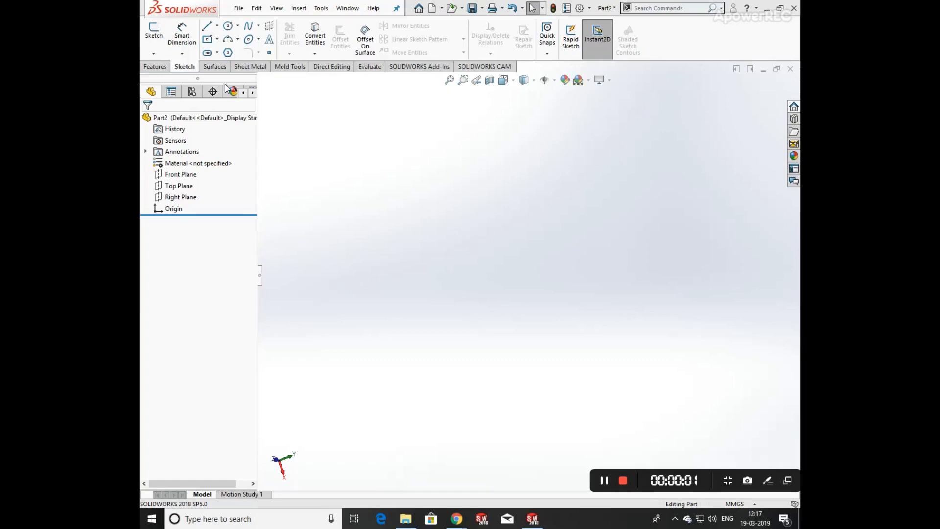
Start a 3D sketch and draw two connected construction centerlines from the origin, one straight up and one angled outward.
left_click(155, 54)
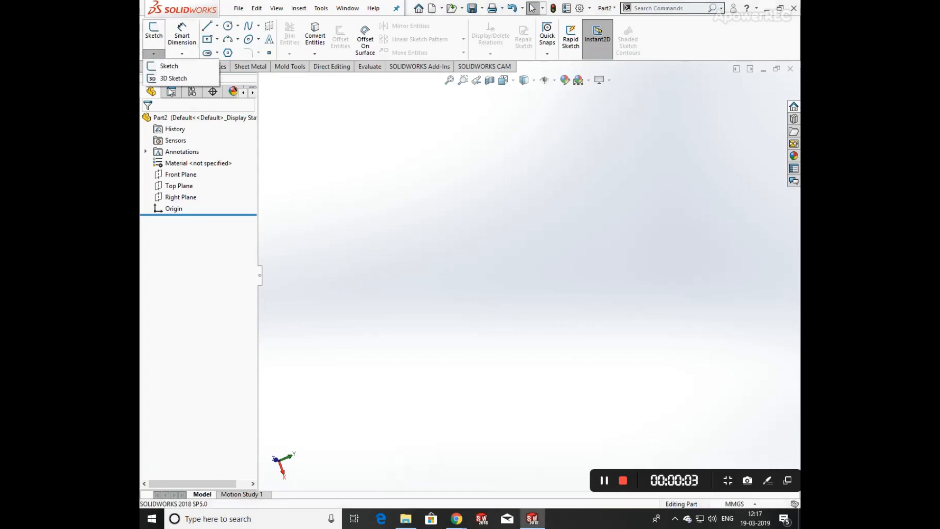
left_click(172, 79)
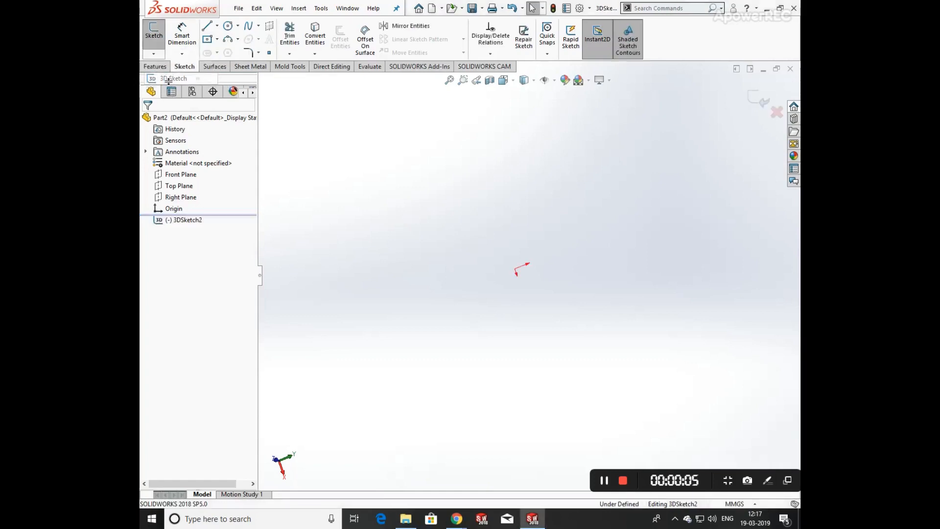
left_click(217, 27)
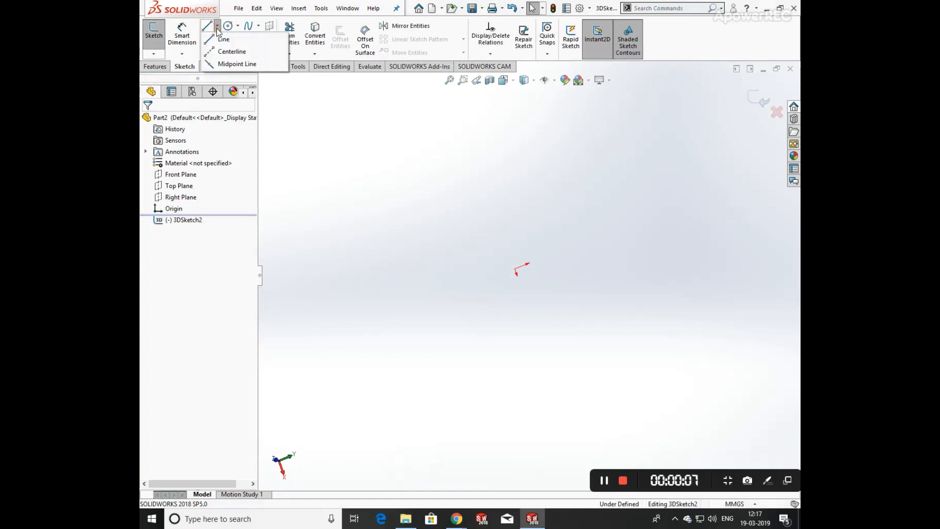
left_click(226, 50)
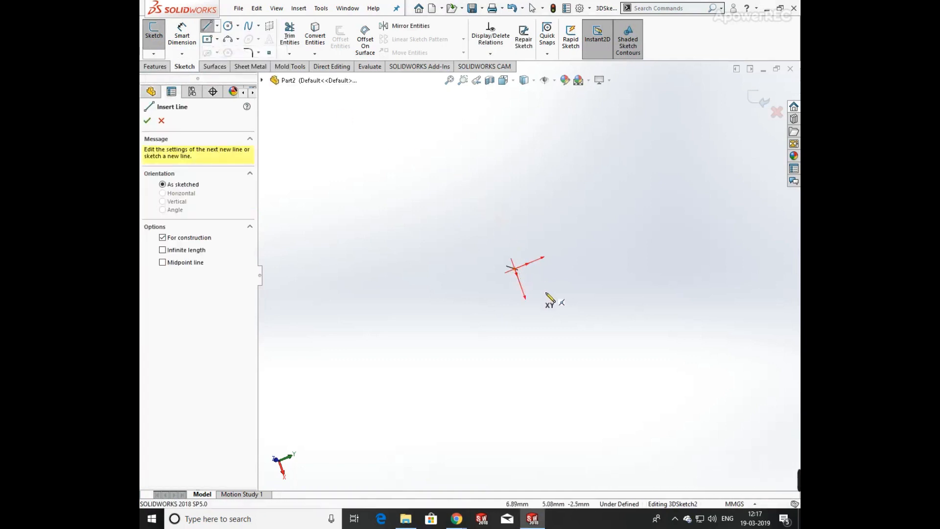
mouse_move(551, 286)
middle_mouse_down()
mouse_move(581, 342)
mouse_move(478, 308)
mouse_move(535, 286)
middle_mouse_up()
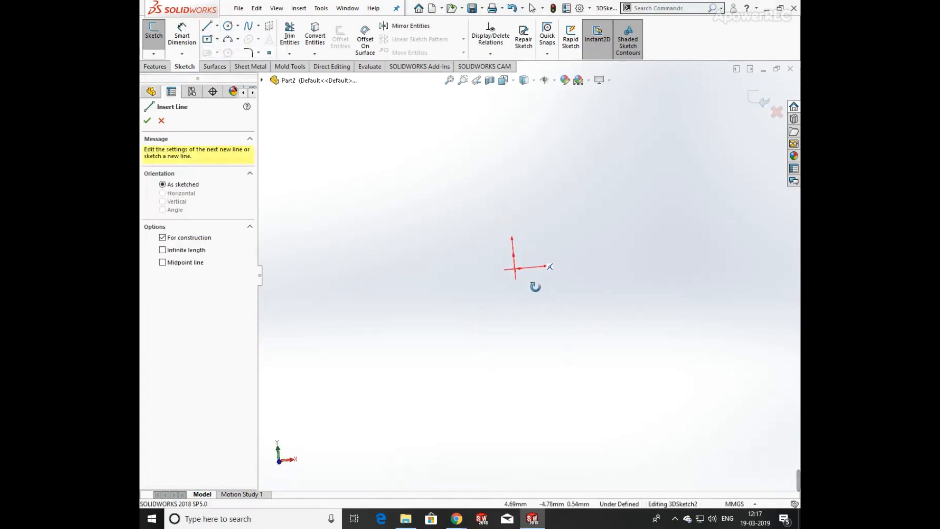
left_click(523, 268)
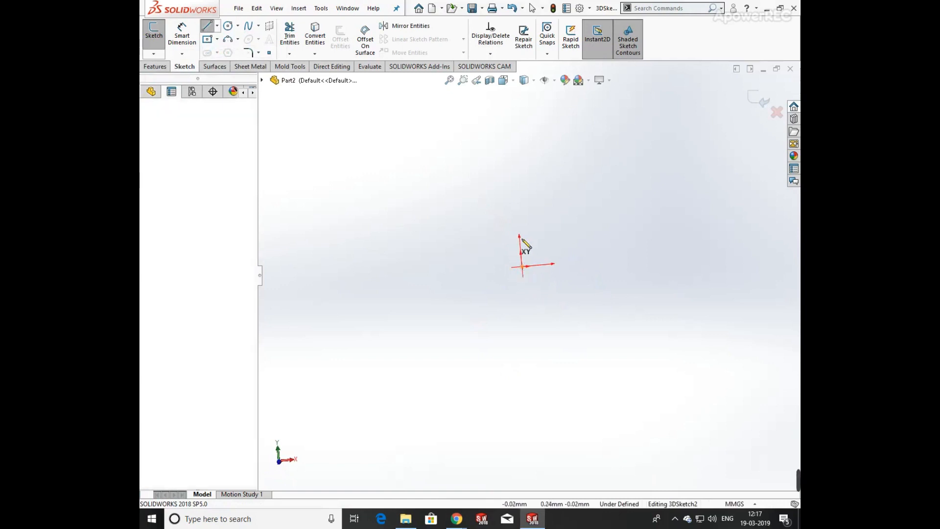
left_click(518, 210)
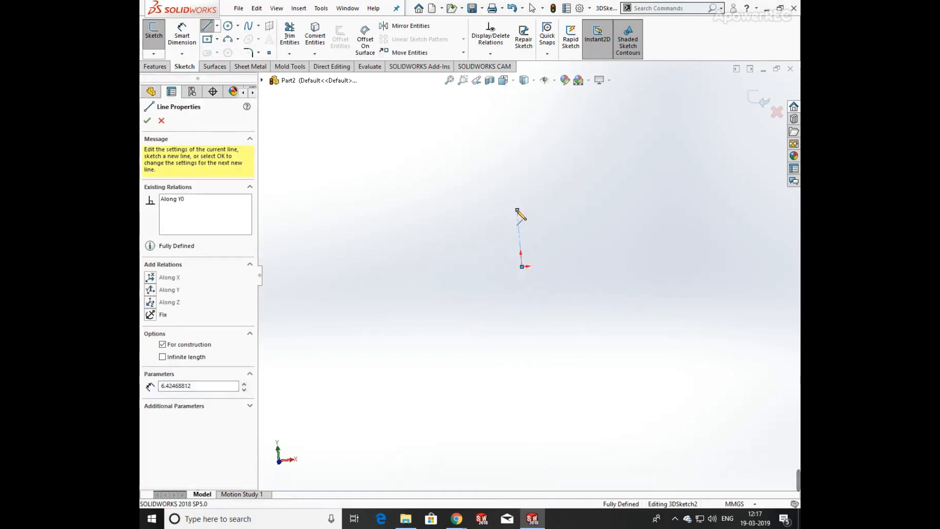
left_click(544, 179)
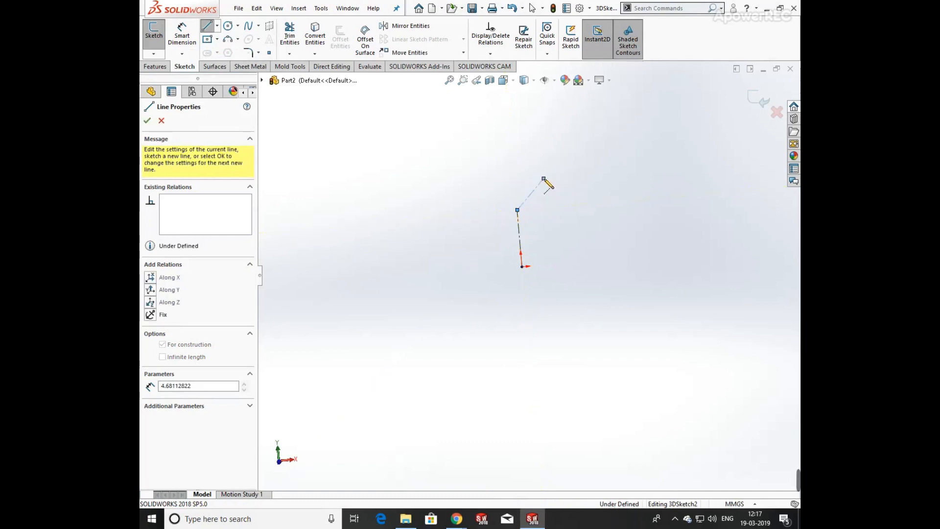
key("Escape")
Dimension the vertical centerline's length as 3.25 mm.
mouse_move(497, 212)
middle_mouse_down()
mouse_move(444, 294)
mouse_move(344, 279)
mouse_move(359, 314)
mouse_move(371, 268)
middle_mouse_up()
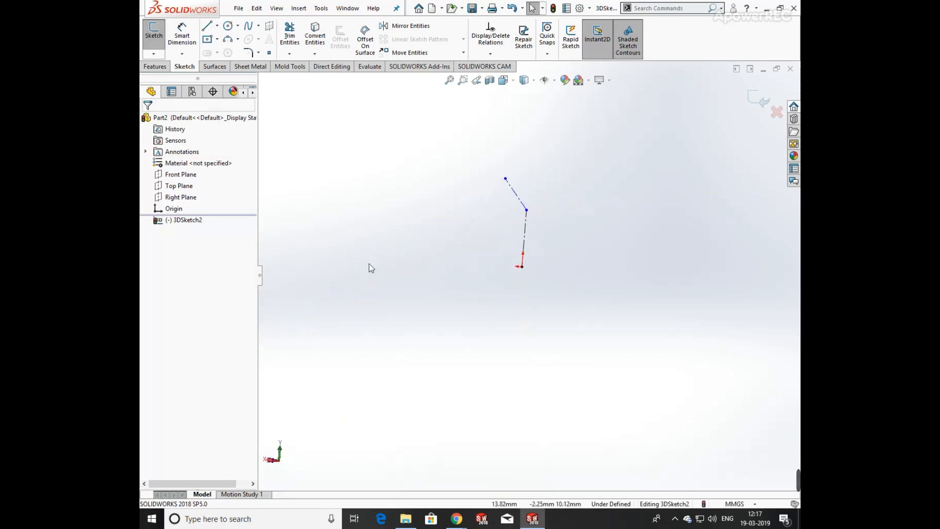
left_click(182, 36)
left_click(524, 240)
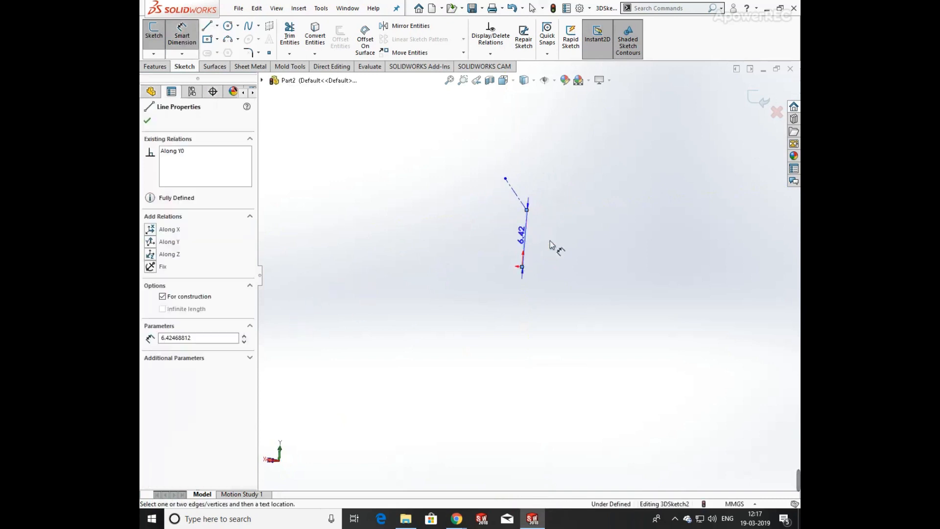
left_click(577, 247)
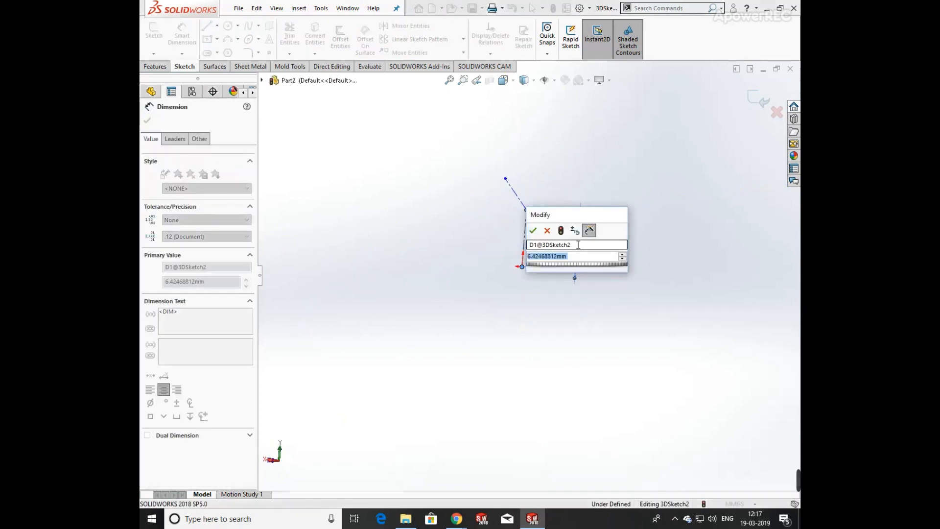
type("3.25")
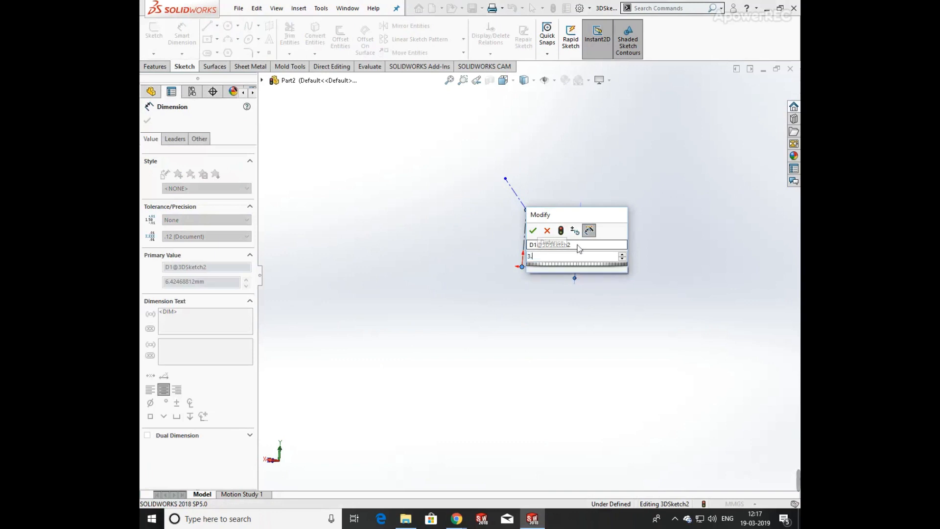
key("Return")
left_click(623, 239)
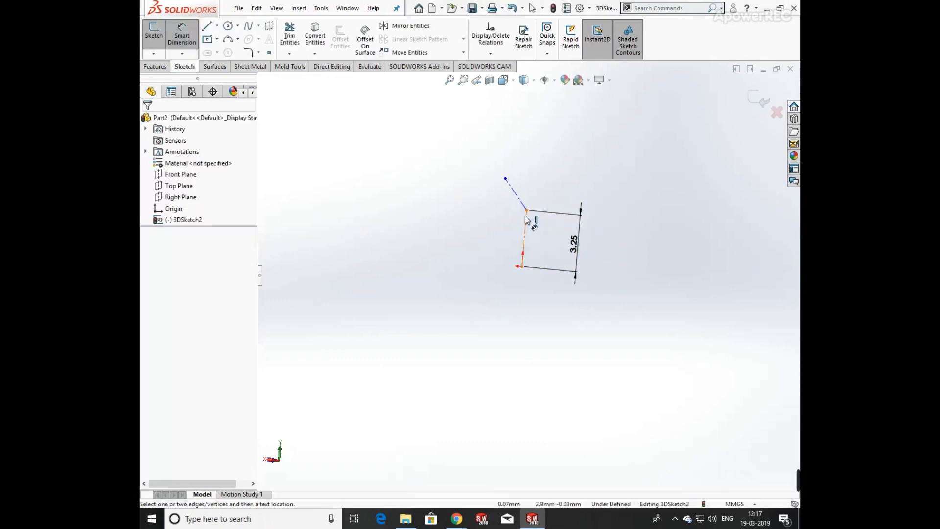
Set the angle between the vertical and angled centerlines to 90°.
scroll(530, 223, "down", 5)
left_click(523, 212)
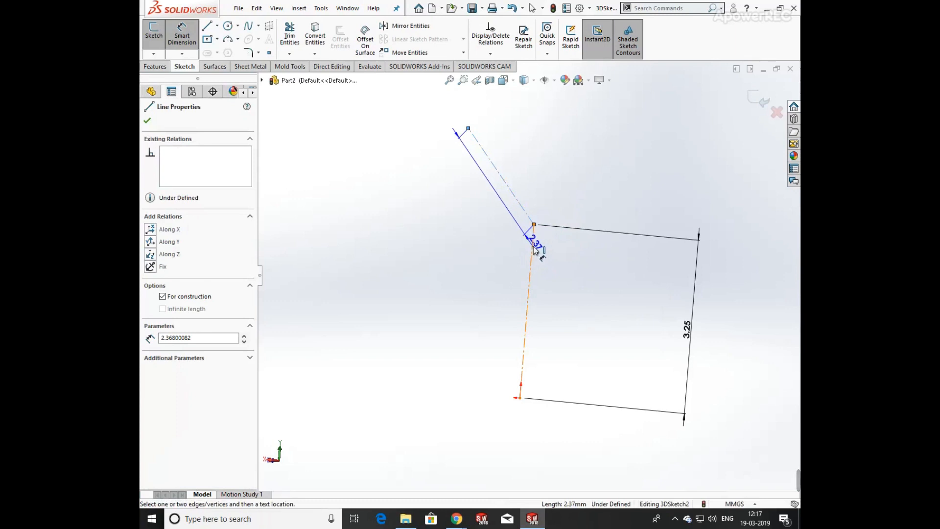
left_click(532, 251)
left_click(526, 249)
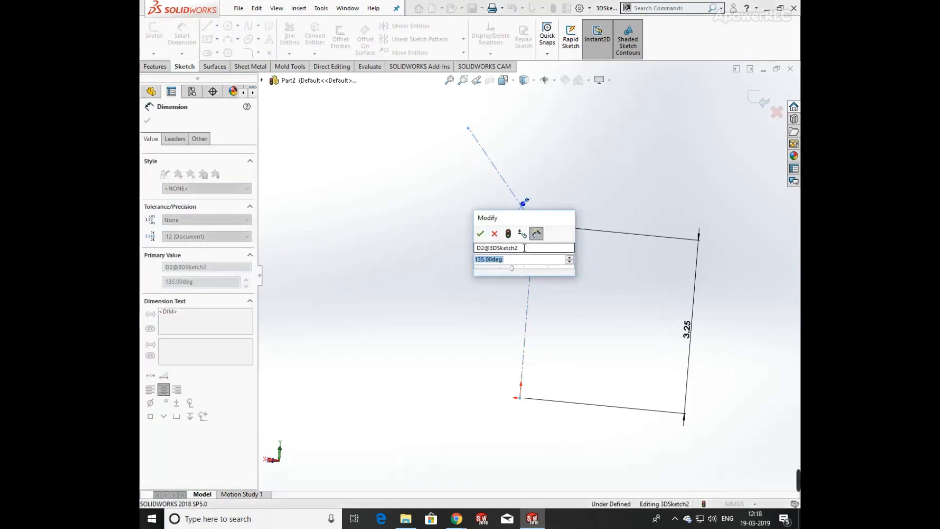
type("90")
key("Return")
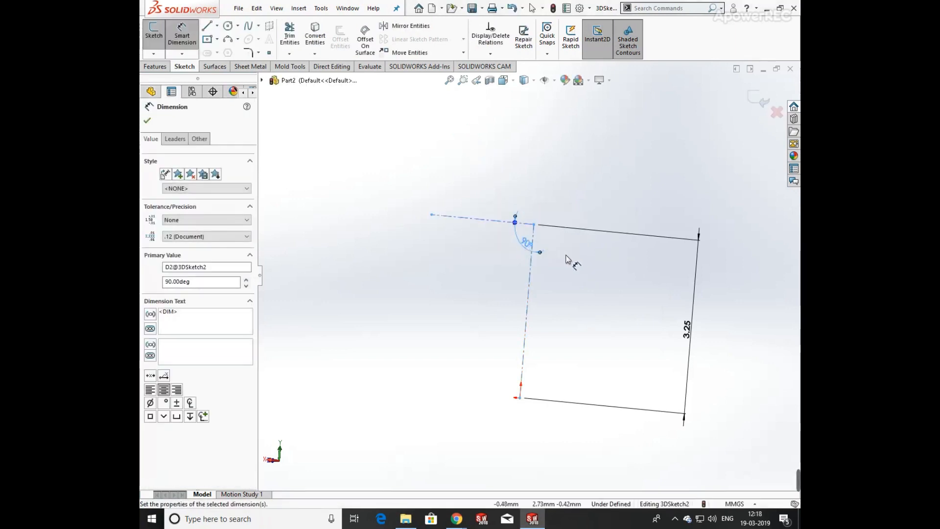
Dimension the angled centerline's length as 3 mm.
mouse_move(566, 259)
middle_mouse_down()
mouse_move(531, 329)
mouse_move(562, 283)
middle_mouse_up()
left_click(561, 284)
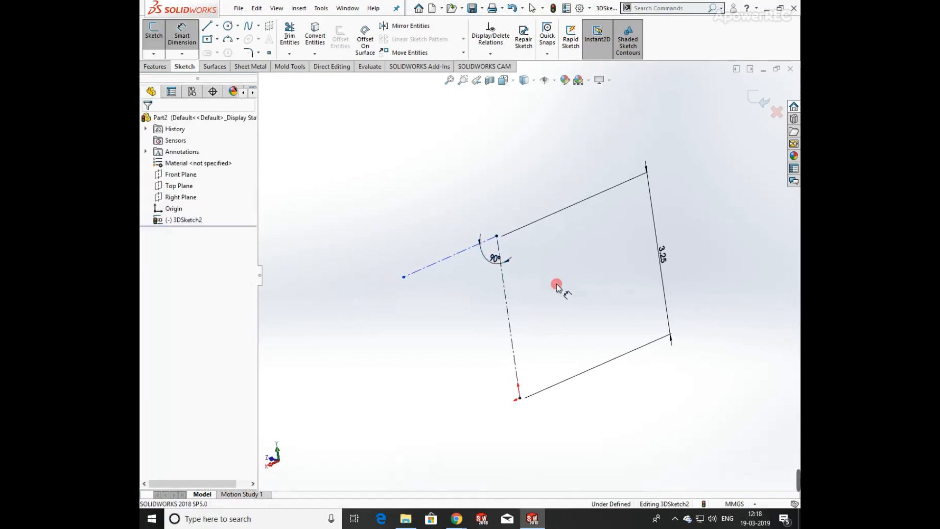
left_click(458, 253)
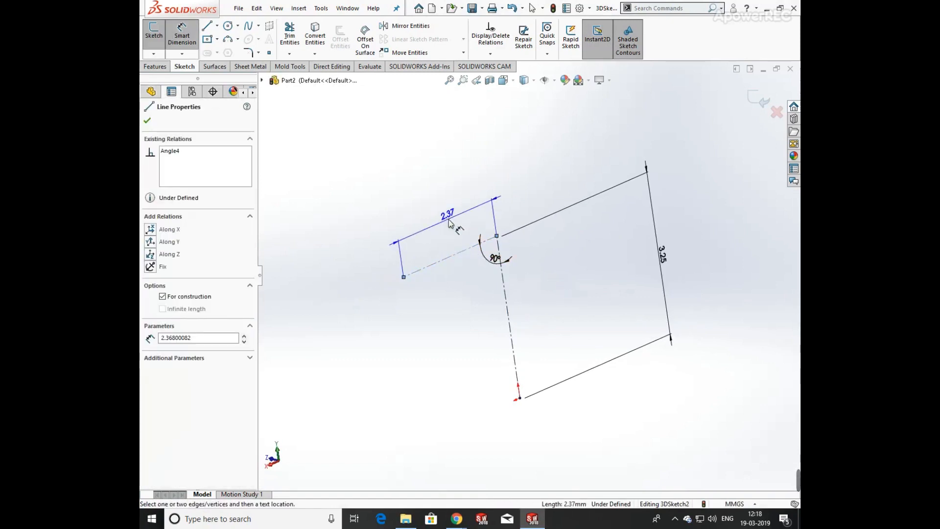
left_click(450, 223)
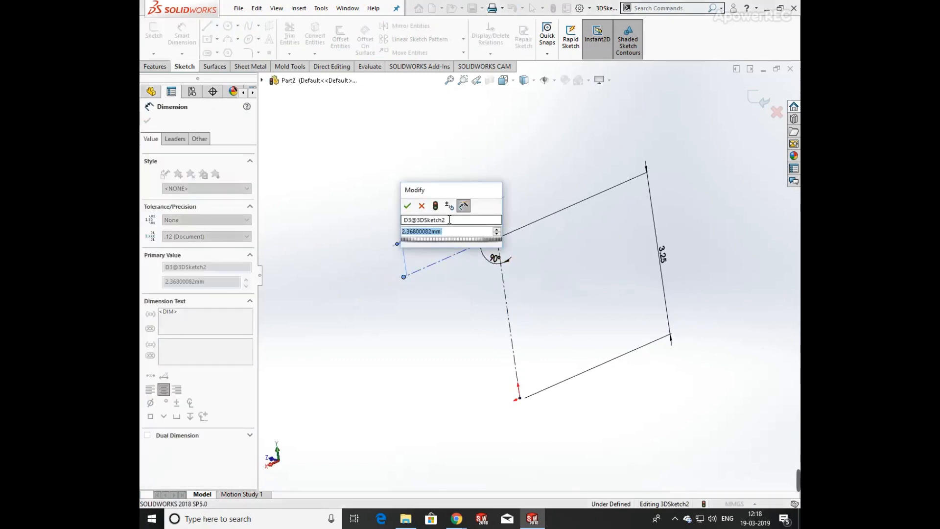
type("3")
key("Return")
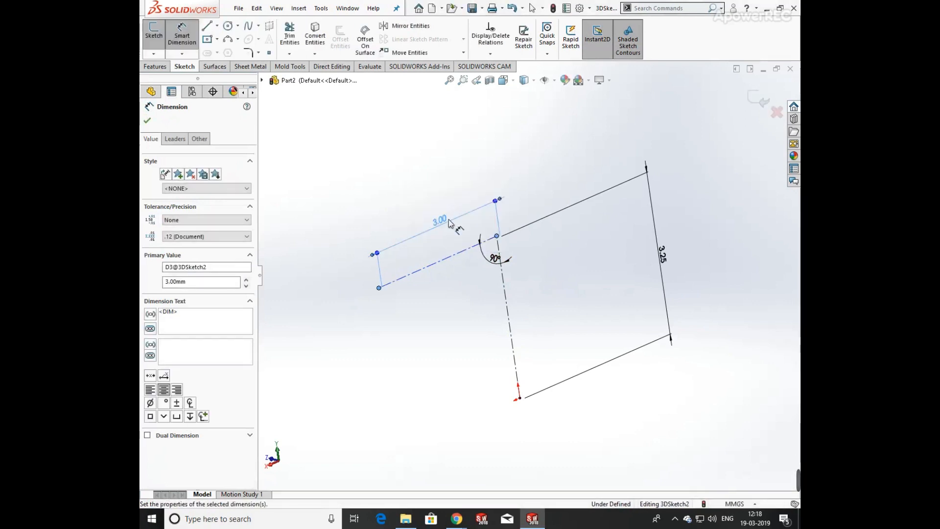
left_click(543, 274)
Draw three connected lines starting from the angled centerline's free end, forming a zigzag path.
scroll(543, 272, "up", 4)
mouse_move(544, 271)
middle_mouse_down()
mouse_move(581, 235)
mouse_move(604, 156)
mouse_move(546, 257)
mouse_move(535, 199)
middle_mouse_up()
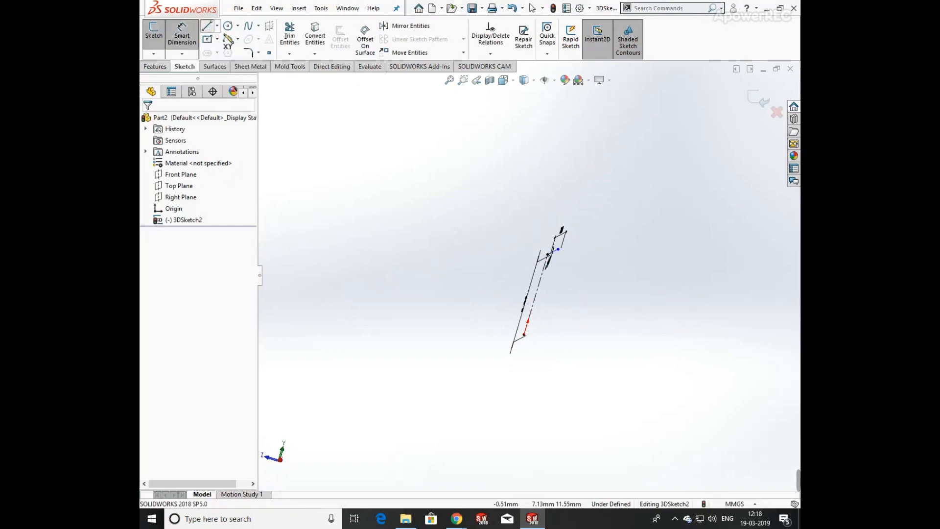
left_click(207, 26)
mouse_move(656, 414)
middle_mouse_down()
mouse_move(604, 321)
mouse_move(589, 361)
mouse_move(550, 315)
middle_mouse_up()
left_click(533, 293)
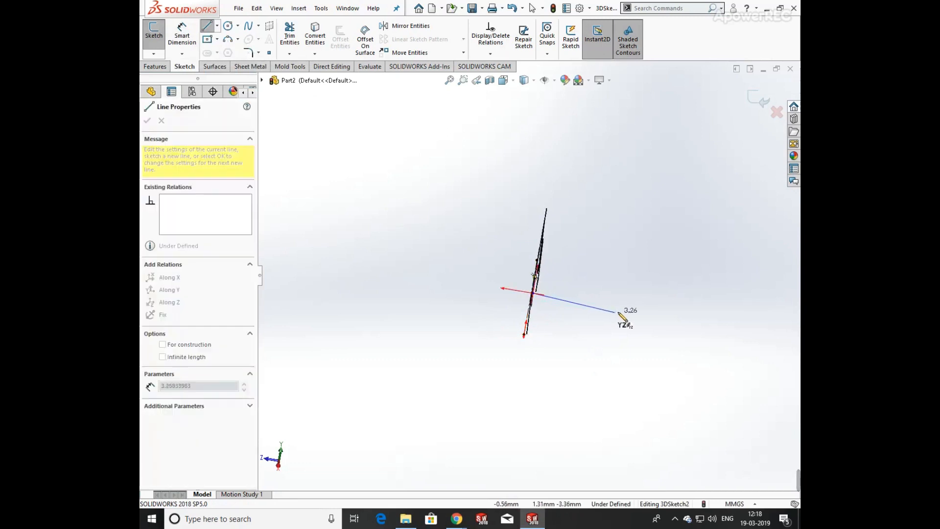
left_click(683, 318)
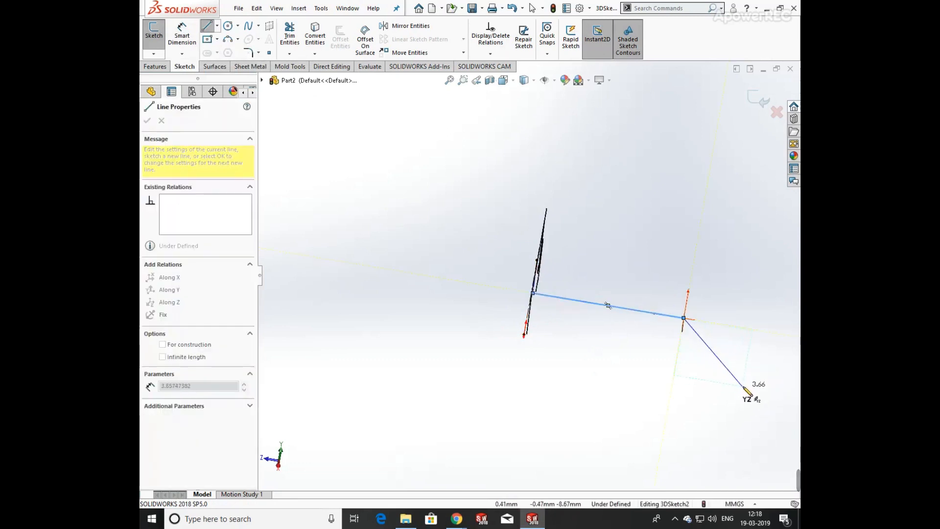
left_click(744, 394)
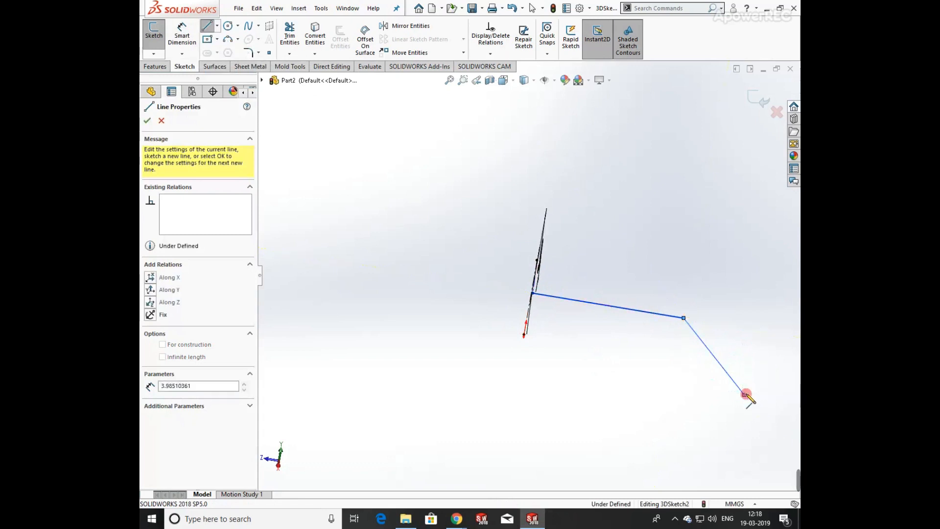
left_click(756, 329)
key("Escape")
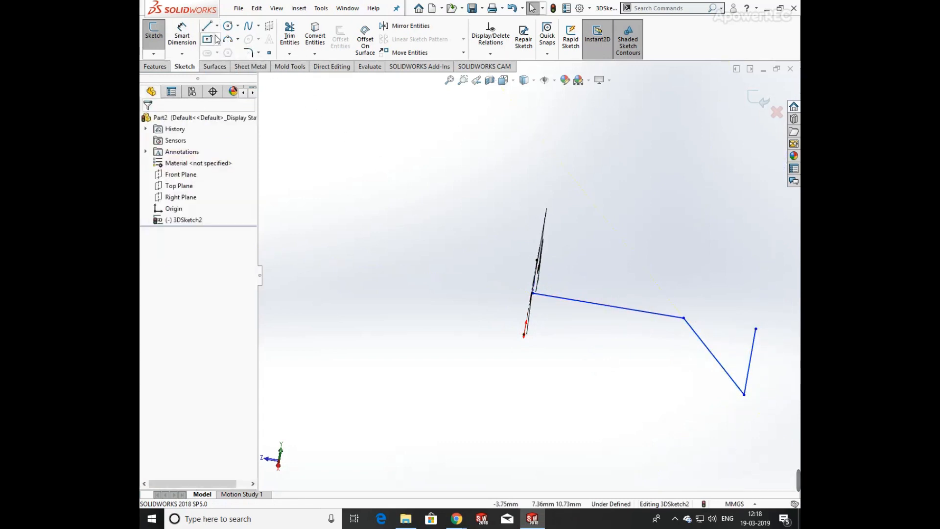
Dimension the first line's length as 10 mm.
left_click(181, 34)
left_click(621, 313)
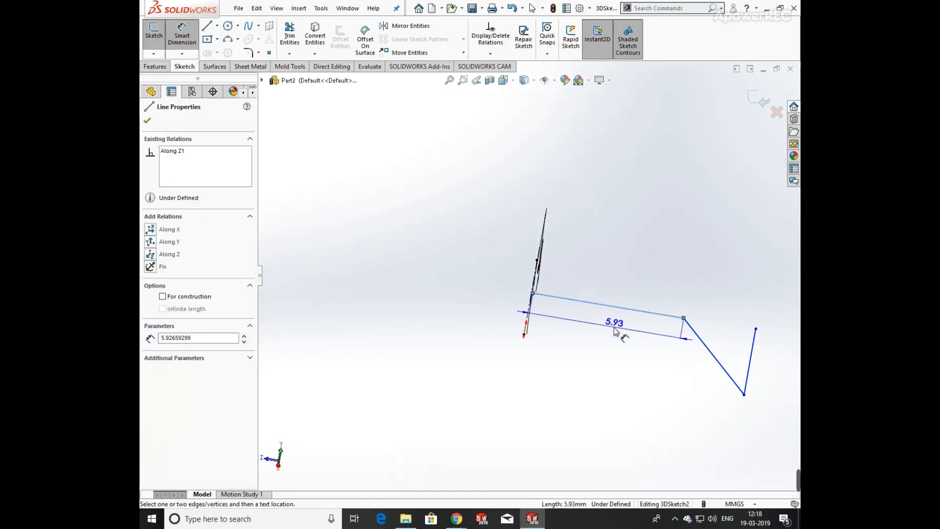
left_click(616, 330)
type("10")
key("Return")
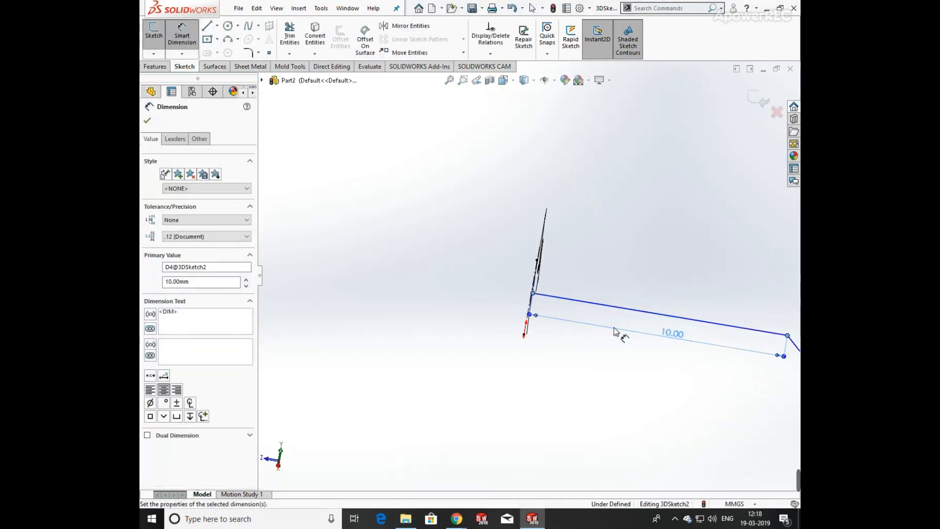
scroll(710, 395, "up", 5)
left_click(658, 368)
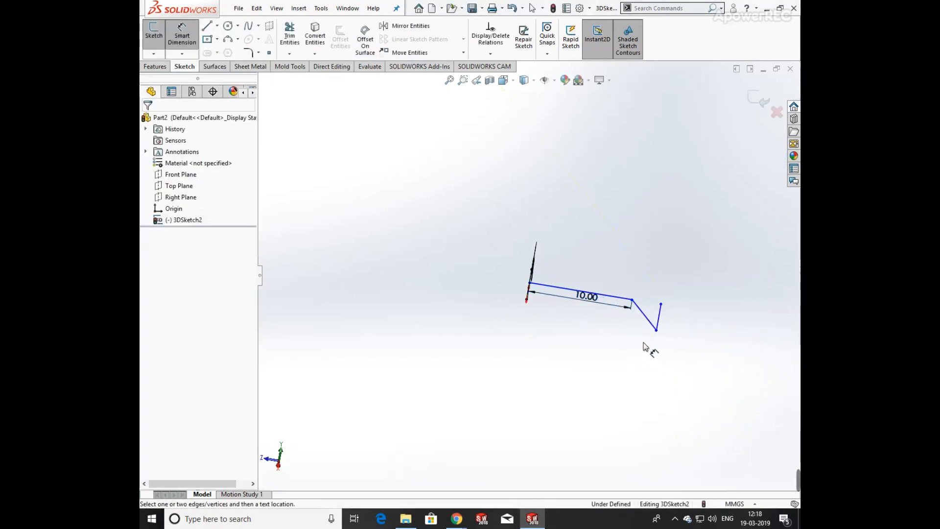
Set the distance between the second line's endpoints to 3.25 mm.
left_click(644, 313)
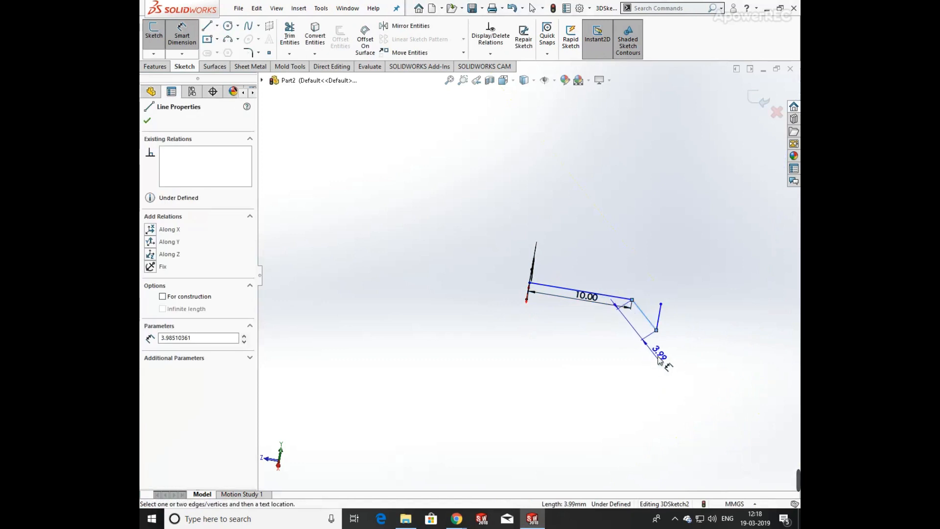
key("Escape")
left_click(632, 299)
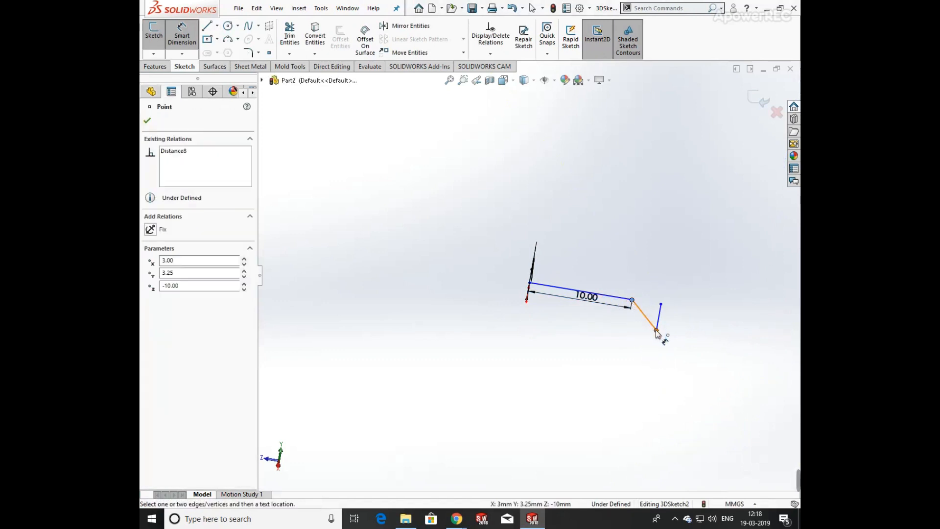
left_click(656, 330)
left_click(652, 359)
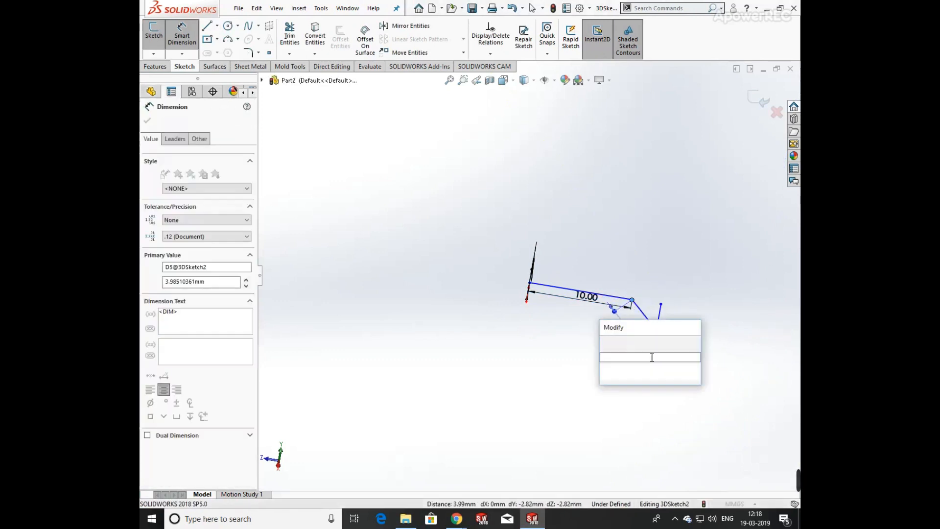
type("3.25")
key("Return")
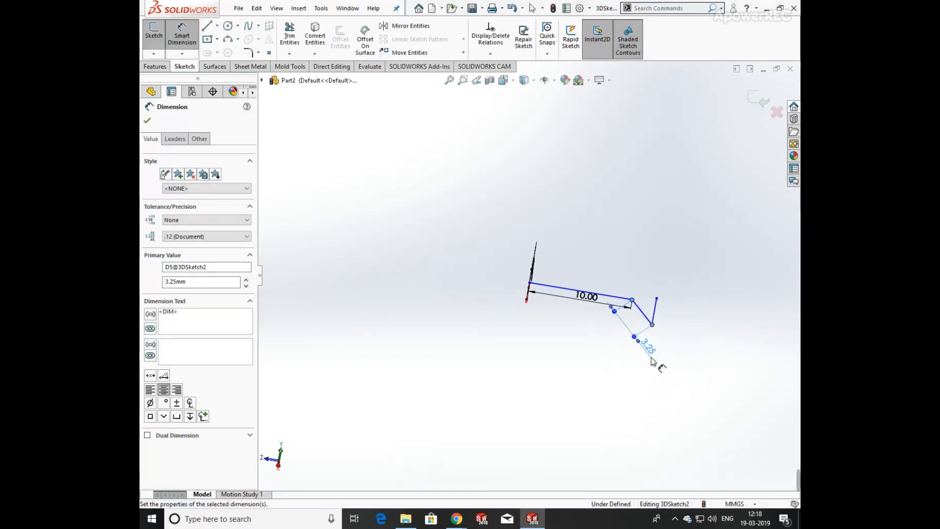
left_click(676, 343)
Dimension the third line's length as 6 mm.
scroll(672, 334, "down", 3)
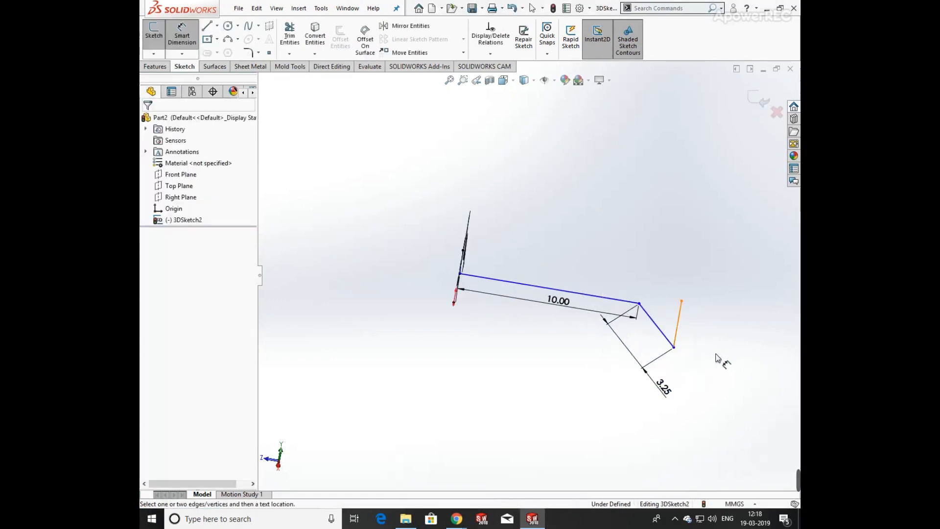
left_click(679, 331)
left_click(702, 346)
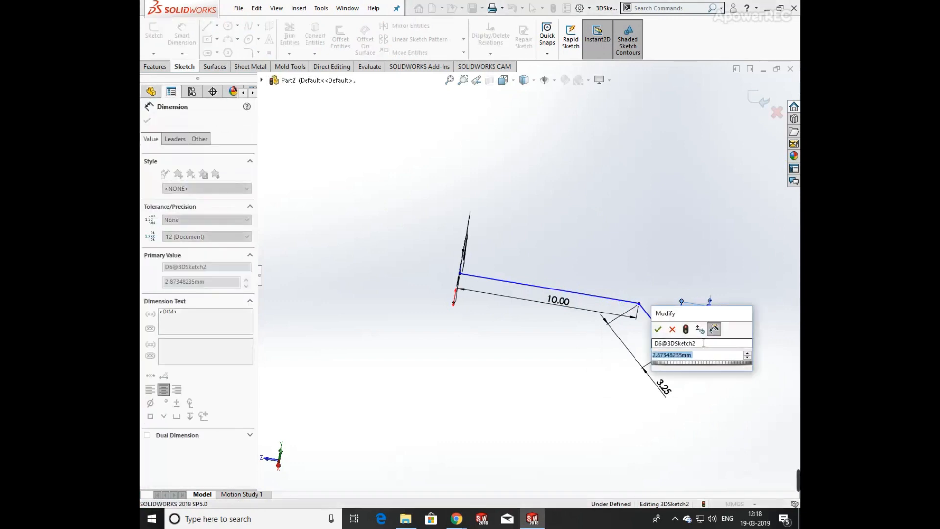
type("6")
key("Return")
key("Escape")
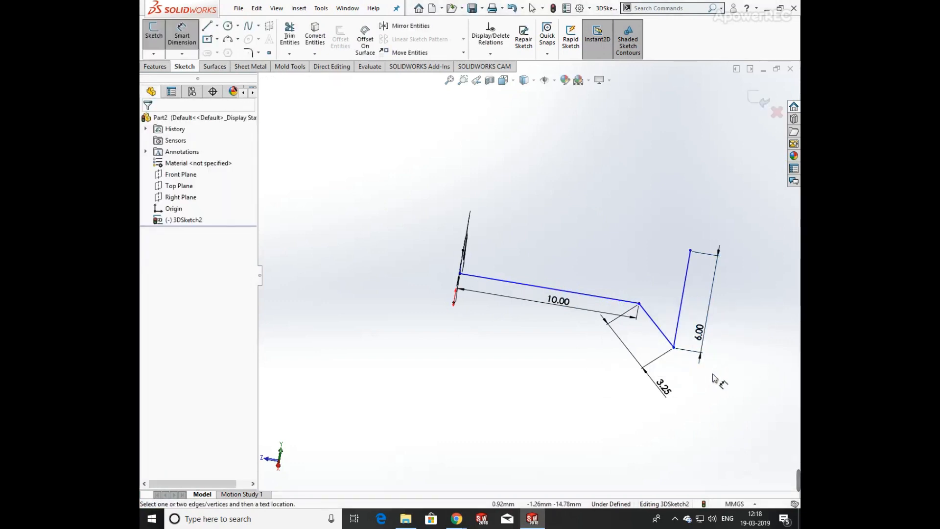
Fillet the corner between the first and second lines with a 2 mm radius.
scroll(636, 319, "down", 5)
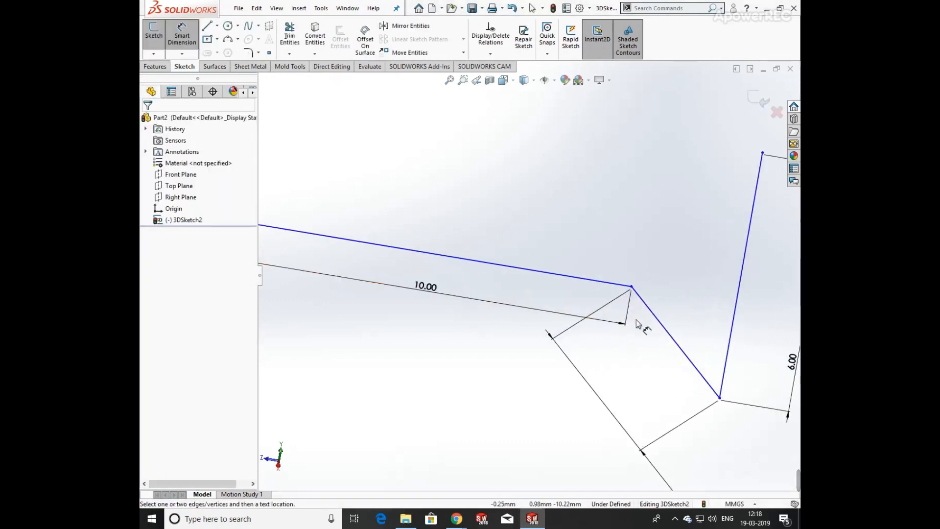
left_click(248, 53)
left_click(594, 273)
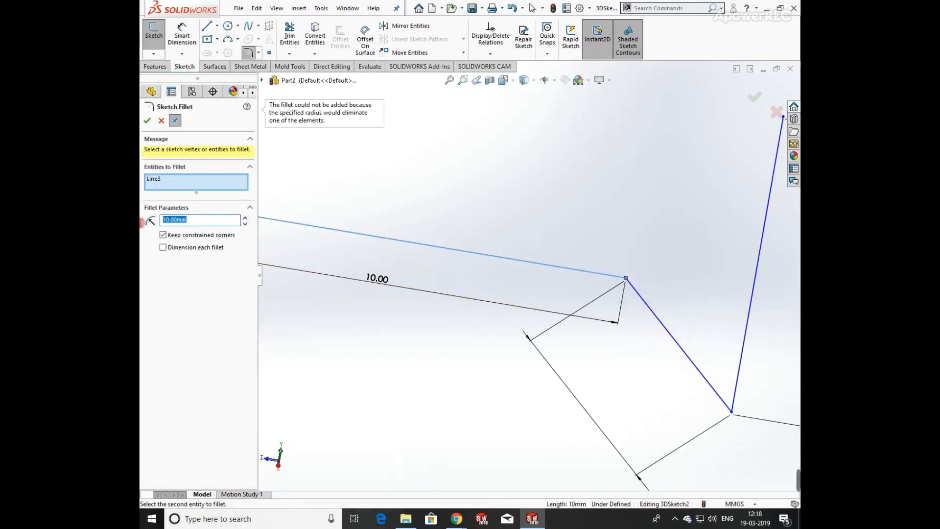
type("2")
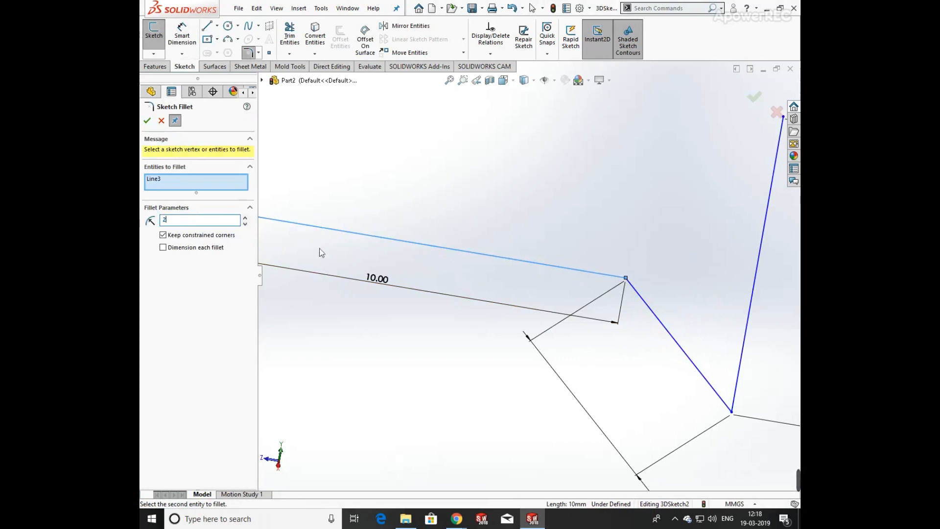
left_click(650, 310)
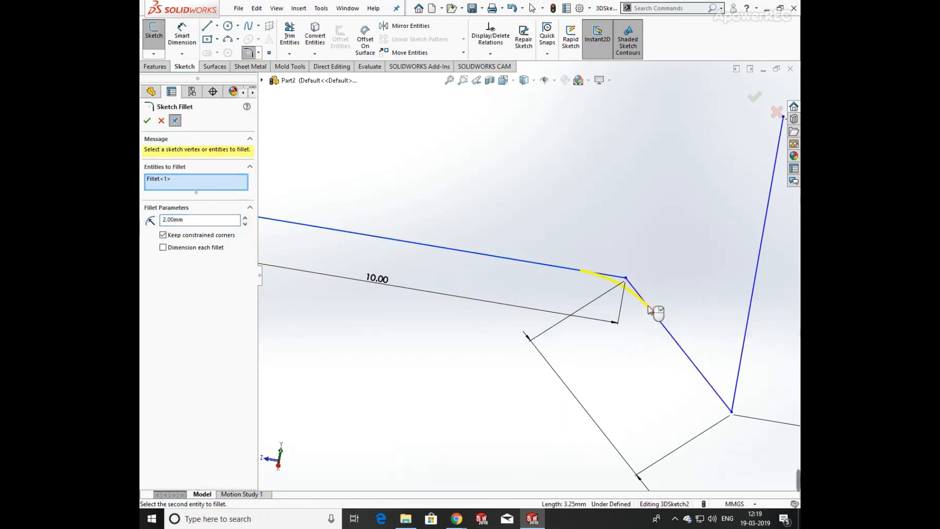
left_click(147, 122)
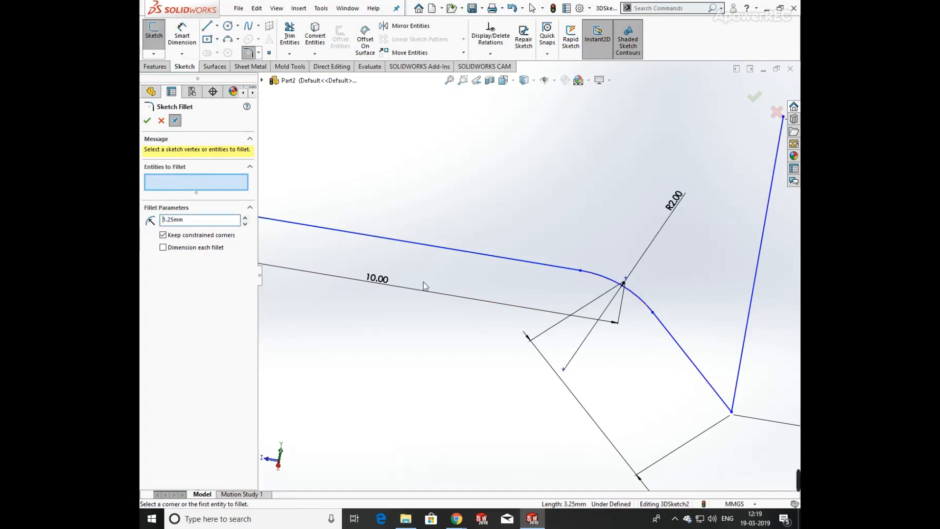
Try to fillet the corner between the second and third lines.
left_click(695, 364)
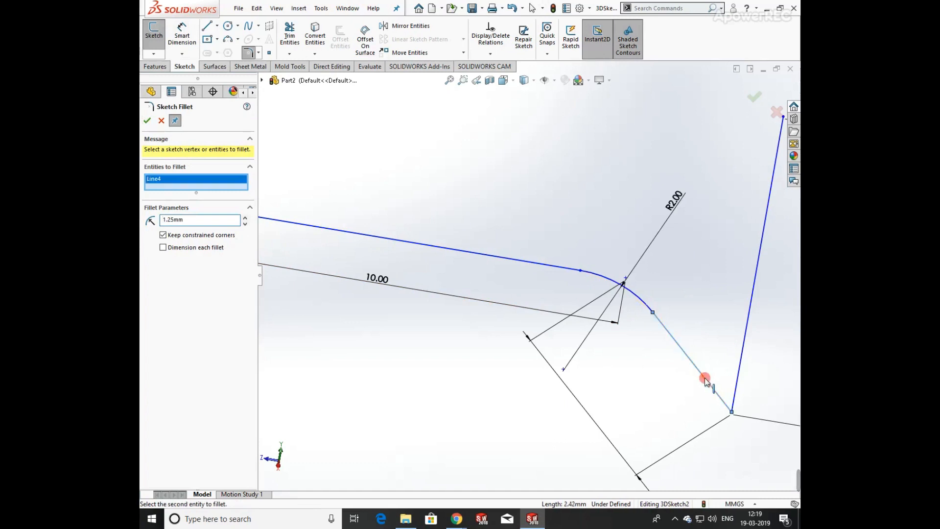
left_click(737, 393)
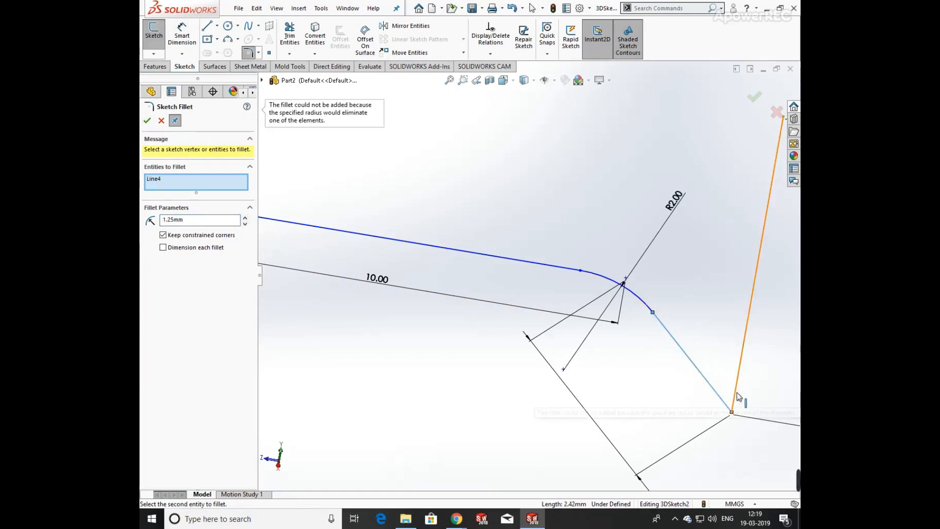
key("f")
mouse_move(643, 296)
middle_mouse_down()
mouse_move(588, 254)
mouse_move(575, 295)
mouse_move(587, 325)
middle_mouse_up()
key("Escape")
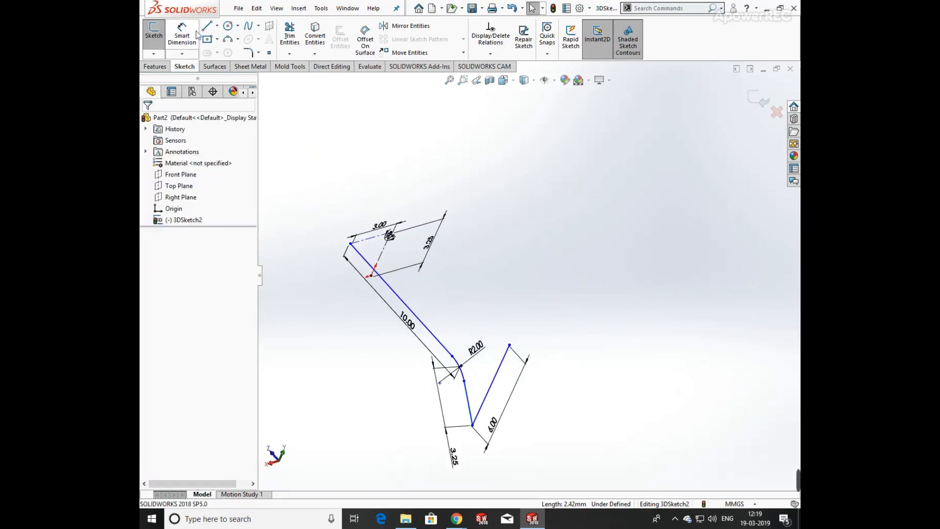
Trim away the 6 mm third line.
left_click(289, 36)
left_click(503, 358)
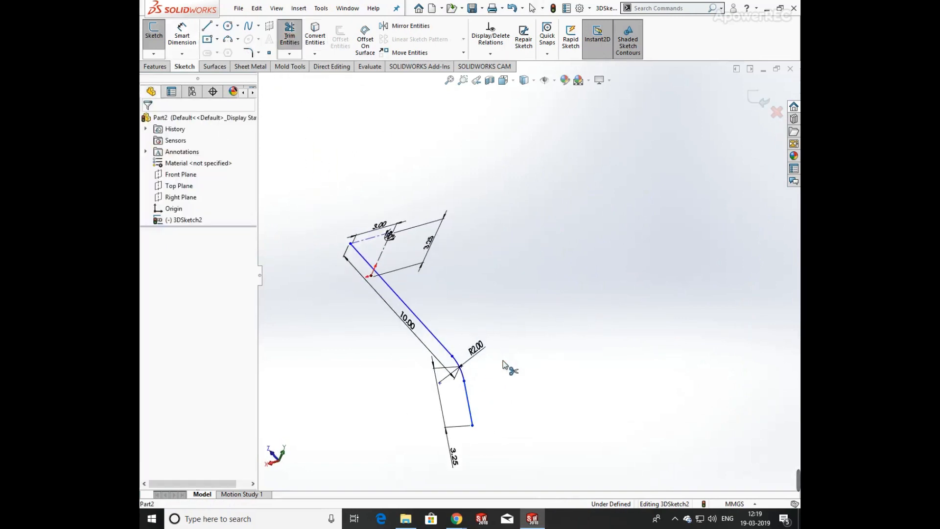
scroll(495, 368, "up", 4)
key("Escape")
middle_click_drag(494, 368, 460, 308)
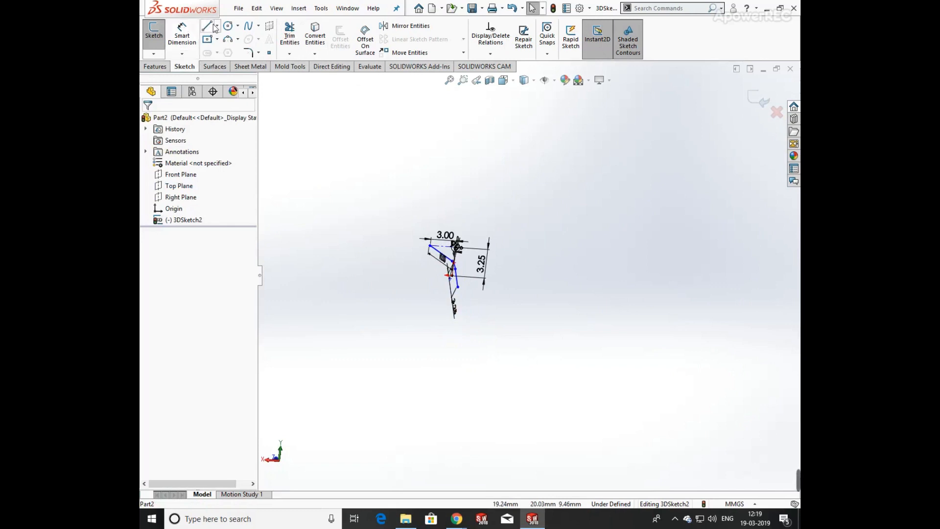
Draw a new line from the second line's free end along the X direction, about 3.3 mm long.
left_click(215, 28)
scroll(440, 294, "up", 5)
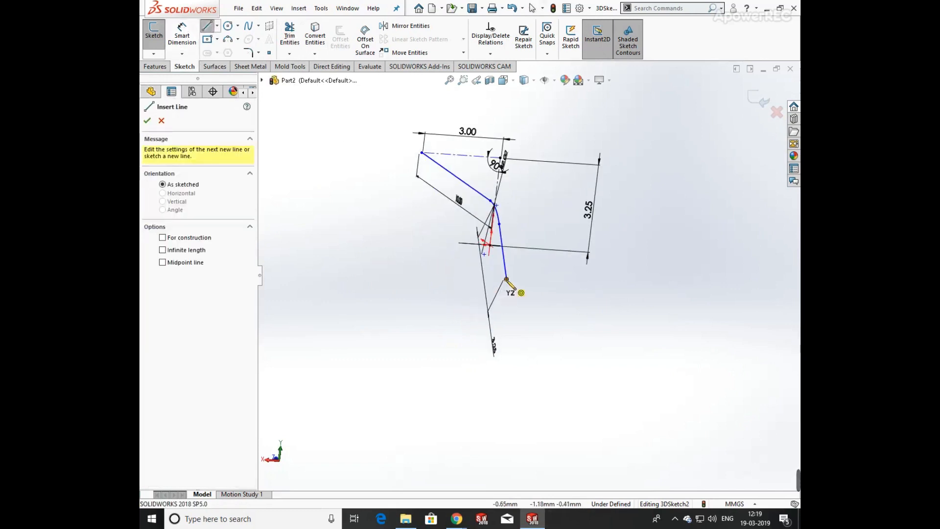
left_click(507, 278)
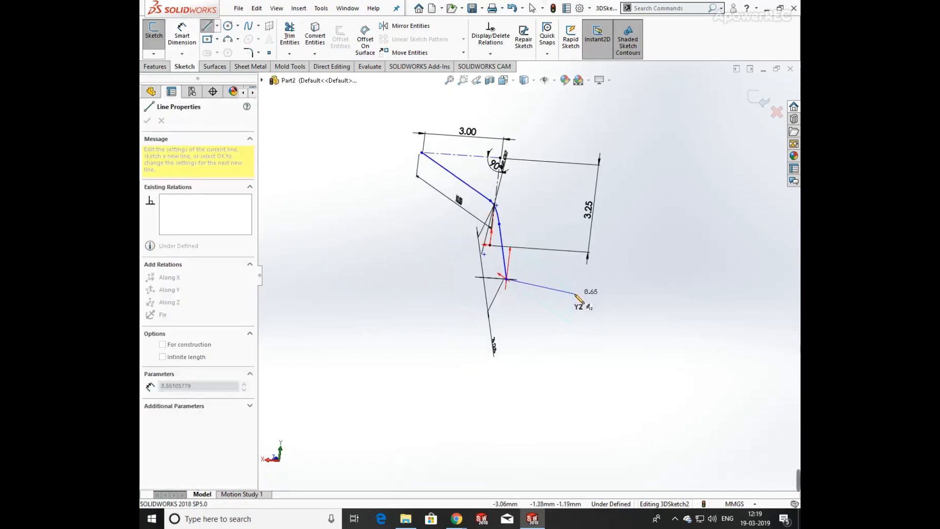
mouse_move(590, 290)
middle_mouse_down()
mouse_move(548, 284)
mouse_move(549, 269)
middle_mouse_up()
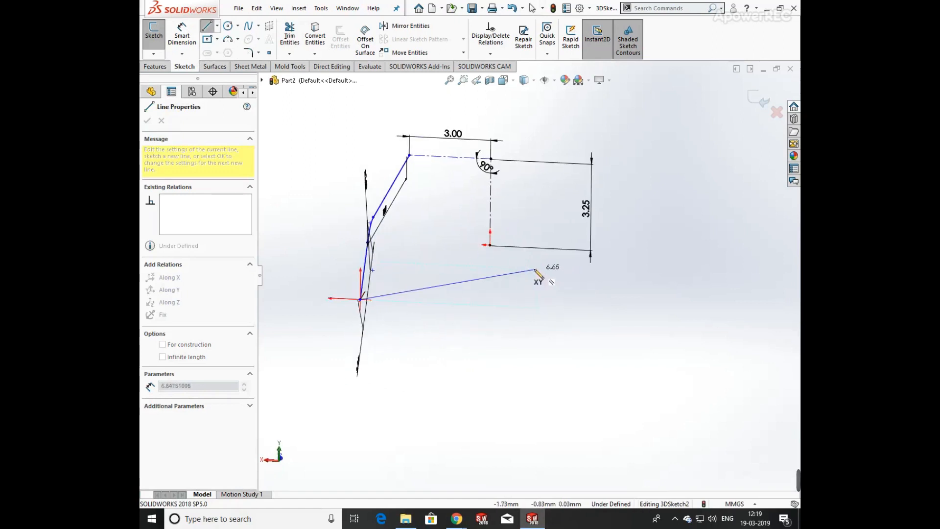
double_click(448, 303)
key("Escape")
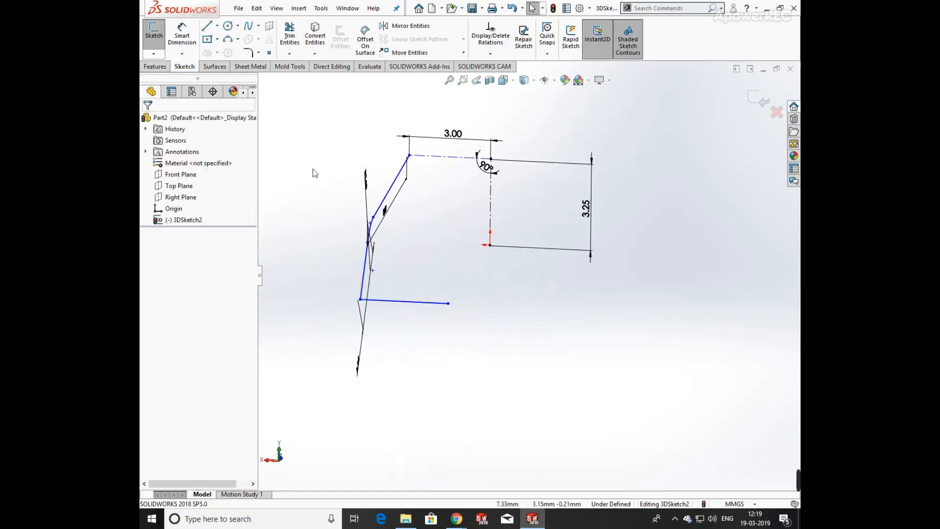
Dimension the new line's length as 6 mm.
mouse_move(426, 279)
middle_mouse_down()
mouse_move(480, 279)
mouse_move(483, 357)
middle_mouse_up()
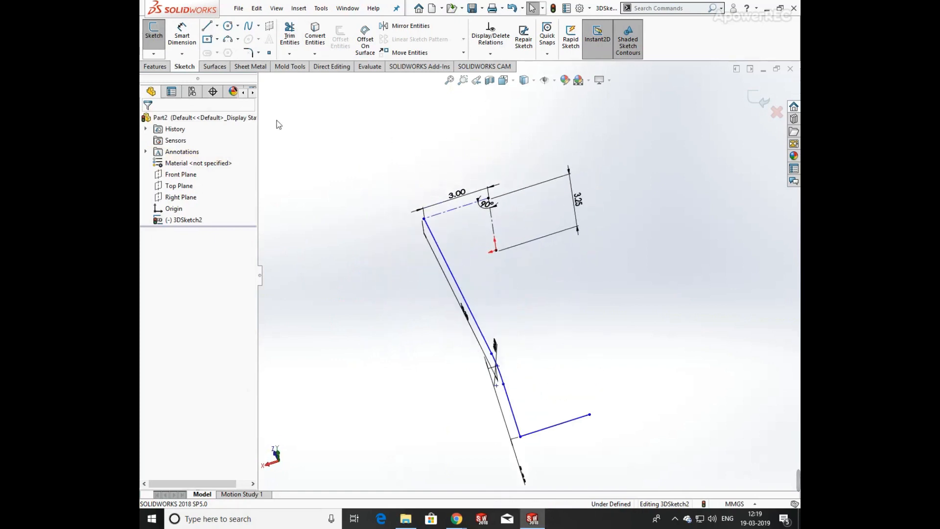
left_click(182, 35)
left_click(565, 424)
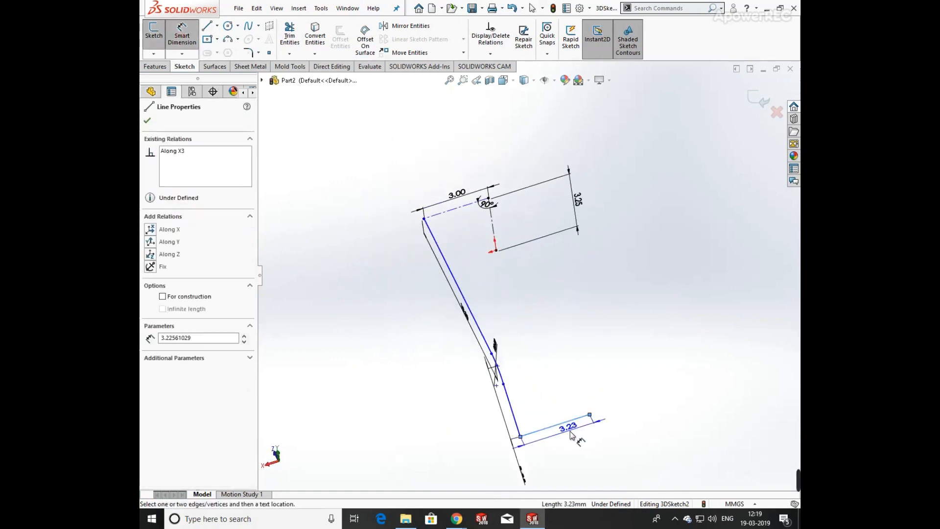
left_click(571, 437)
type("6")
key("Return")
key("Escape")
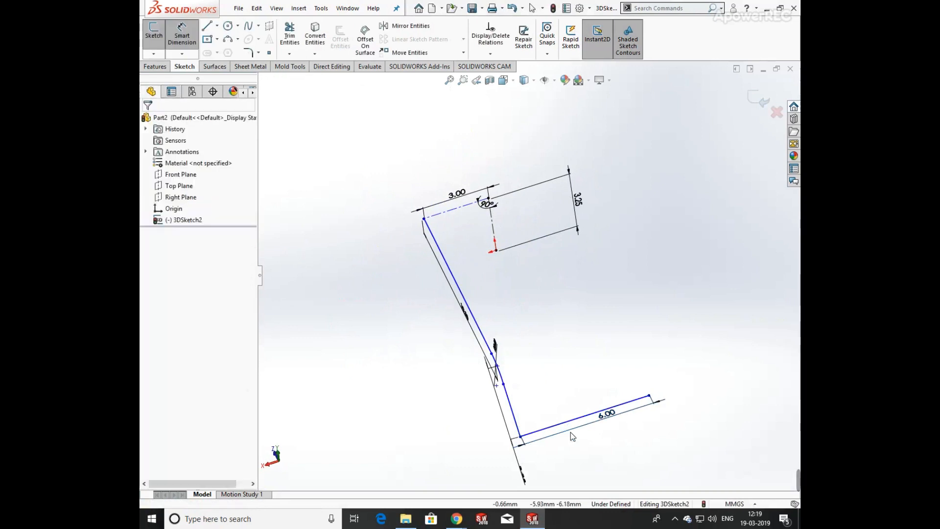
Fillet the corner between the second line and the new line with a 1.25 mm radius.
left_click(248, 52)
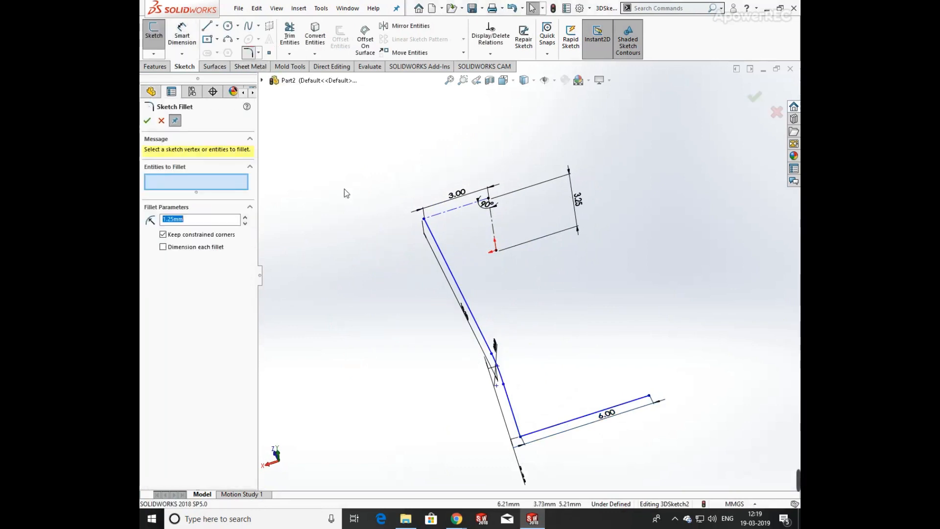
left_click(516, 429)
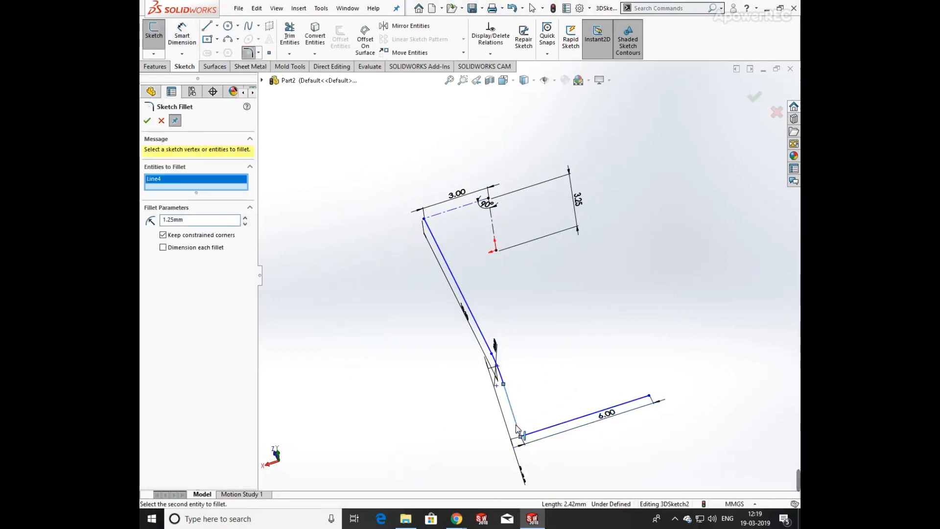
left_click(527, 436)
left_click(147, 121)
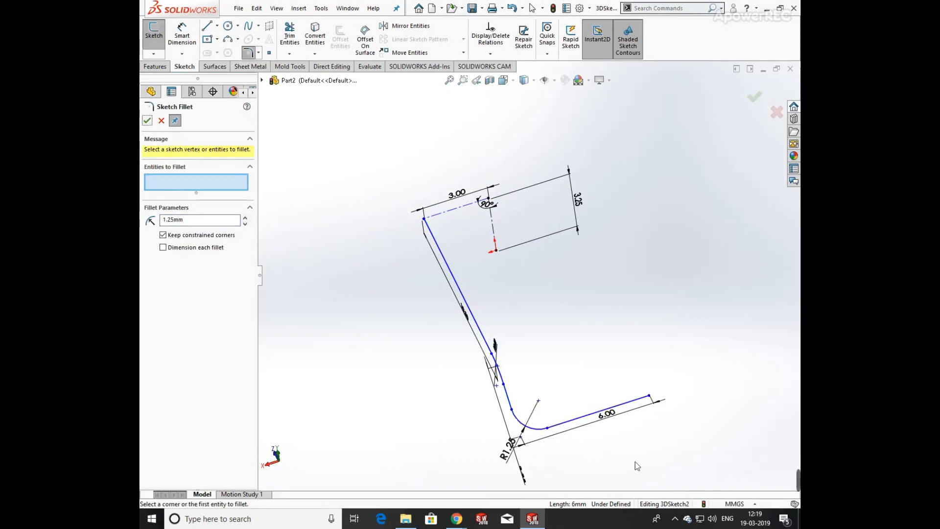
mouse_move(635, 462)
middle_mouse_down()
mouse_move(566, 414)
mouse_move(595, 279)
mouse_move(592, 242)
mouse_move(601, 252)
middle_mouse_up()
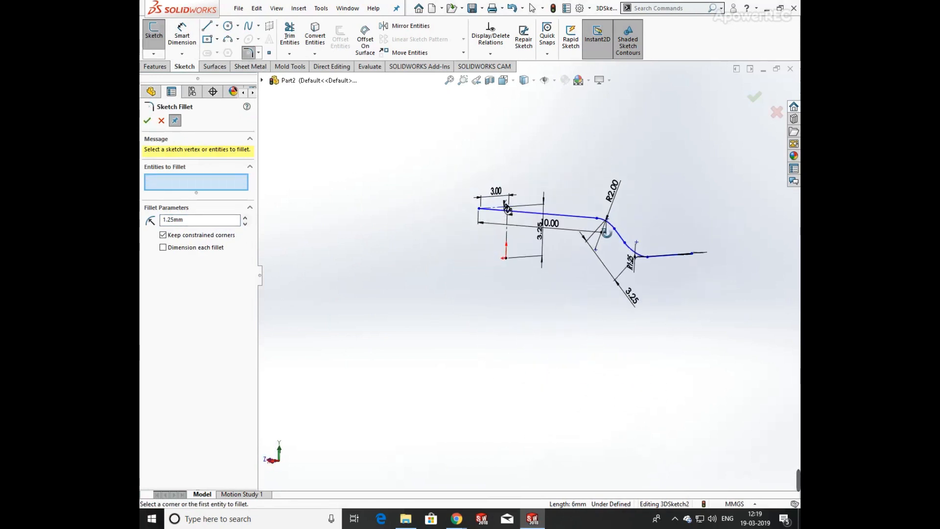
left_click(162, 120)
Dimension the angle between the first and second lines as 45°.
left_click(181, 34)
scroll(644, 218, "down", 5)
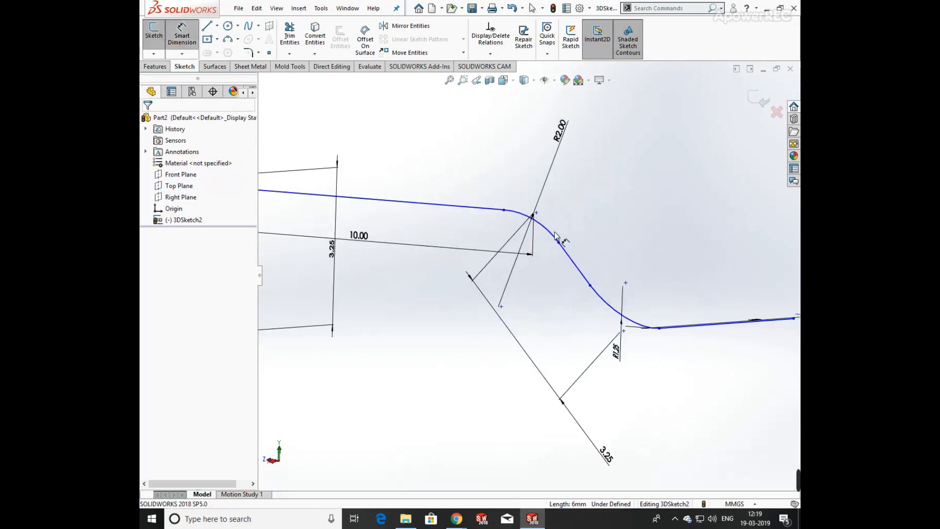
left_click(496, 211)
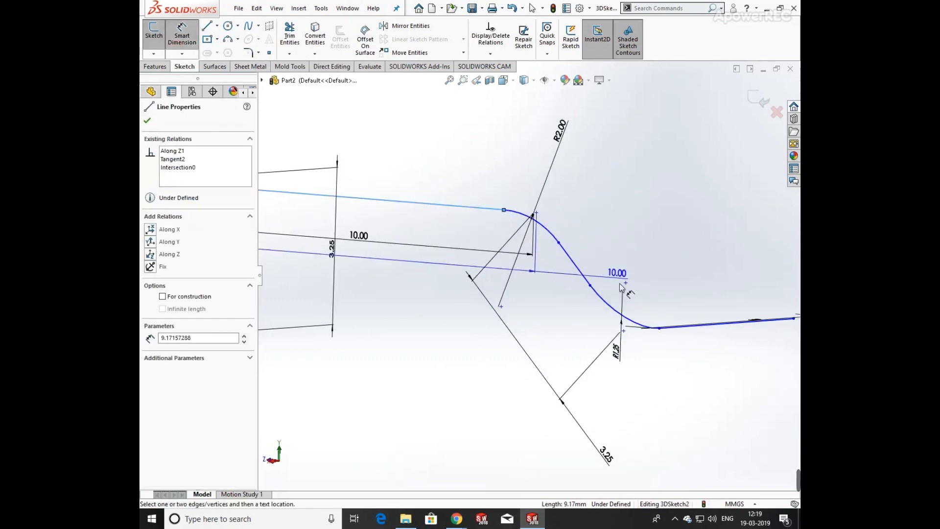
left_click(573, 264)
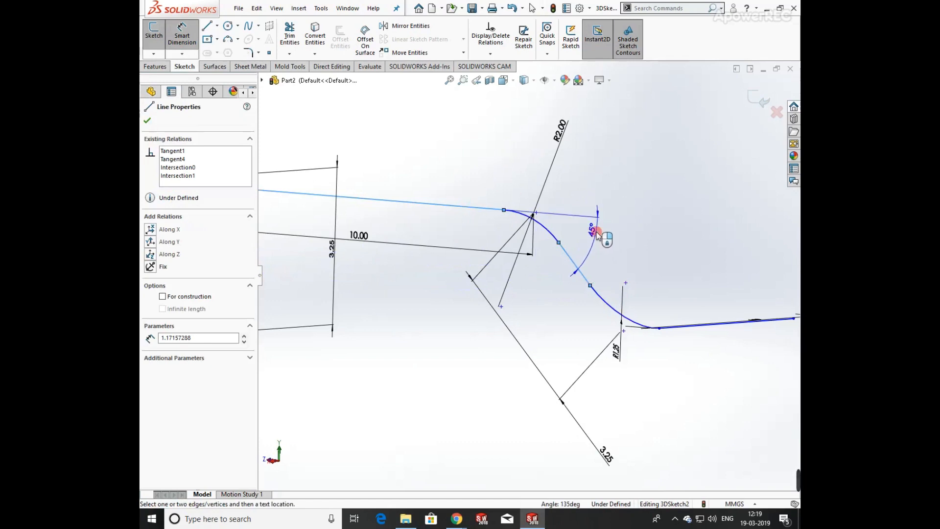
left_click(597, 234)
key("Return")
left_click(671, 240)
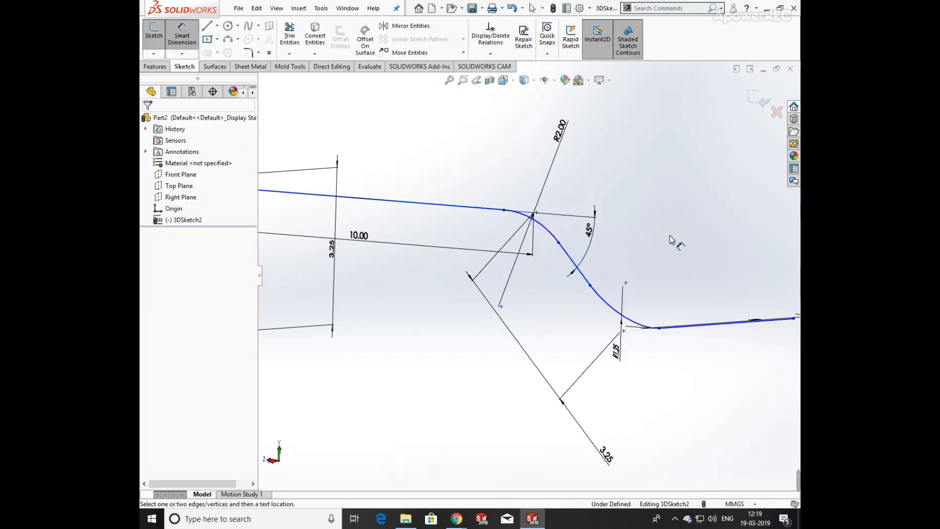
Exit the 3D sketch.
scroll(642, 268, "up", 3)
mouse_move(642, 269)
middle_mouse_down()
mouse_move(583, 265)
mouse_move(582, 226)
mouse_move(619, 255)
mouse_move(655, 257)
mouse_move(639, 244)
mouse_move(627, 289)
mouse_move(597, 325)
middle_mouse_up()
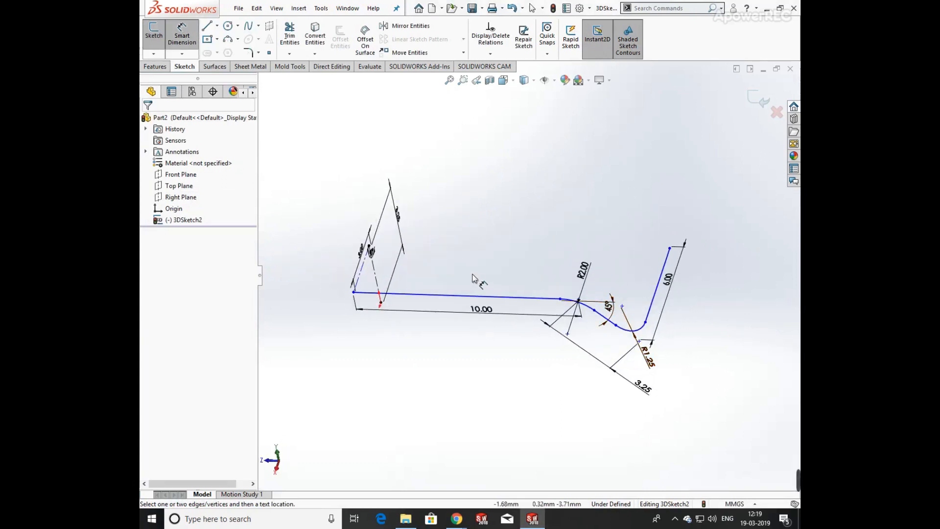
middle_click_drag(473, 278, 455, 246)
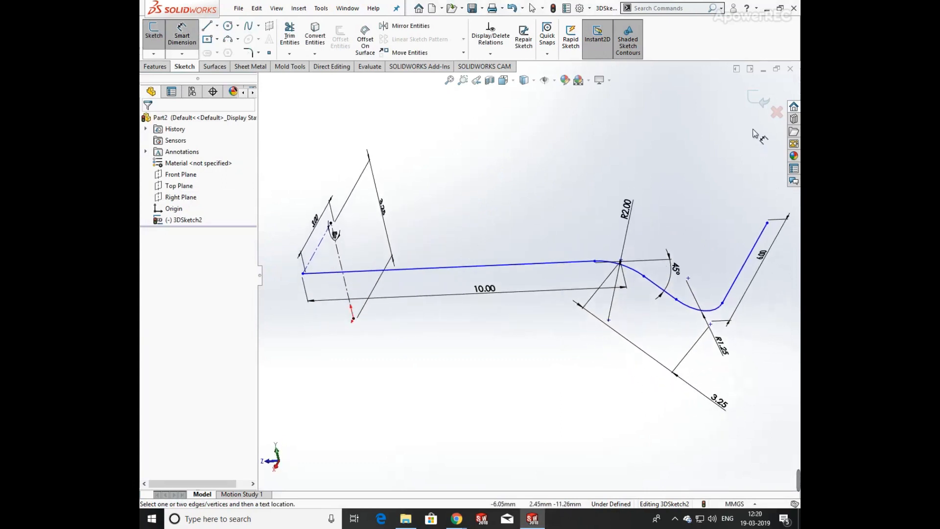
left_click(757, 93)
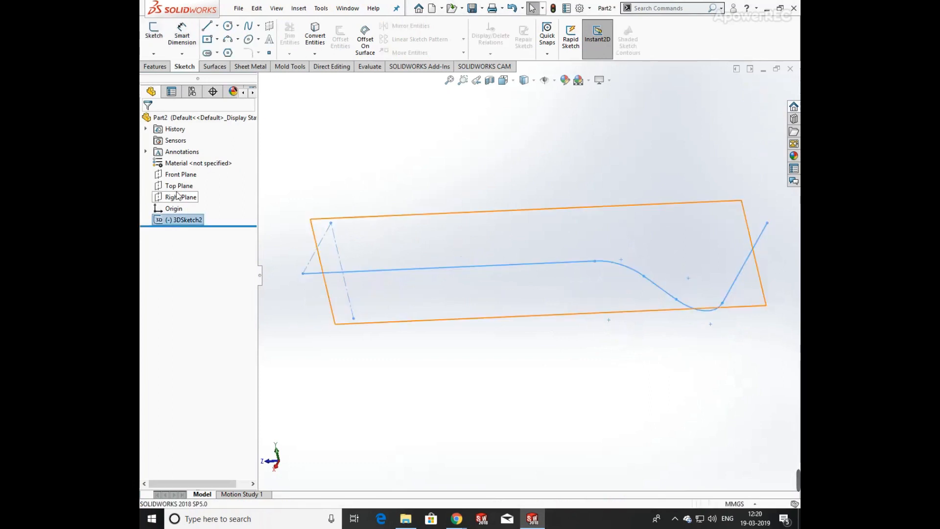
left_click(157, 197)
mouse_move(370, 242)
middle_mouse_down()
mouse_move(409, 153)
mouse_move(415, 178)
middle_mouse_up()
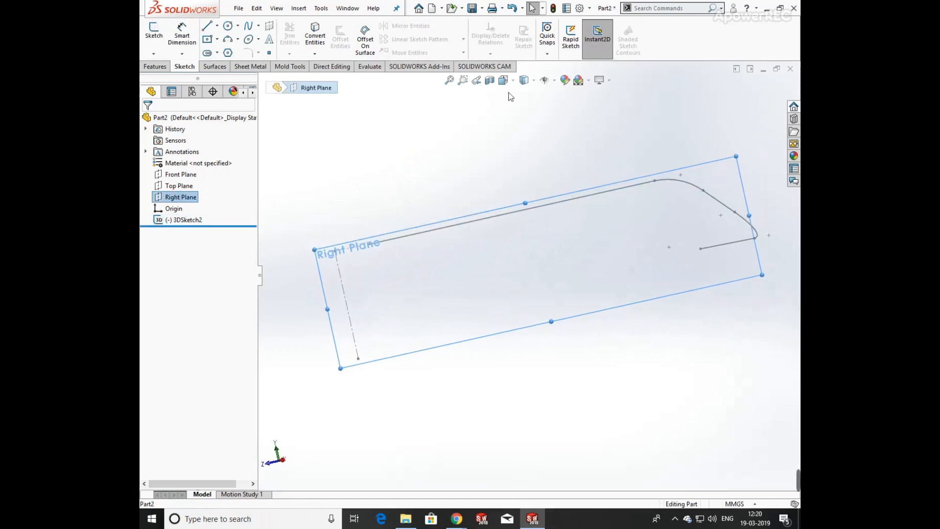
left_click(158, 67)
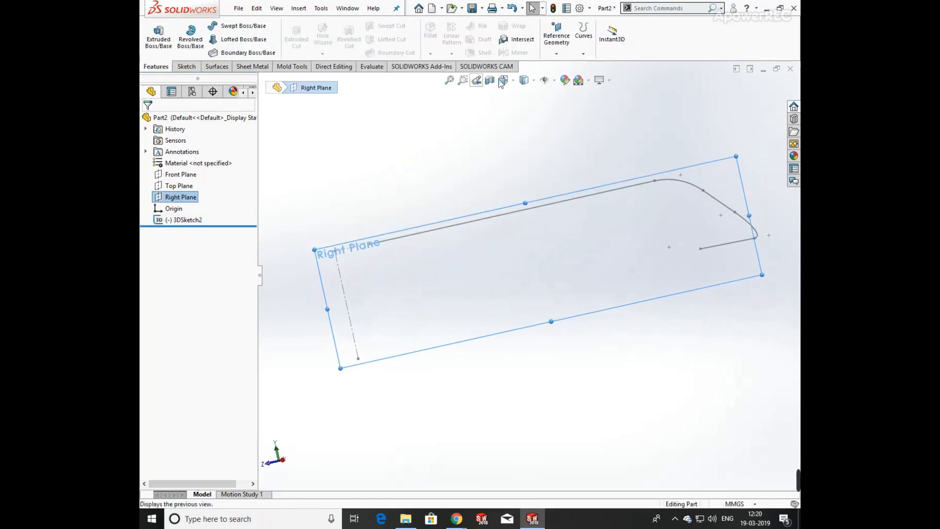
left_click(556, 53)
left_click(563, 69)
middle_click_drag(362, 240, 430, 307)
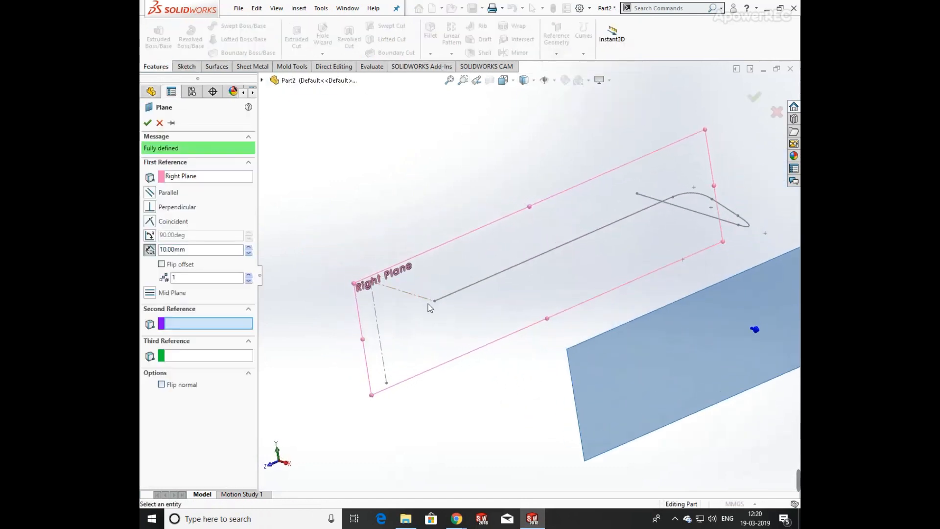
left_click(442, 299)
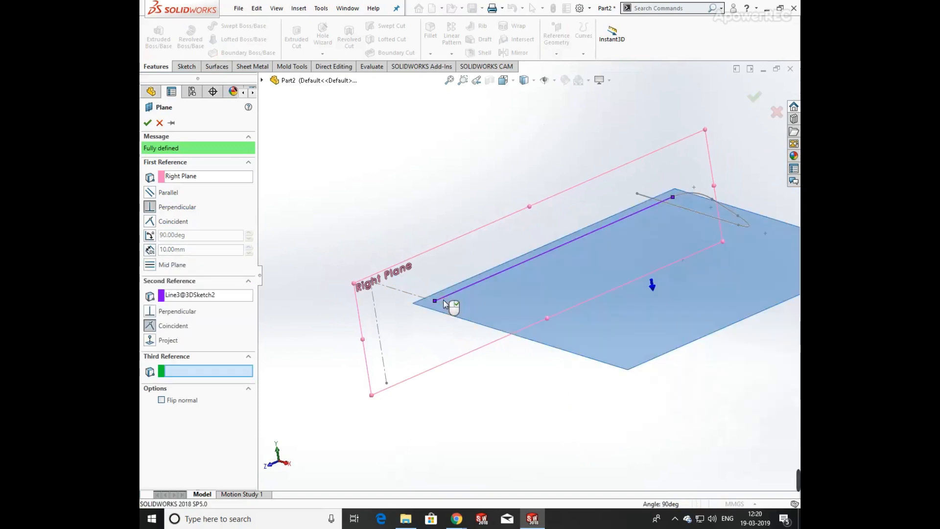
left_click(160, 123)
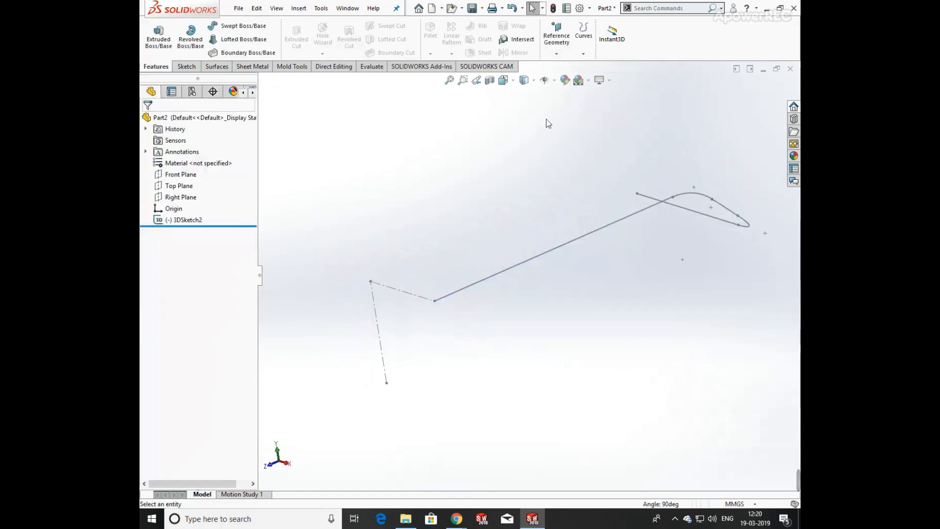
Create a reference plane parallel to the Right Plane passing through the start point of the long path line.
left_click(557, 55)
left_click(563, 69)
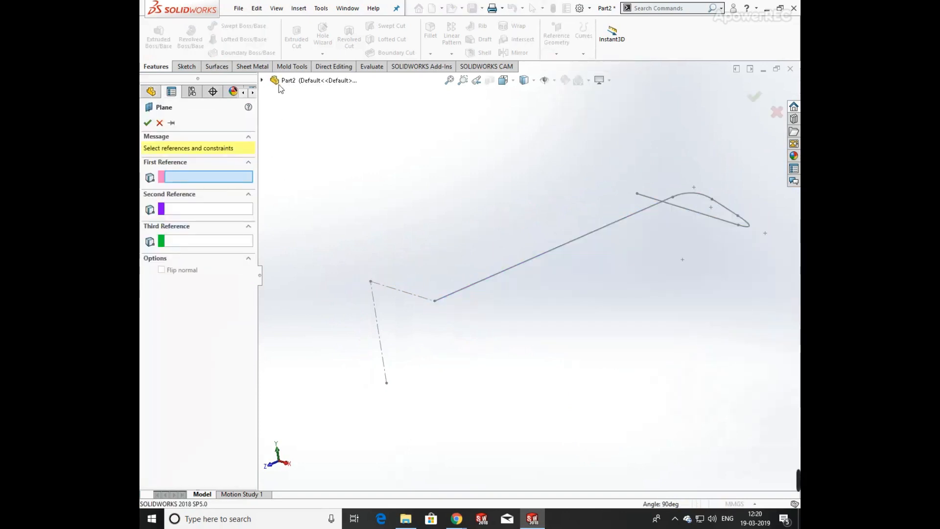
left_click(261, 80)
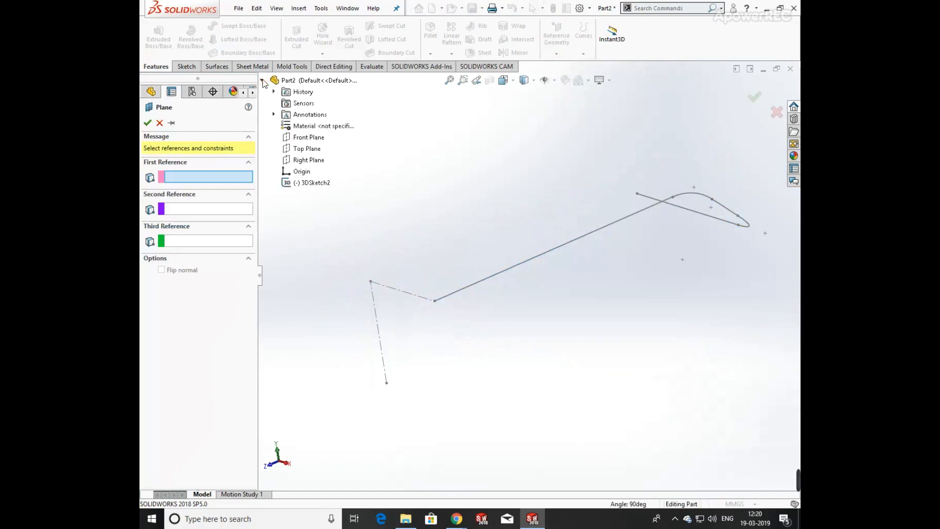
left_click(300, 163)
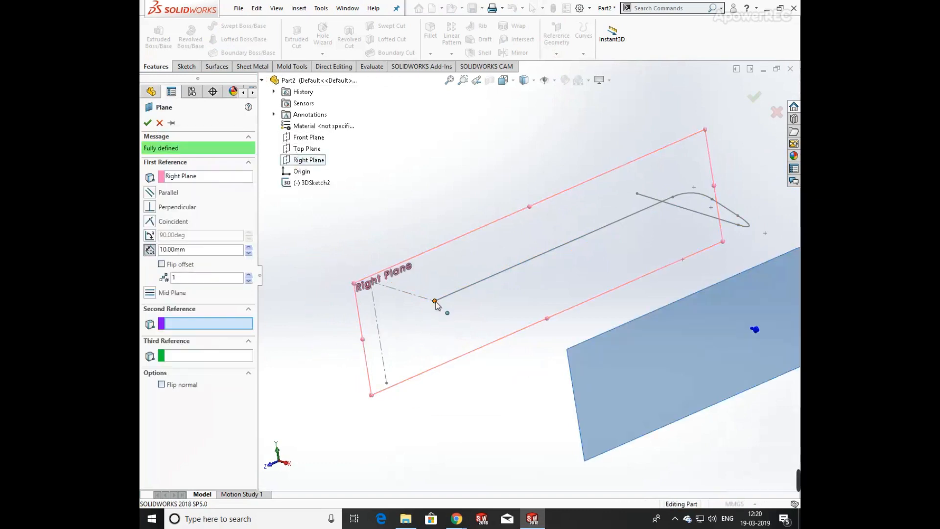
left_click(435, 302)
left_click(147, 125)
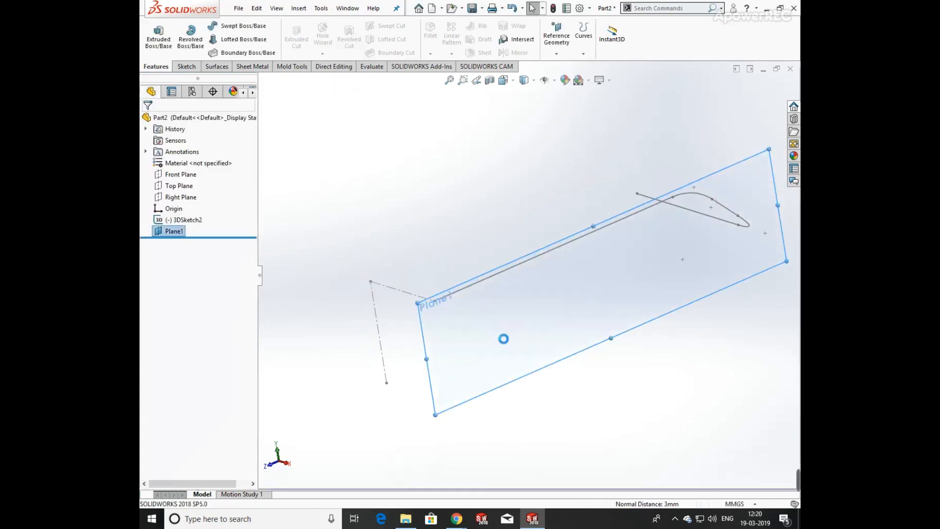
Sketch a circle on the new plane near the start of the path.
scroll(504, 338, "up", 3)
middle_click_drag(527, 340, 478, 310)
key("space")
left_click(401, 332)
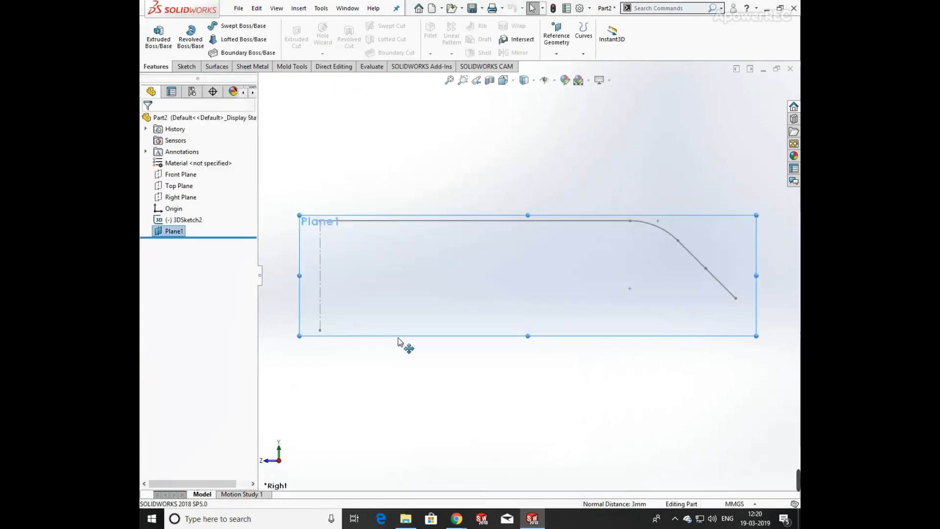
left_click(177, 67)
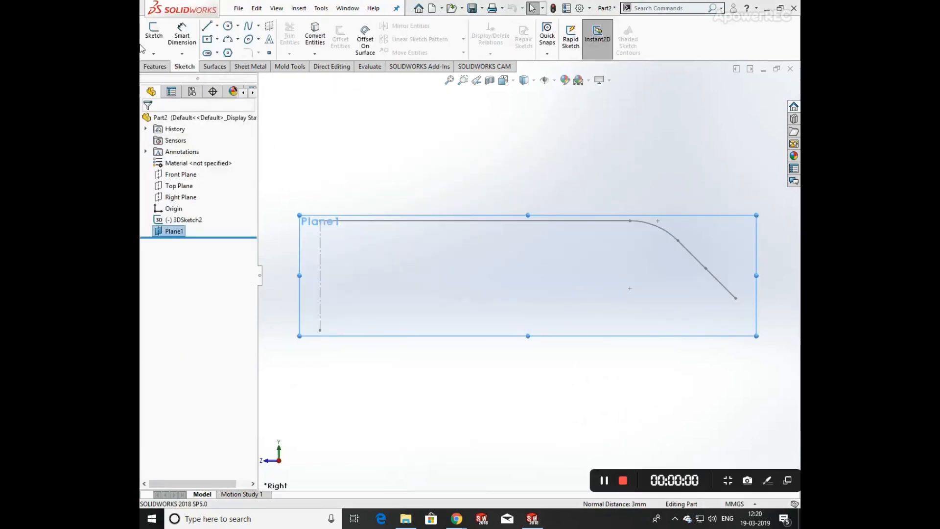
left_click(227, 26)
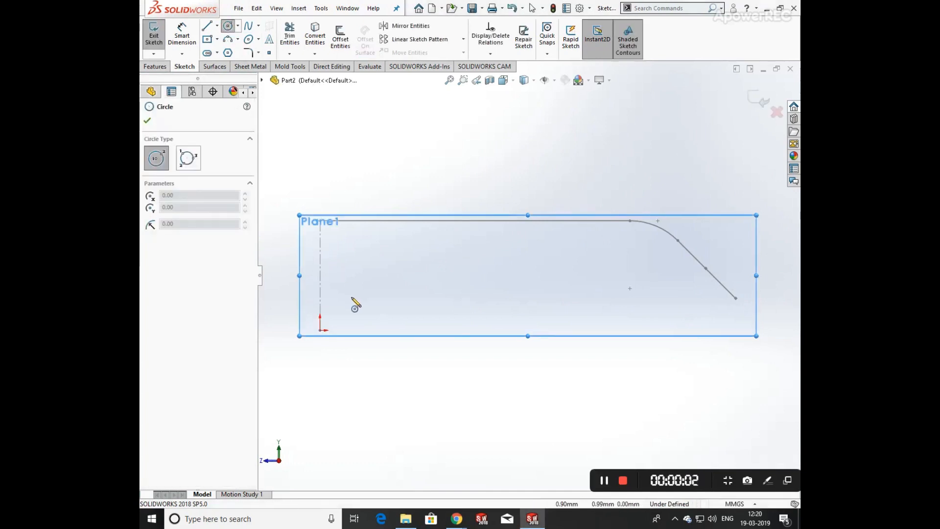
scroll(351, 297, "up", 2)
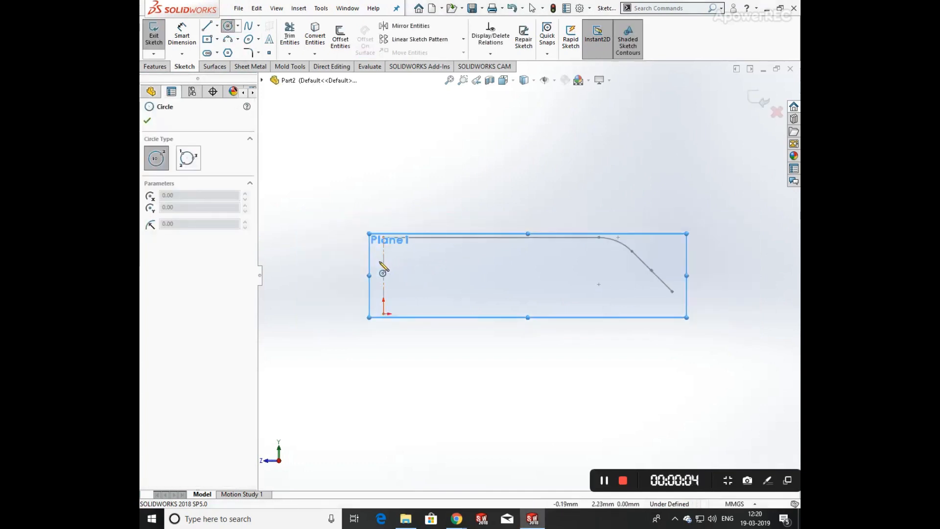
left_click(380, 261)
left_click(400, 269)
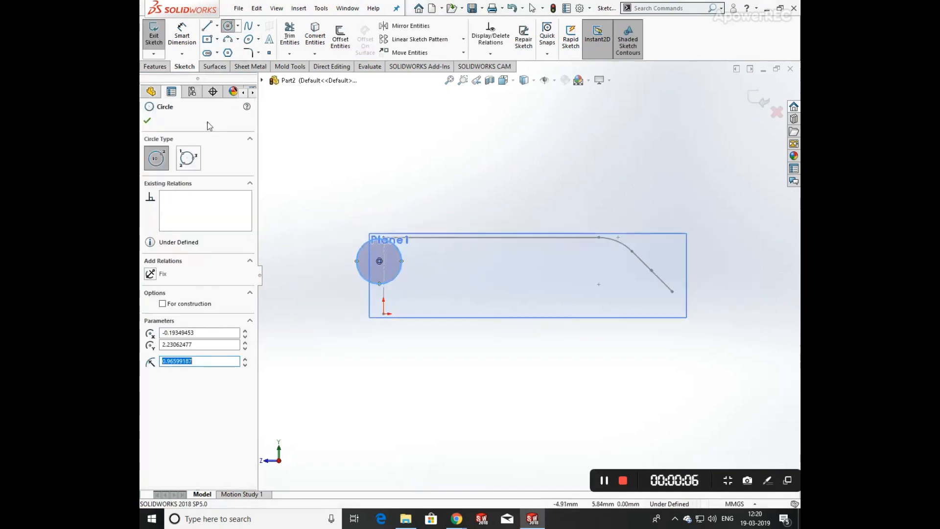
Dimension the circle's diameter as 6.5 mm.
left_click(182, 37)
left_click(357, 259)
left_click(326, 268)
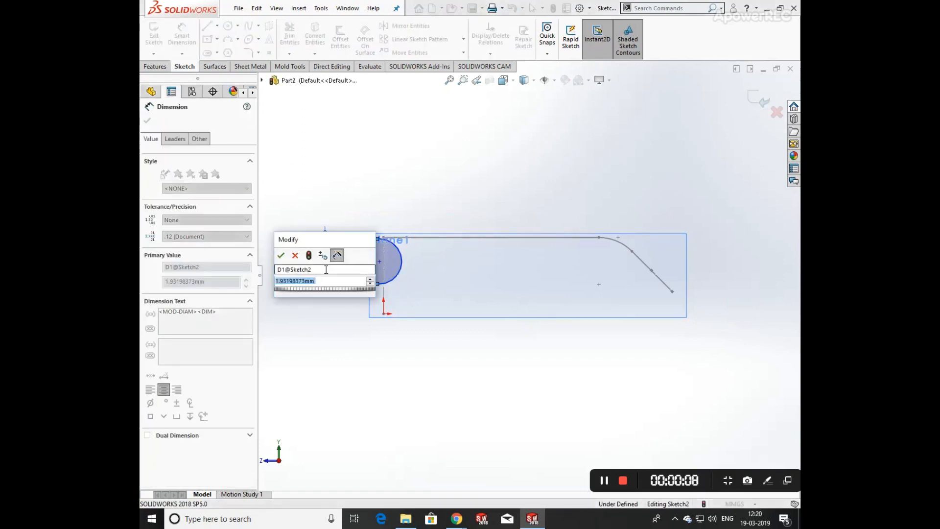
type("6.5")
key("Return")
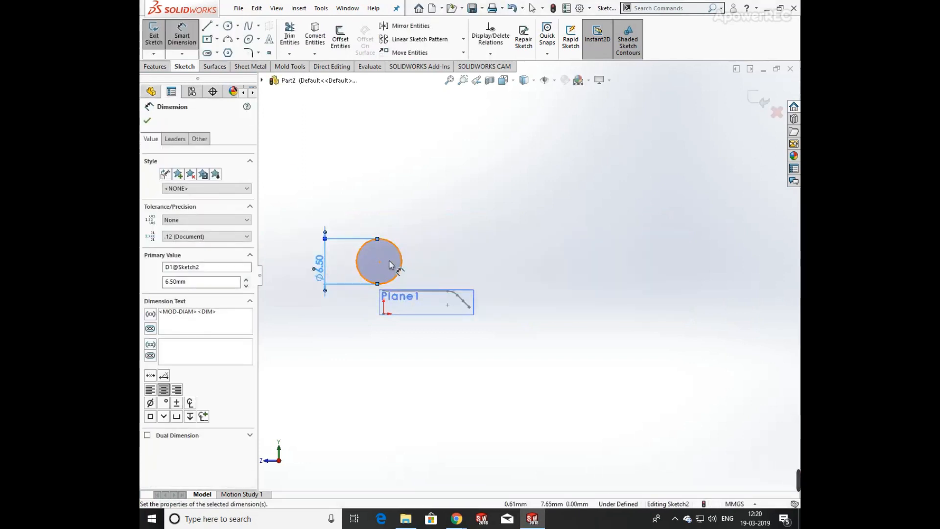
scroll(390, 265, "up", 2)
scroll(466, 325, "down", 5)
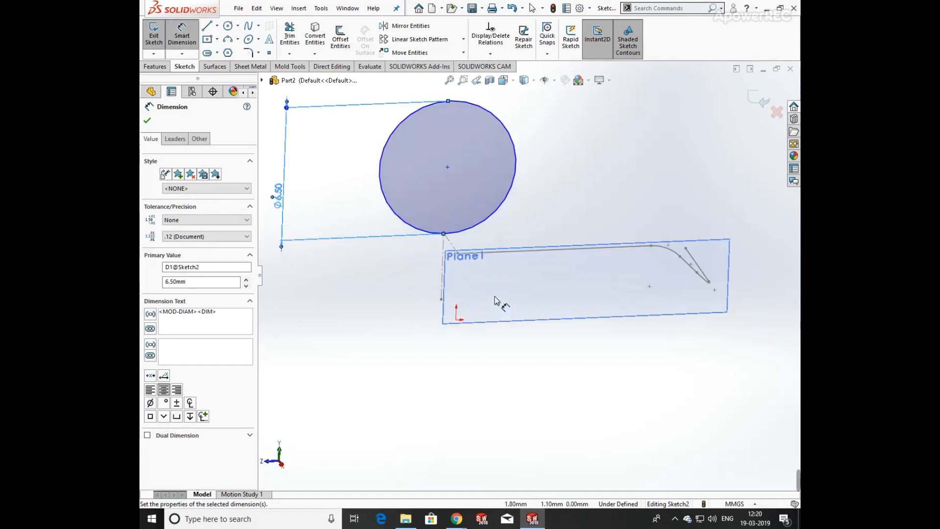
key("Escape")
Try to make the circle tangent to the long path line.
middle_click_drag(488, 234, 505, 208)
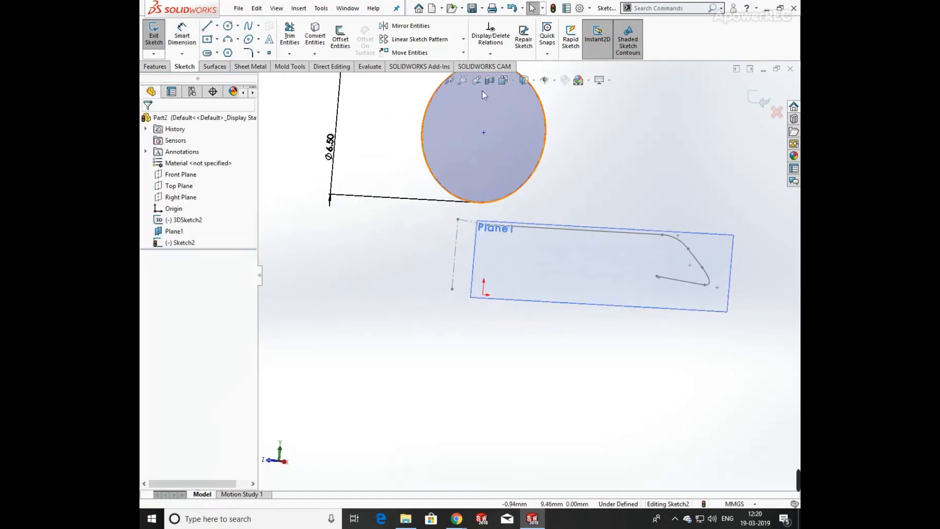
scroll(507, 147, "up", 2)
left_click(511, 152)
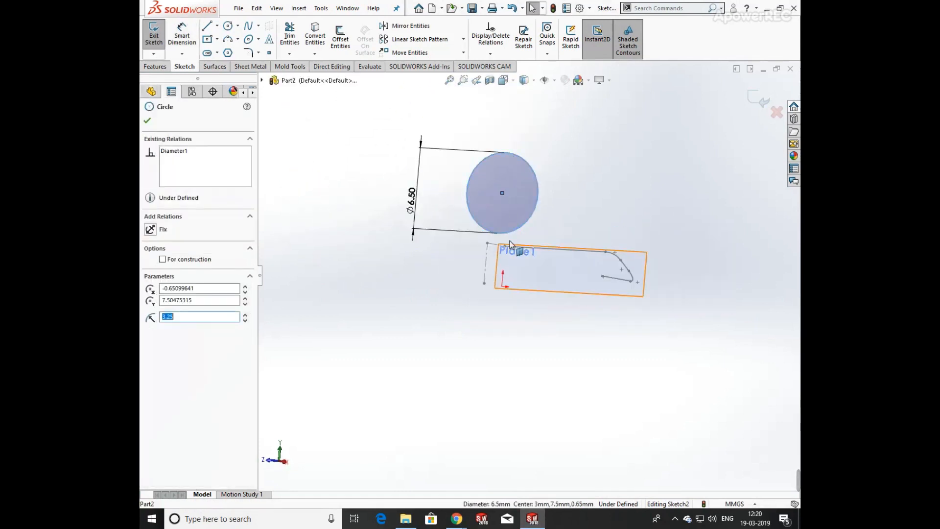
left_click(509, 250, "ctrl")
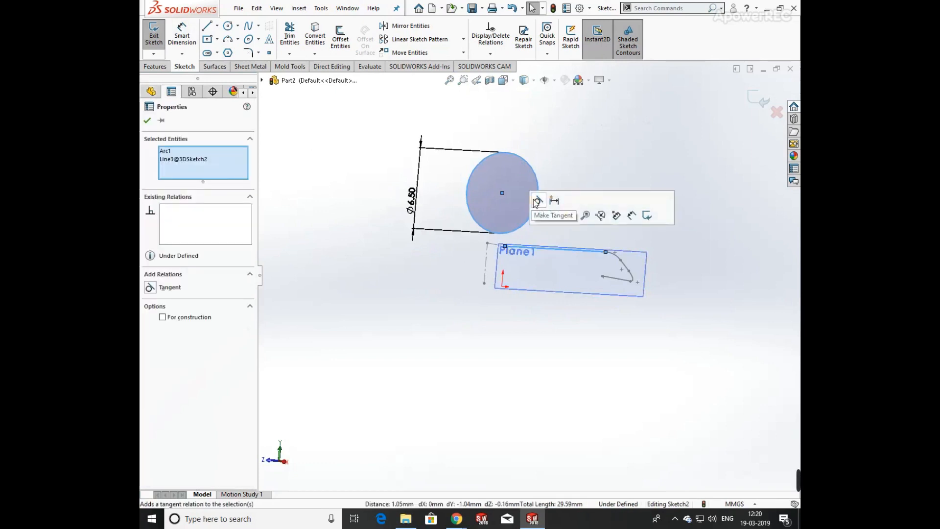
left_click(537, 200)
key("ctrl+z")
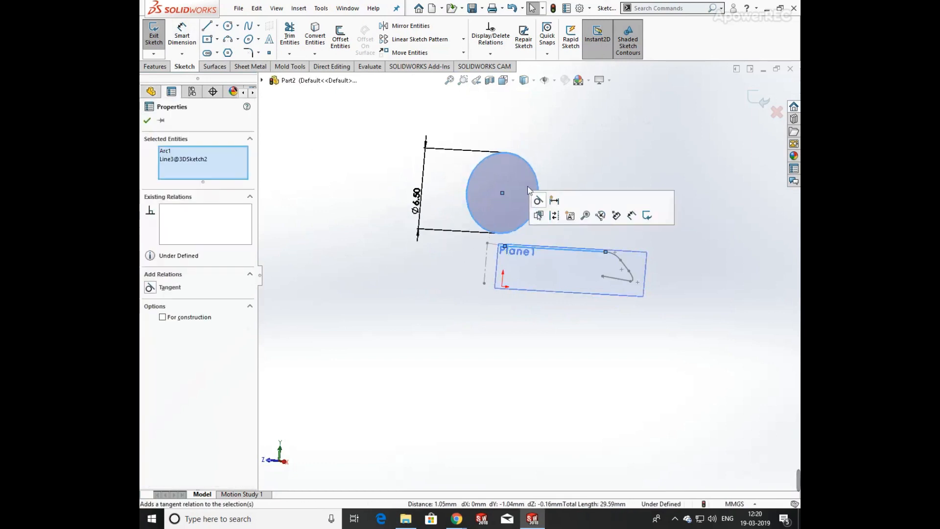
Drag the circle's centre down so the circle sits below the path's start point.
left_click(513, 154, "ctrl")
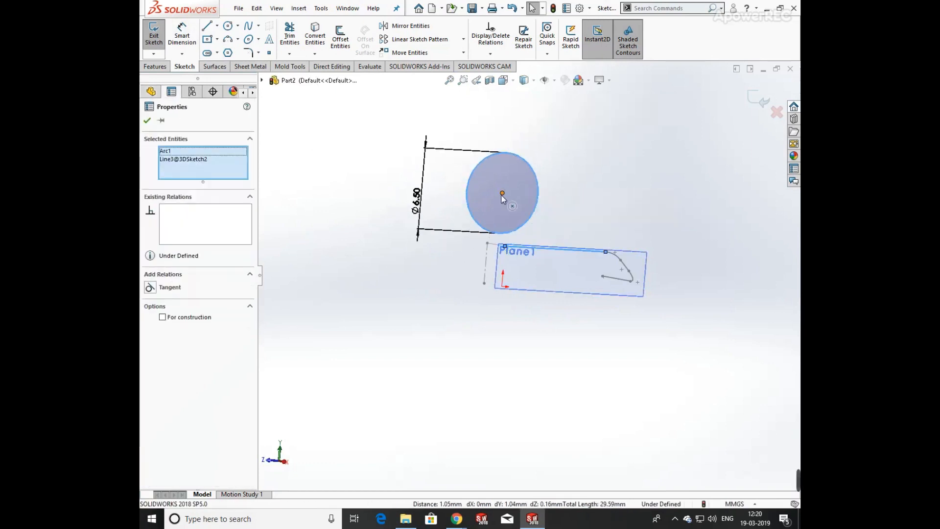
left_click_drag(502, 194, 503, 274)
left_click(566, 321)
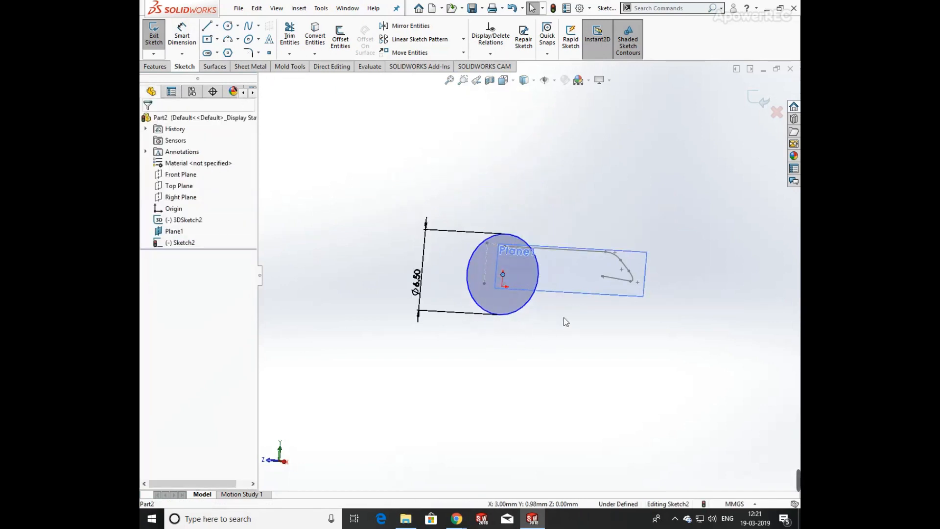
key("space")
left_click(477, 296)
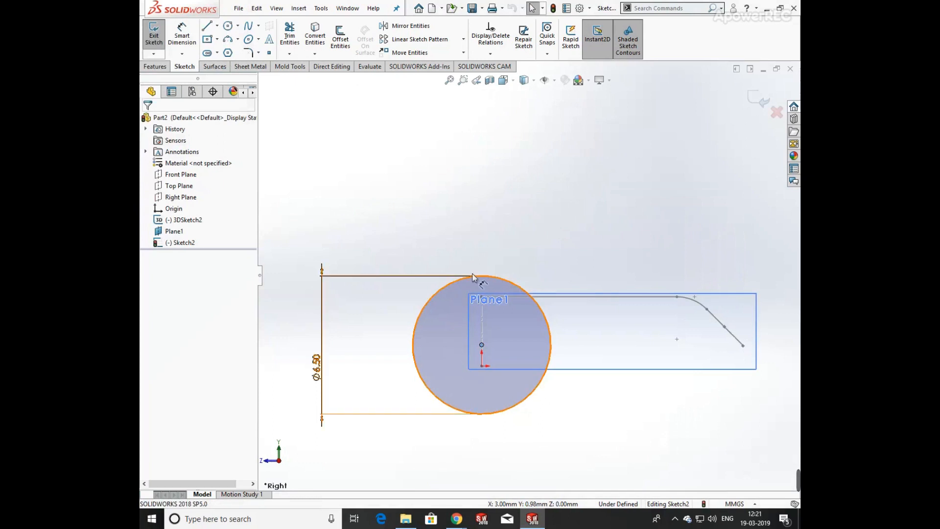
left_click(481, 277)
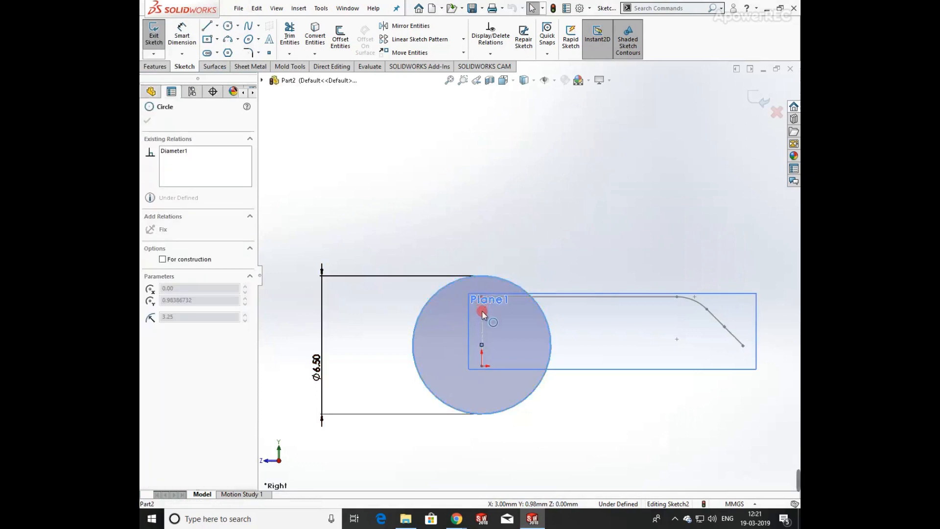
left_click_drag(482, 345, 482, 399)
left_click(485, 330)
Make the circle tangent to the long path line and exit the sketch.
scroll(486, 316, "down", 3)
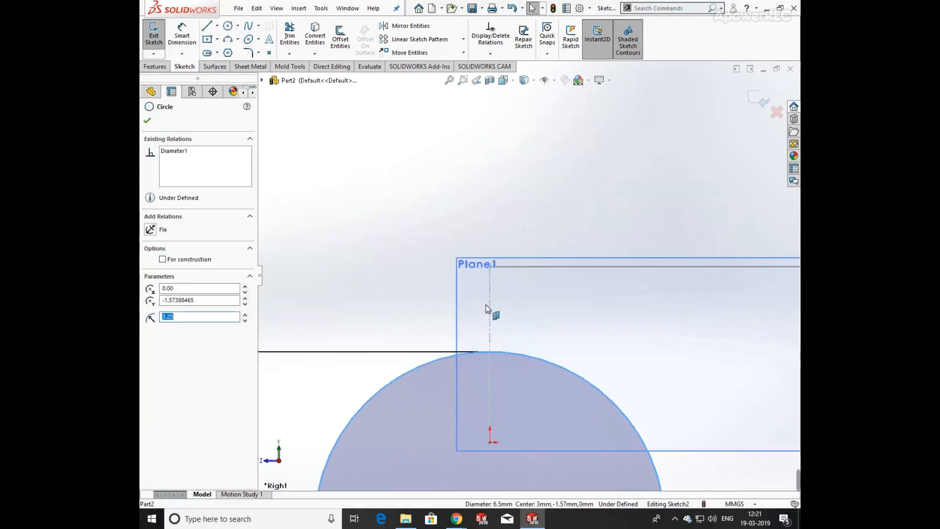
left_click(490, 267, "ctrl")
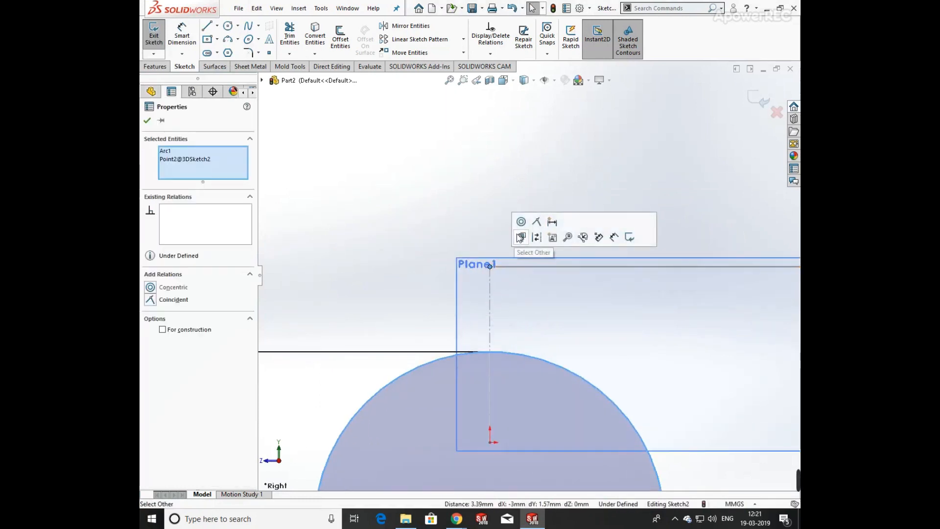
left_click(495, 269)
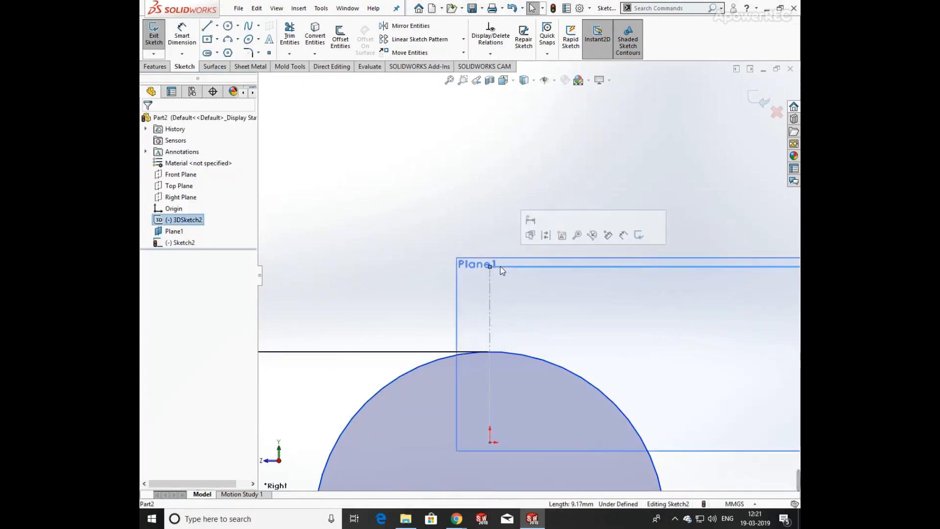
left_click(497, 351, "ctrl")
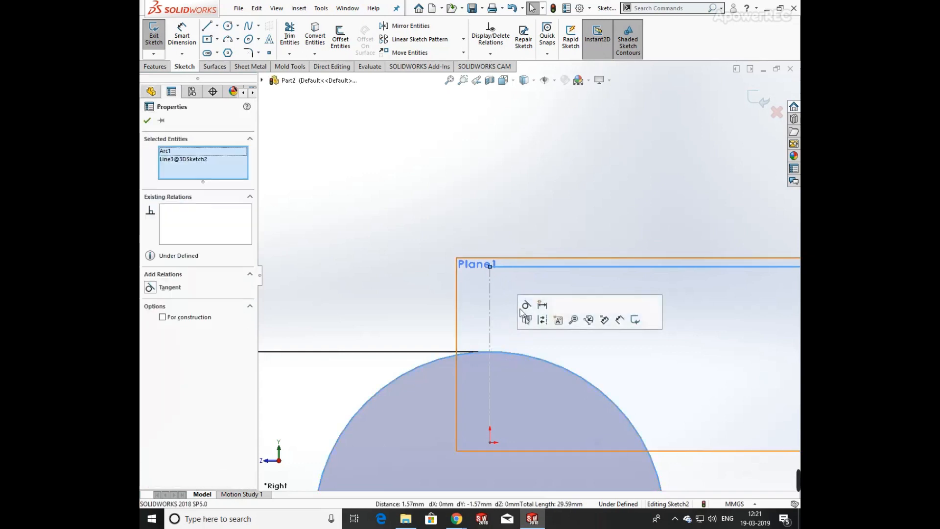
left_click(525, 305)
left_click(390, 208)
scroll(562, 230, "up", 4)
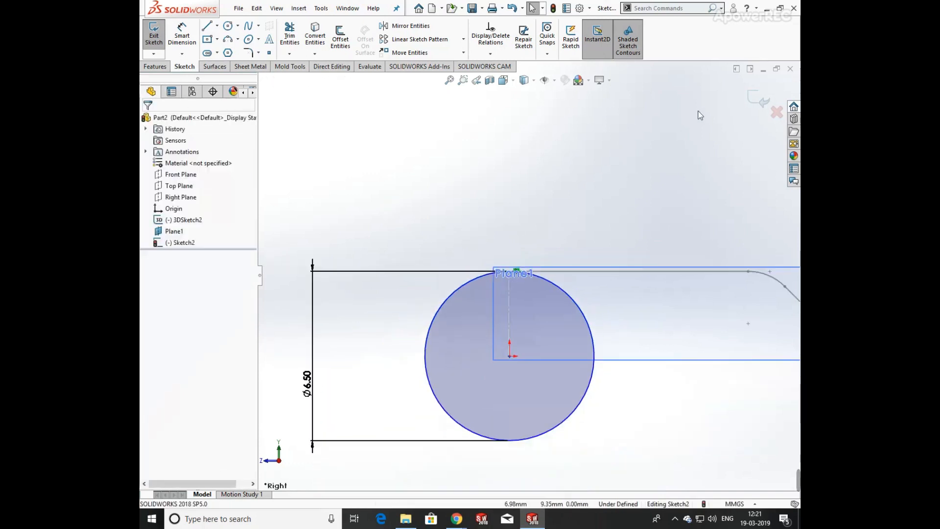
left_click(754, 94)
scroll(541, 122, "up", 3)
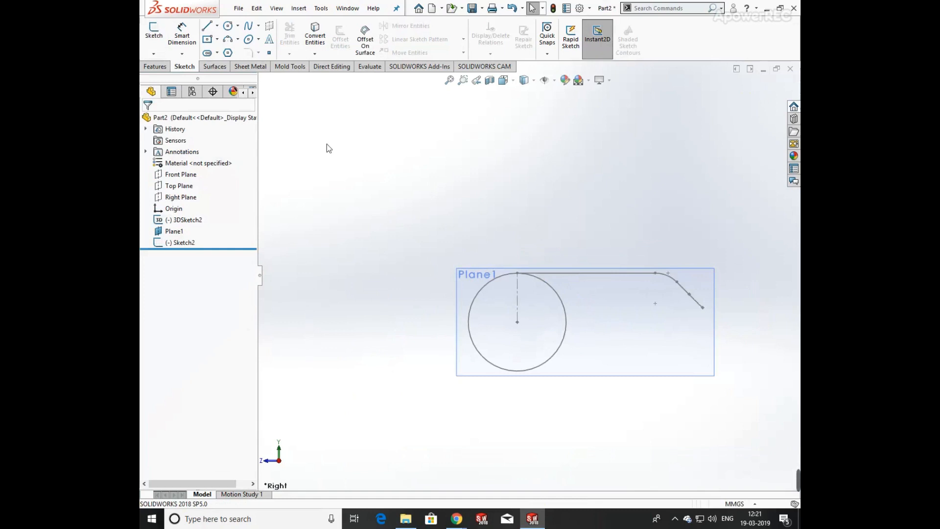
Start a Helix/Spiral on the circle sketch, defined by pitch and revolution, with variable pitch and reverse direction off.
left_click(155, 69)
left_click(583, 52)
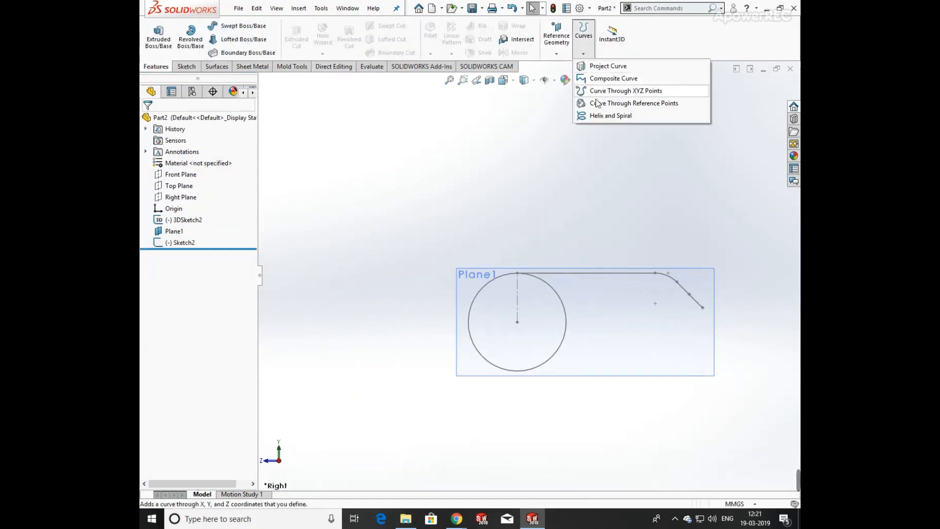
left_click(601, 117)
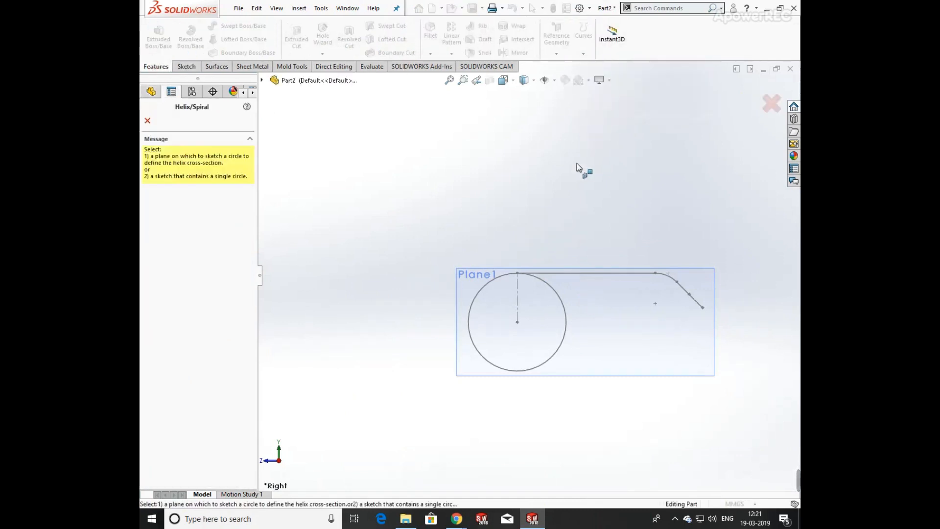
left_click(567, 308)
middle_click_drag(526, 191, 563, 247)
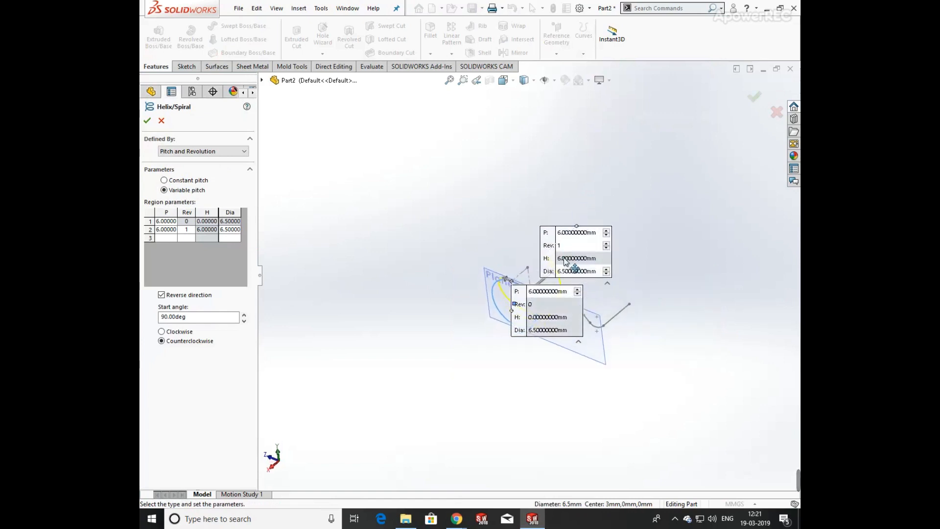
left_click(176, 153)
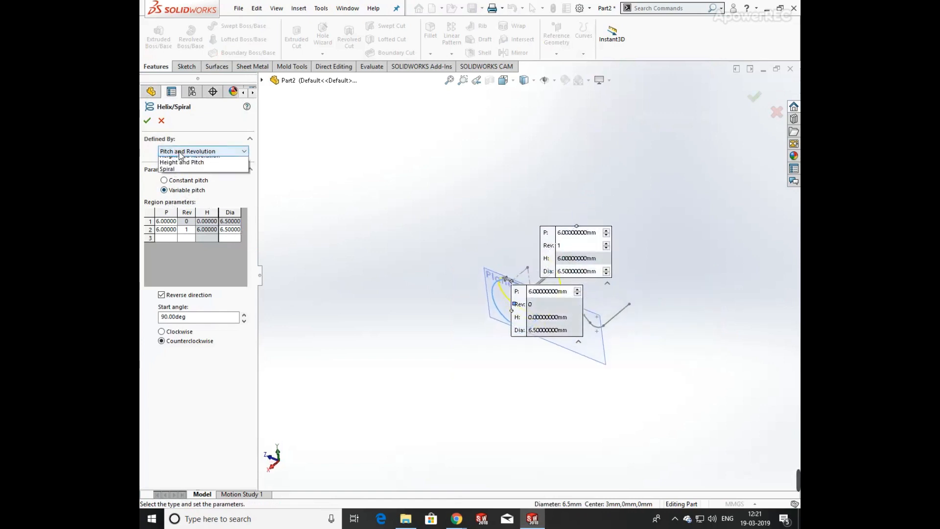
left_click(176, 159)
left_click(165, 180)
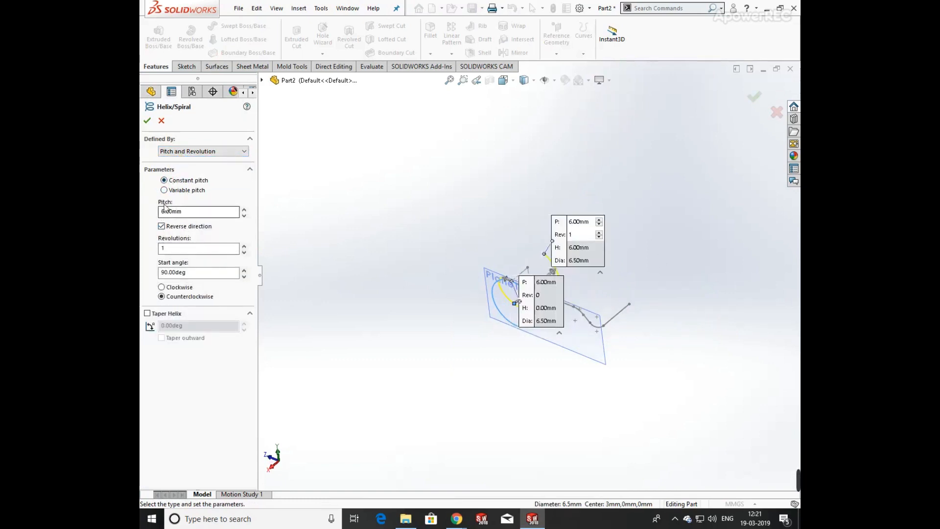
left_click(161, 226)
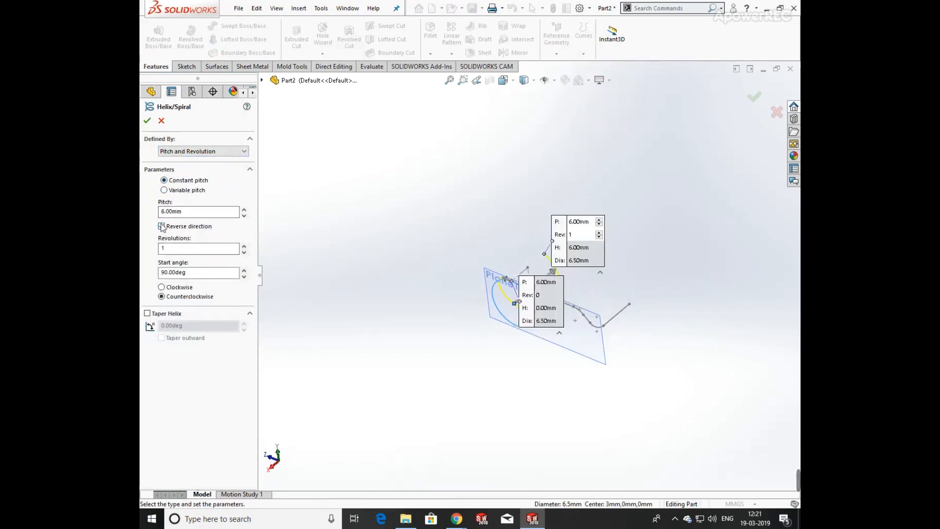
left_click(170, 191)
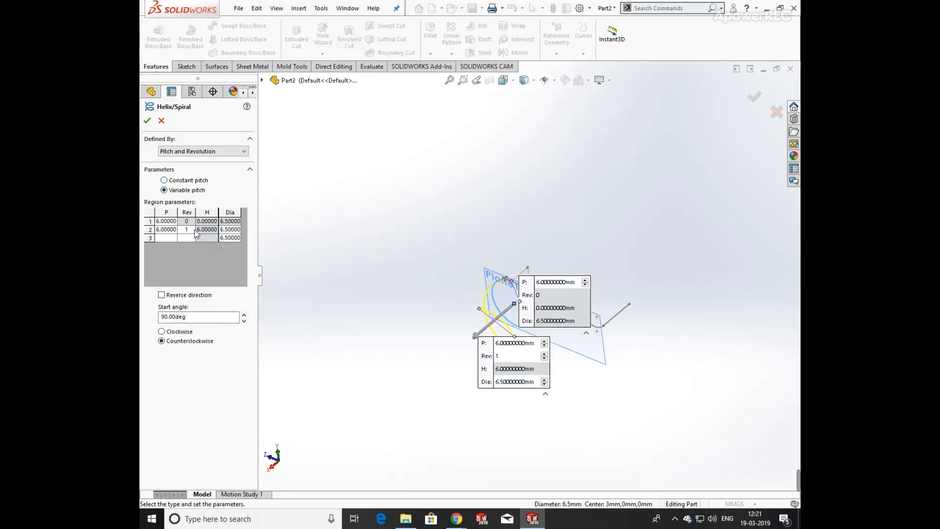
Set the pitch of the first two helix regions to 2 mm, with the second region at 4 revolutions.
left_click(173, 230)
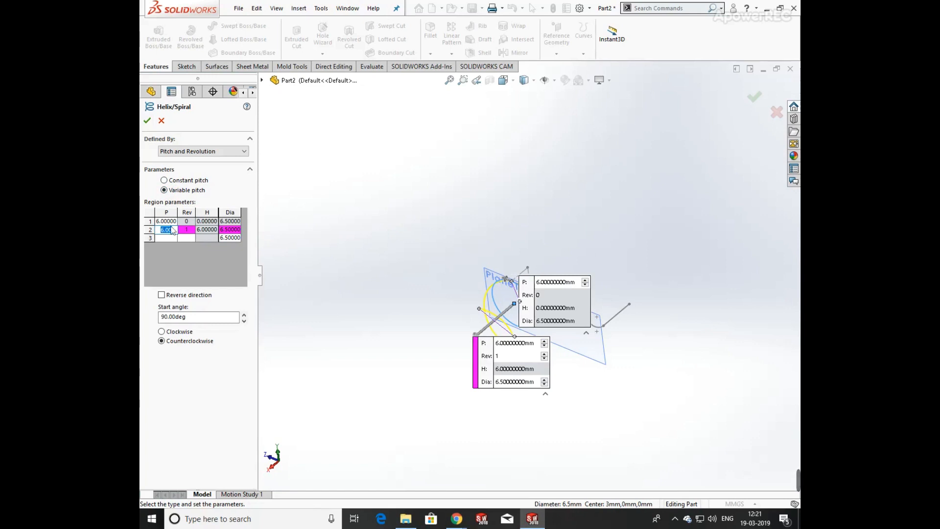
left_click(171, 220)
left_click(173, 230)
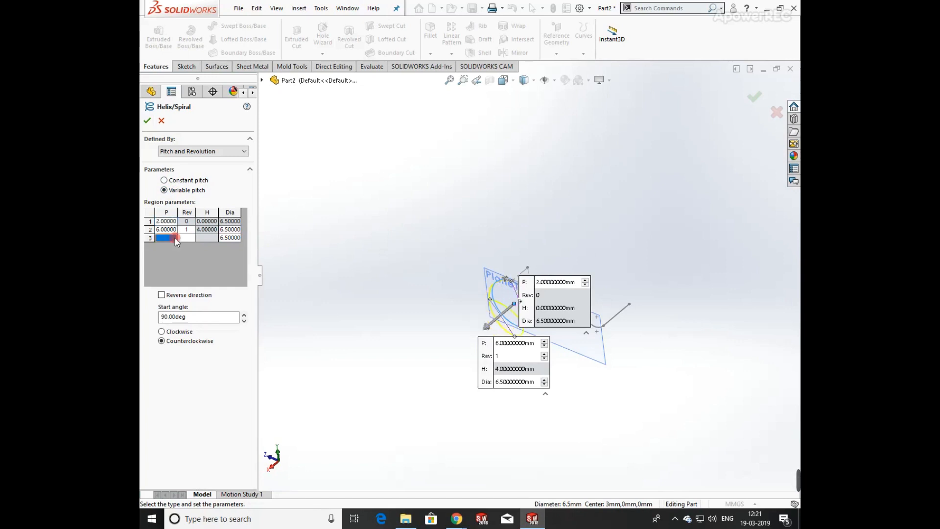
type("2")
key("Tab")
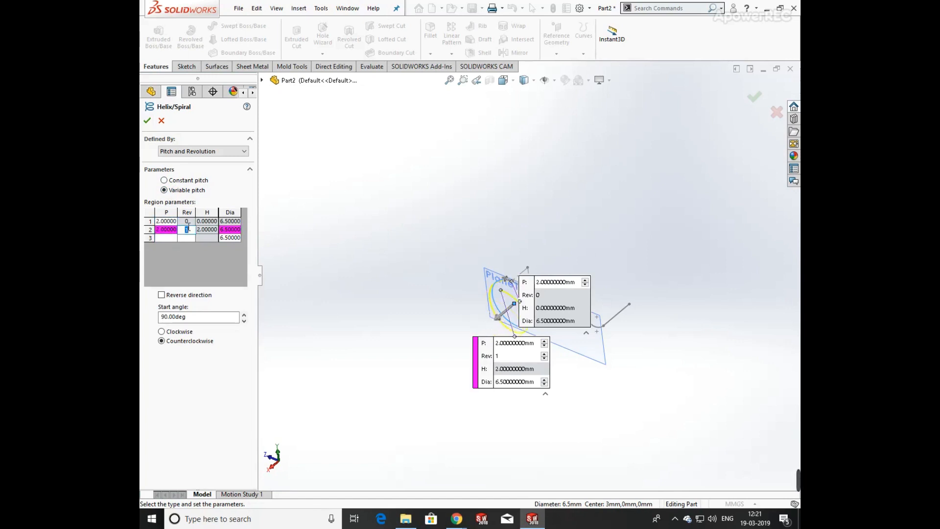
key("Tab")
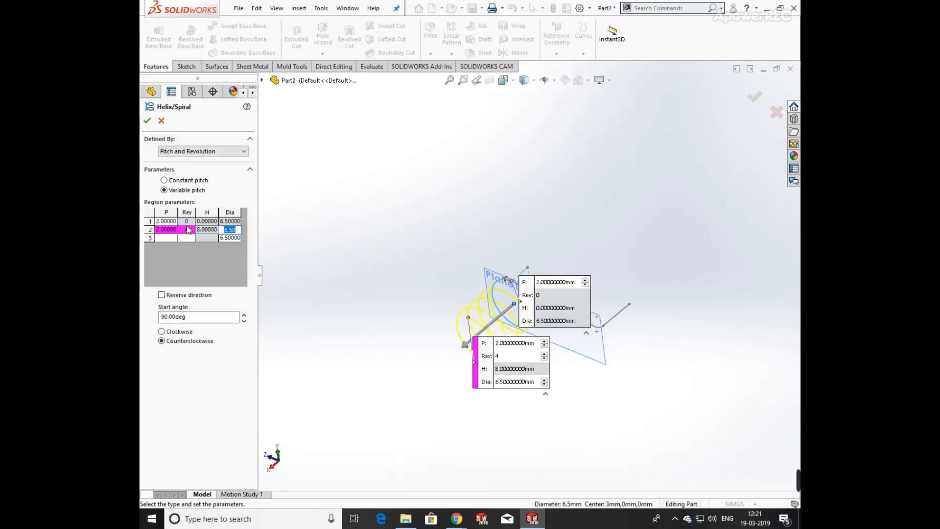
Add a third helix region with a 1.25 mm pitch at 5 revolutions.
left_click(169, 237)
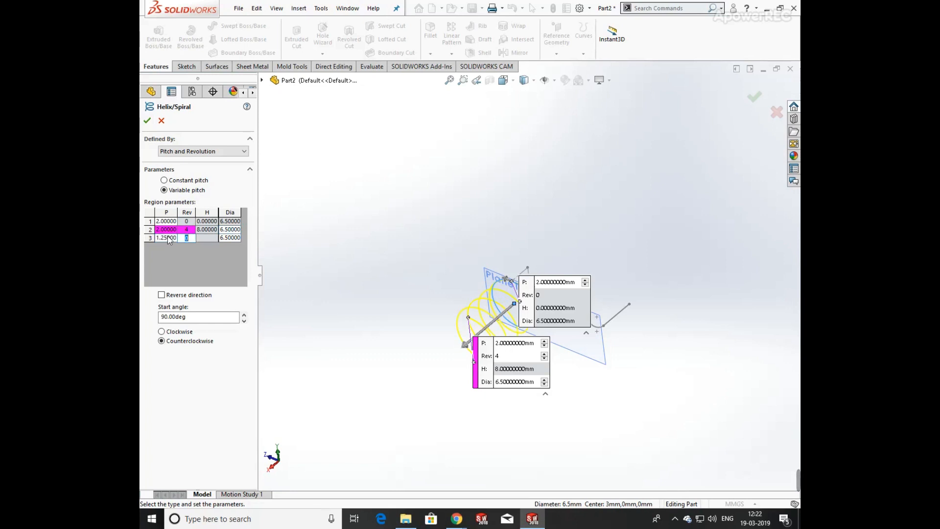
type("5")
key("Return")
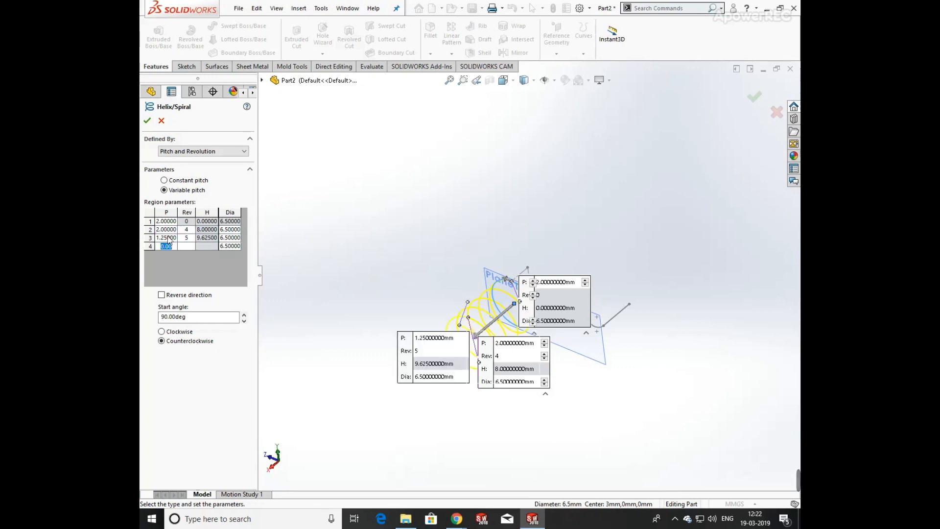
Set the third region's diameter to 4.5 mm.
left_click(231, 238)
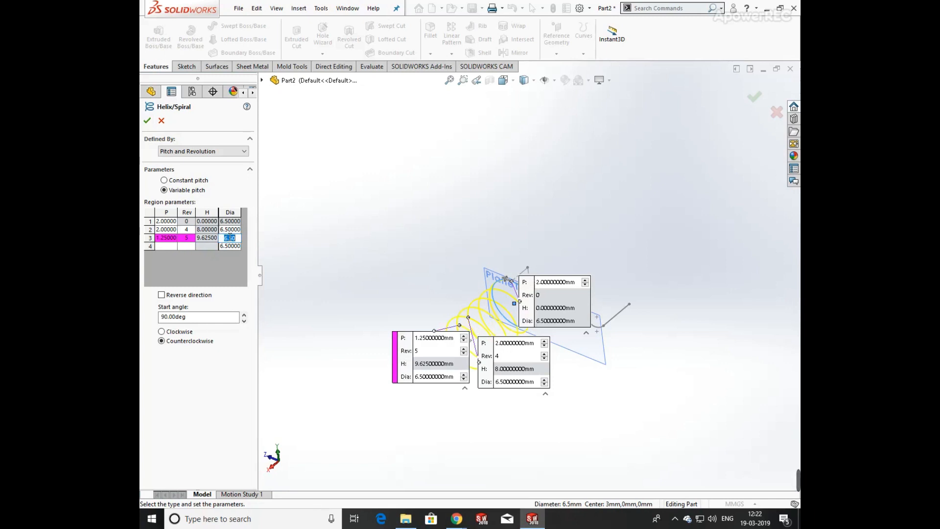
type("4.5")
key("Return")
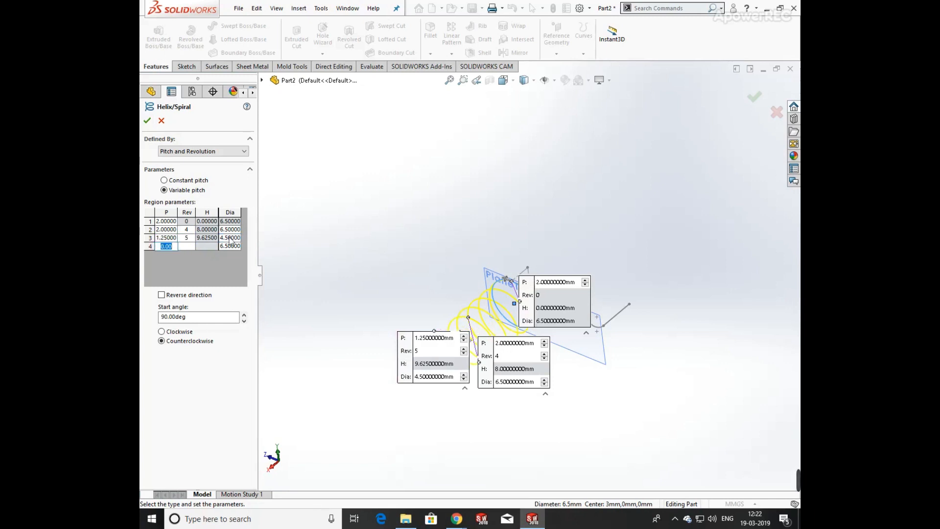
Add a fourth region with 1.25 mm pitch, 7.5 revolutions and 4.5 mm diameter, then accept the helix.
key("Tab")
key("Tab")
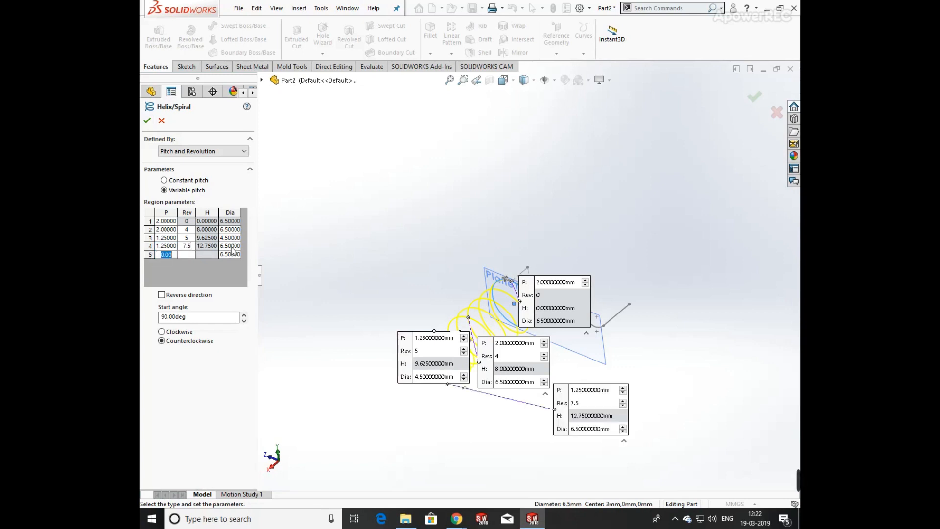
left_click(234, 247)
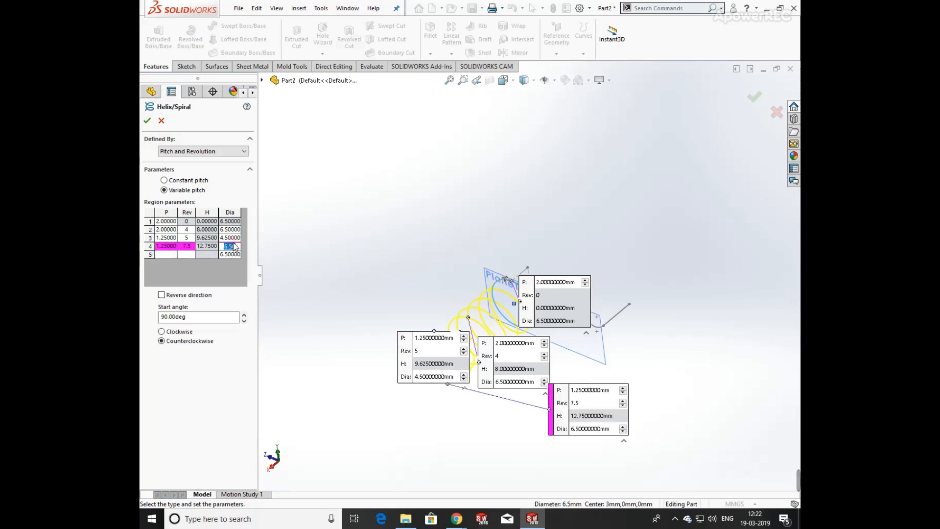
type("4.5")
key("Tab")
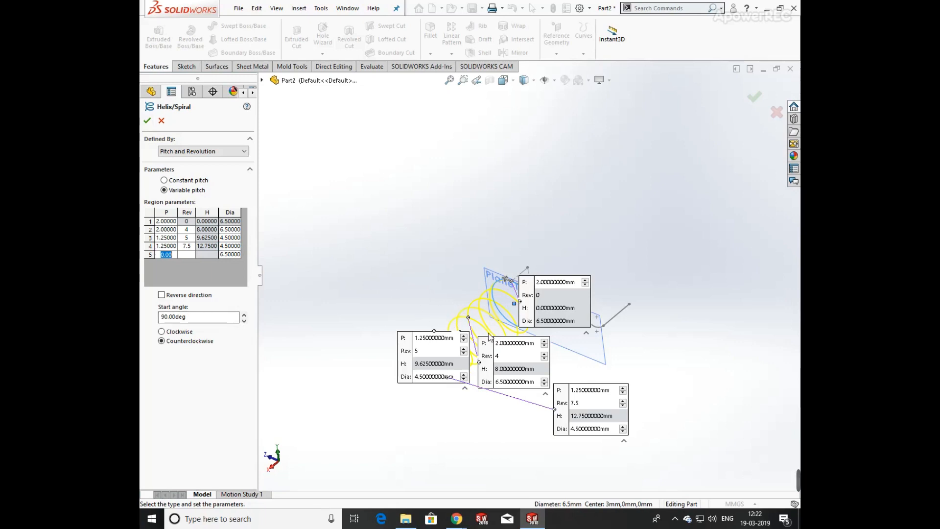
middle_click_drag(489, 335, 411, 264)
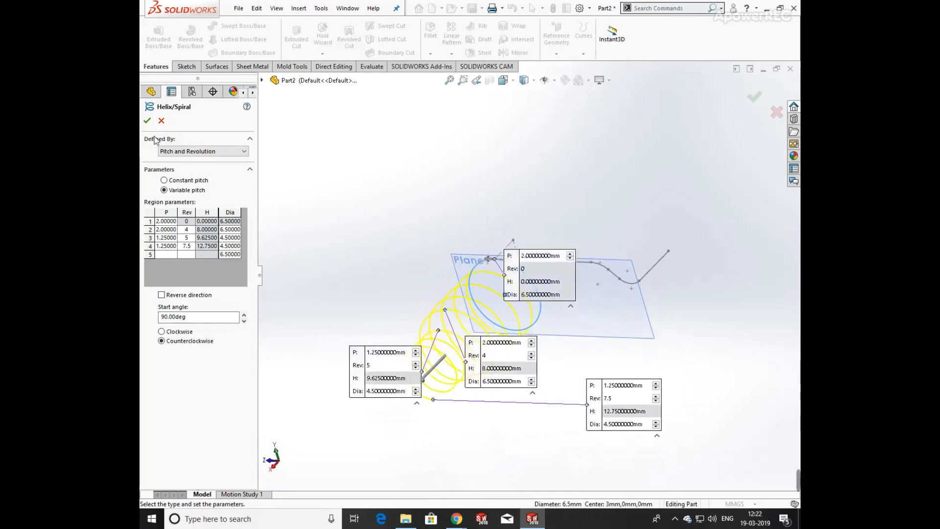
left_click(147, 120)
Create a reference plane parallel to Plane1 and coincident with a point of the 3D sketch at the helix start.
middle_click_drag(615, 243, 590, 241)
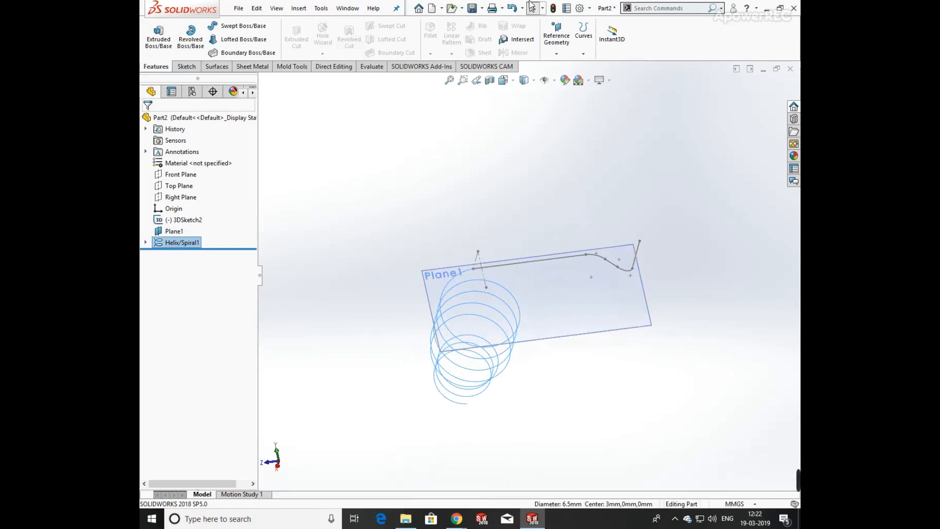
left_click(556, 51)
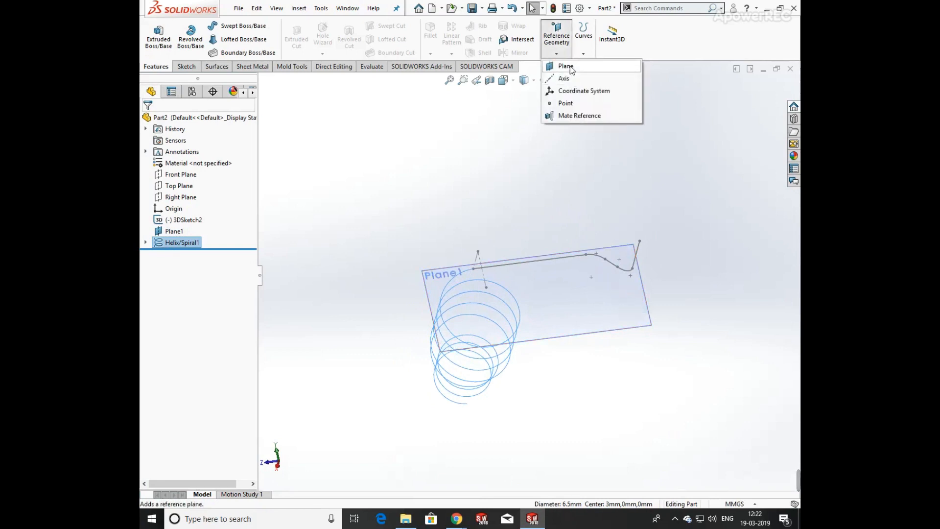
left_click(566, 66)
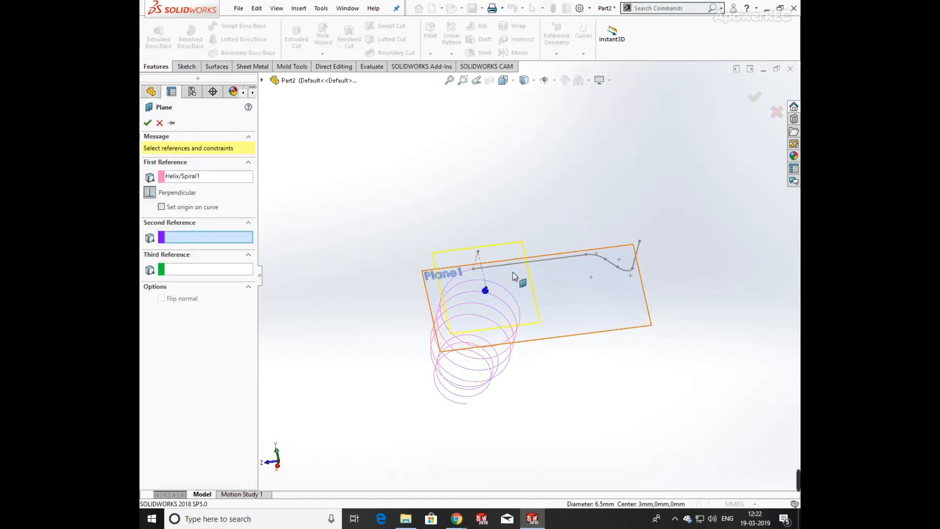
scroll(489, 289, "down", 3)
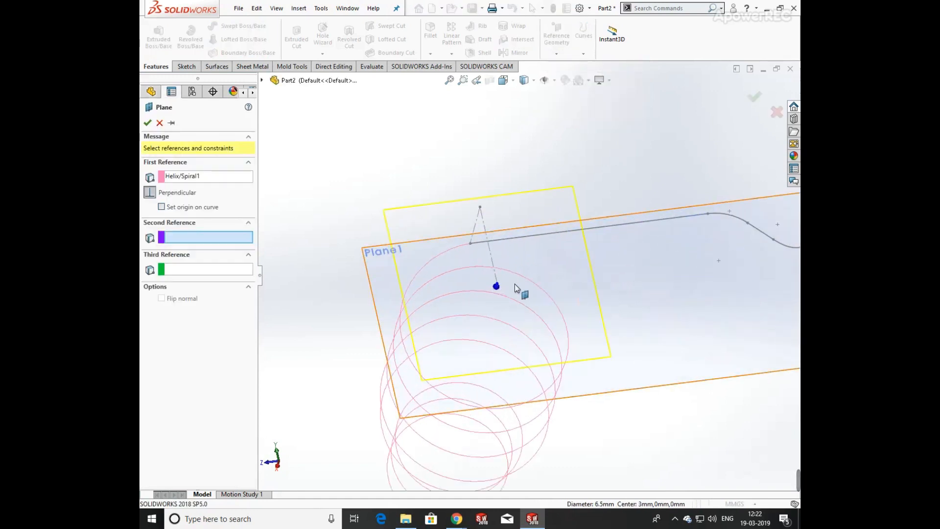
scroll(515, 284, "up", 10)
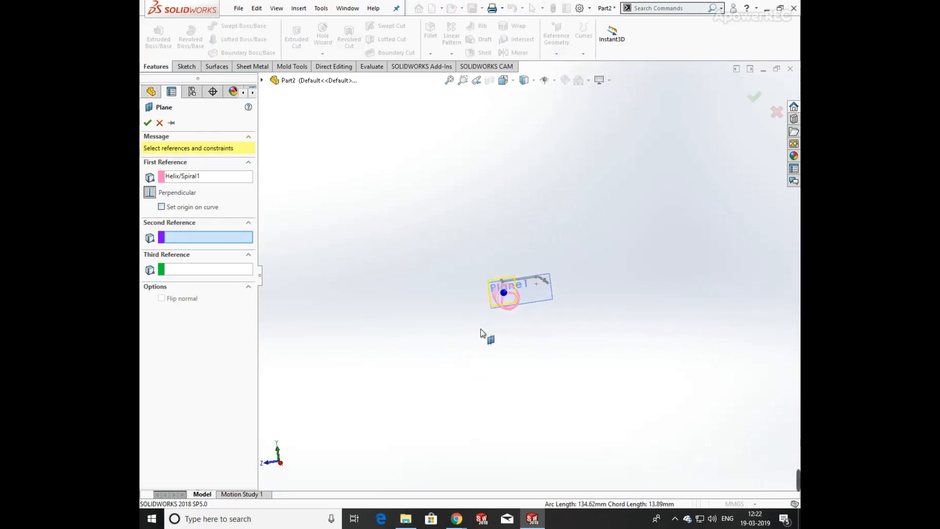
scroll(508, 301, "down", 6)
middle_click_drag(508, 301, 544, 292)
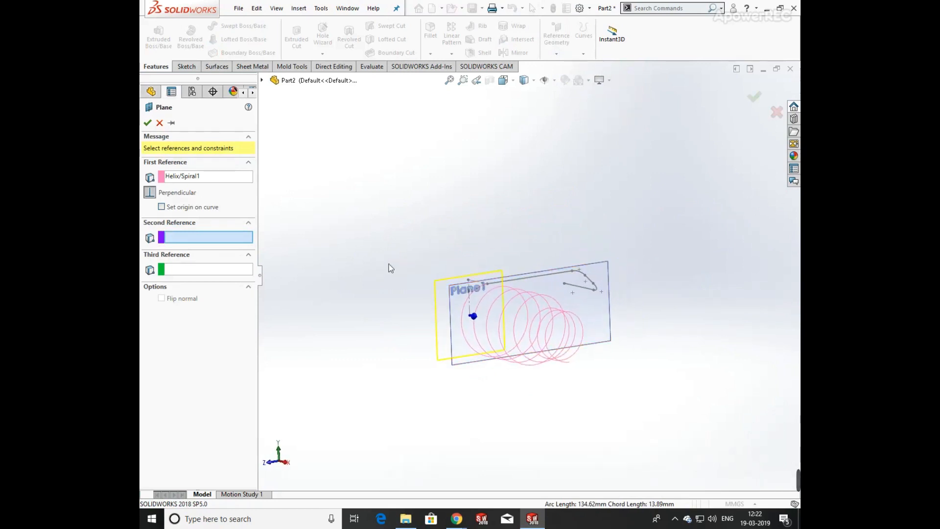
left_click(190, 176)
right_click(210, 182)
left_click(245, 194)
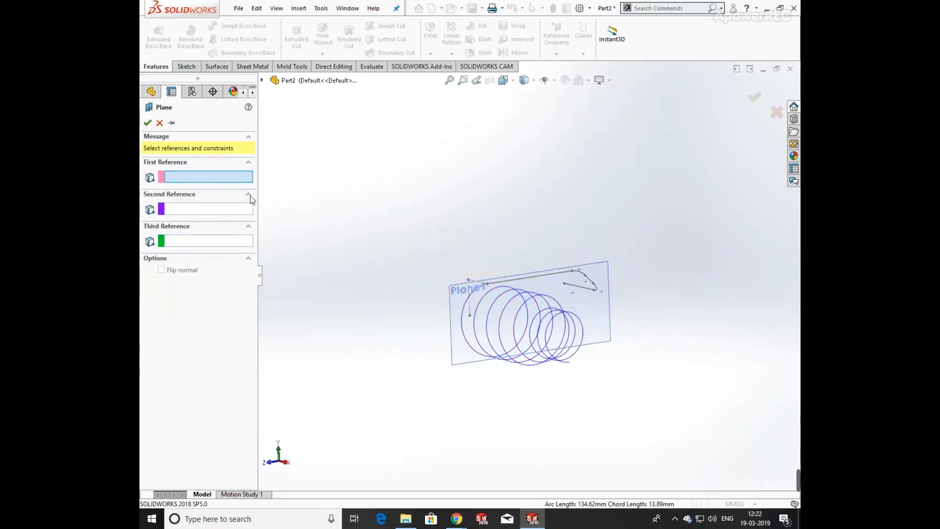
left_click(612, 306)
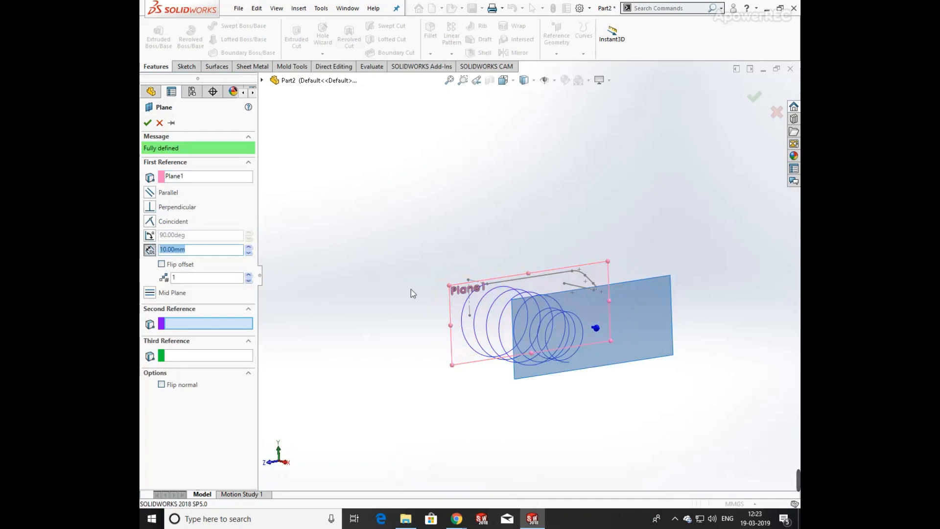
left_click(470, 315)
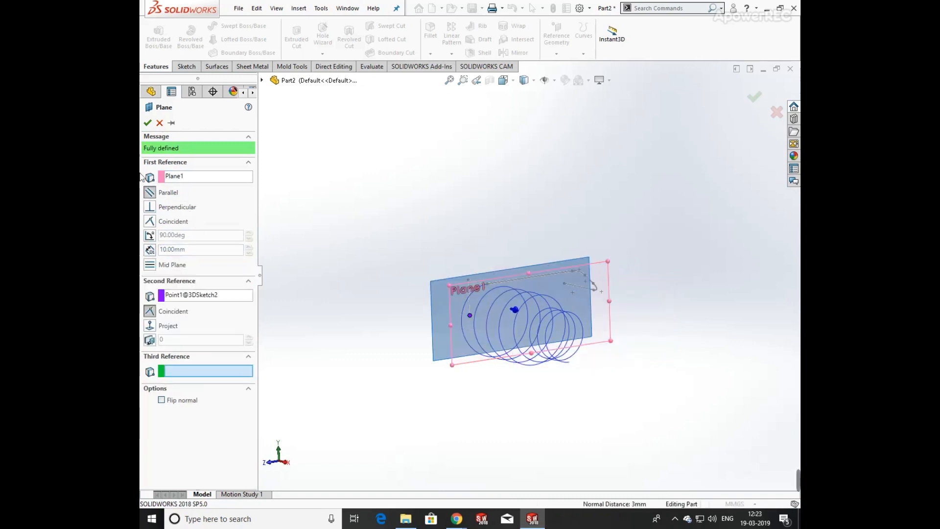
left_click(147, 122)
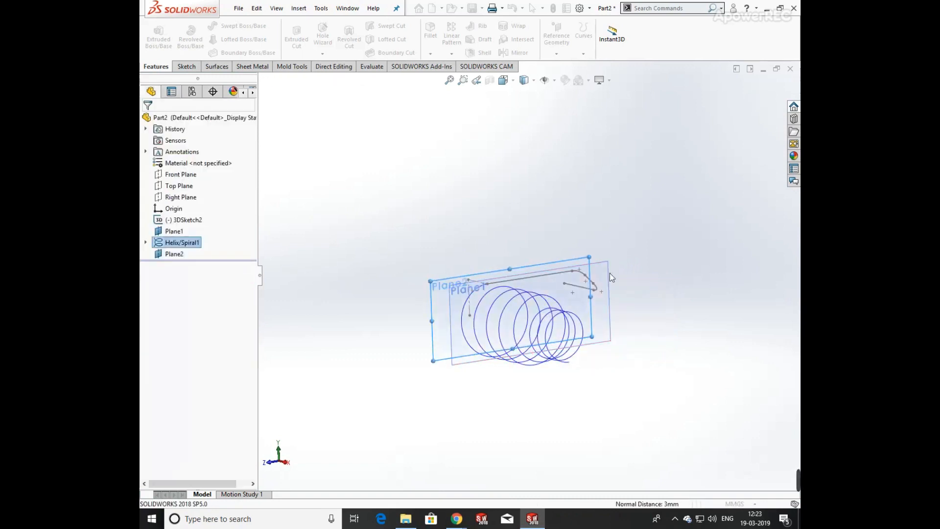
Start a sketch on Plane2 viewed normal to it and draw a circle centred on the helix axis.
left_click(608, 342)
key("space")
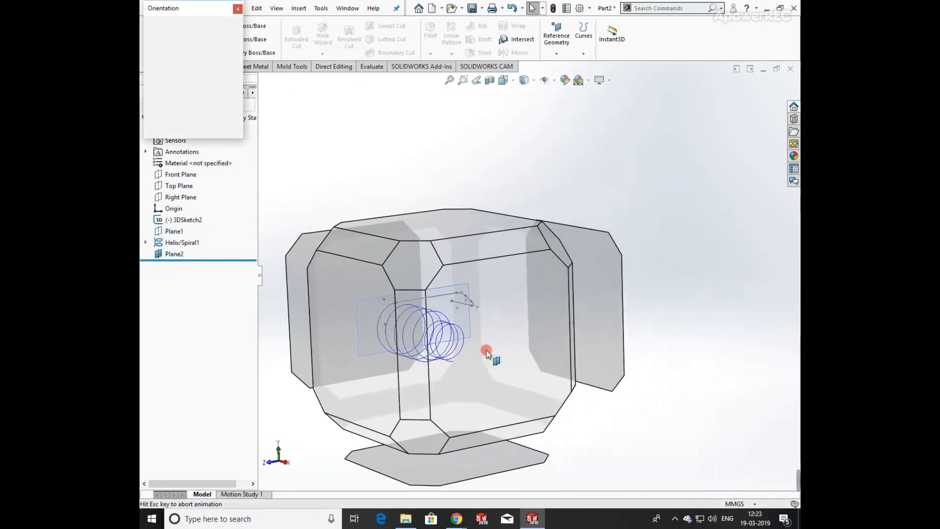
left_click(486, 350)
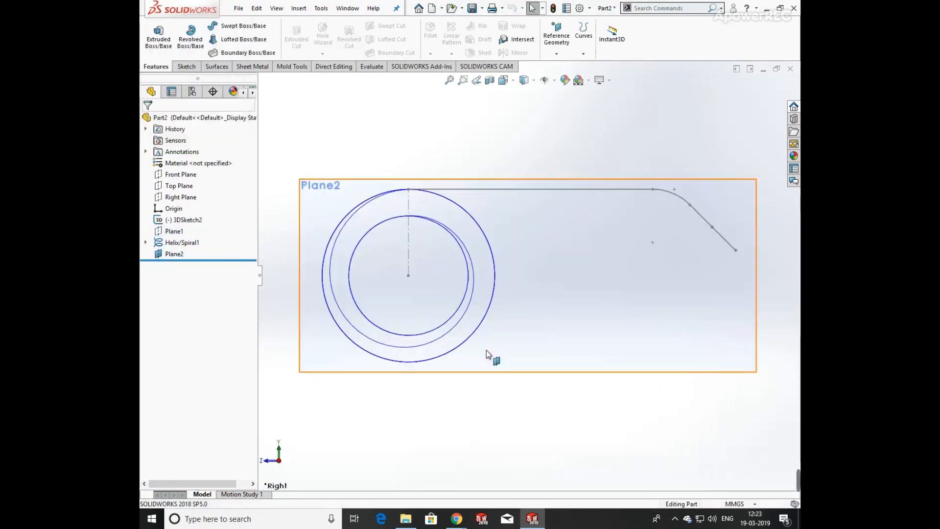
left_click(186, 66)
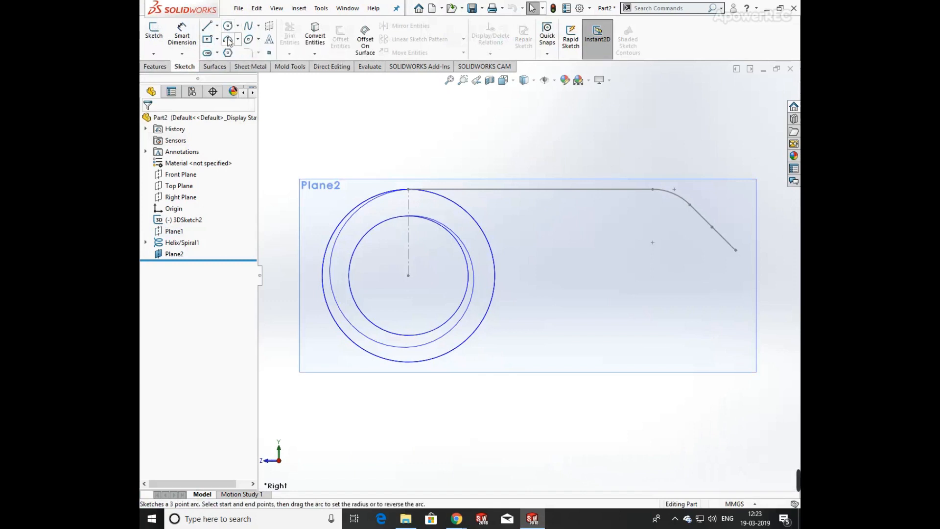
left_click(227, 27)
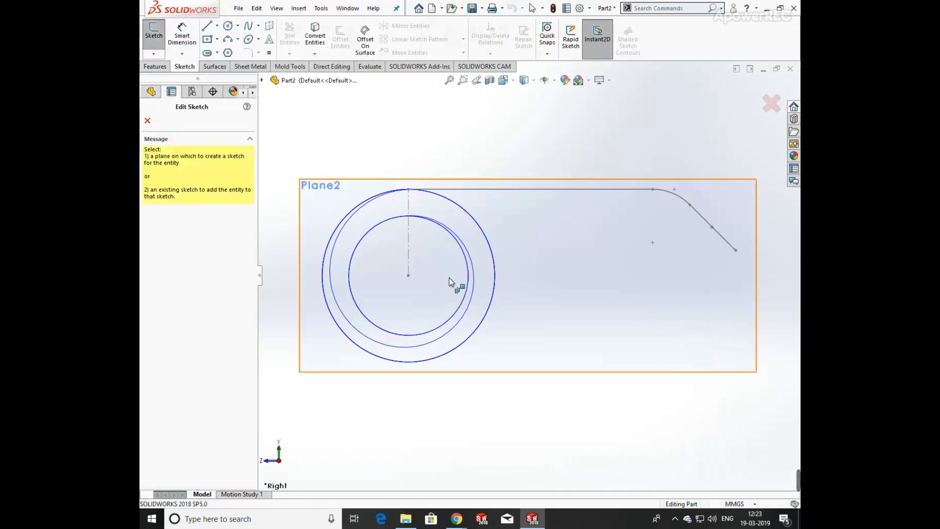
left_click(578, 251)
left_click(408, 275)
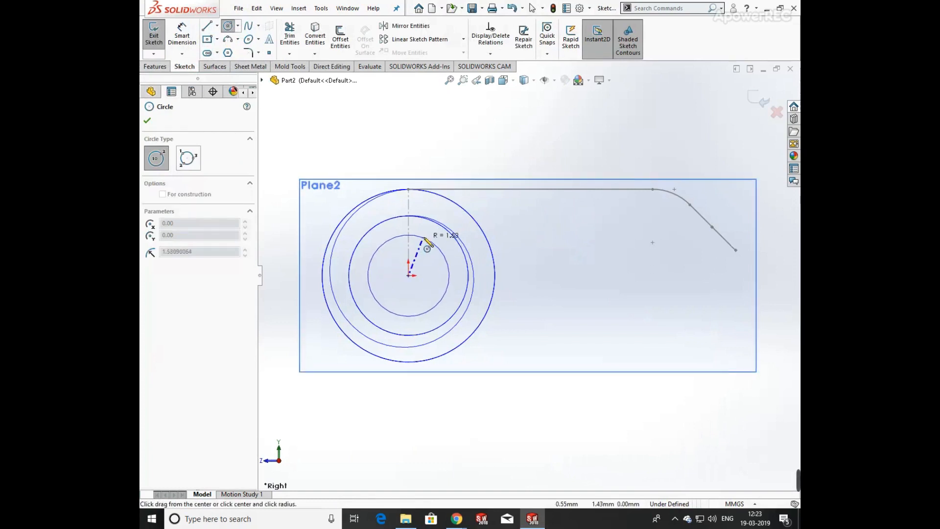
left_click(435, 234)
Dimension the circle's diameter as 4.5 mm.
left_click(182, 35)
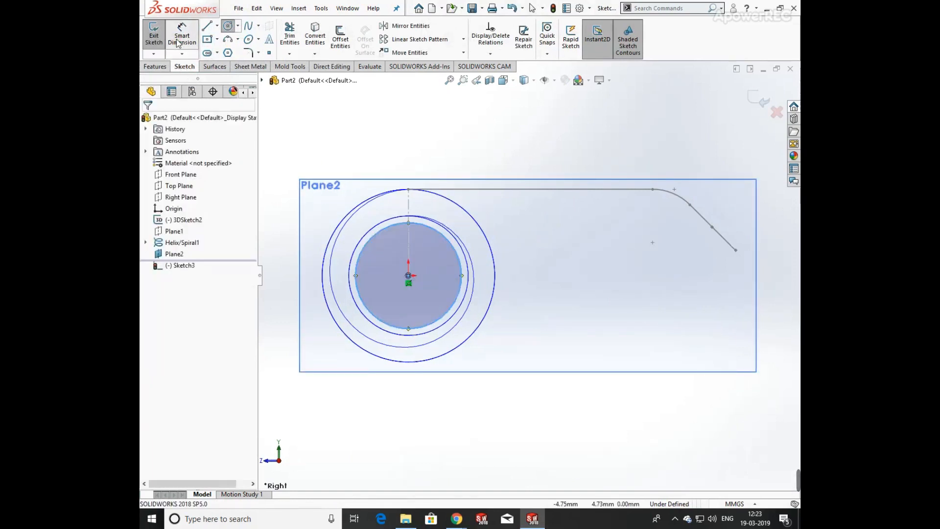
left_click(460, 263)
left_click(535, 277)
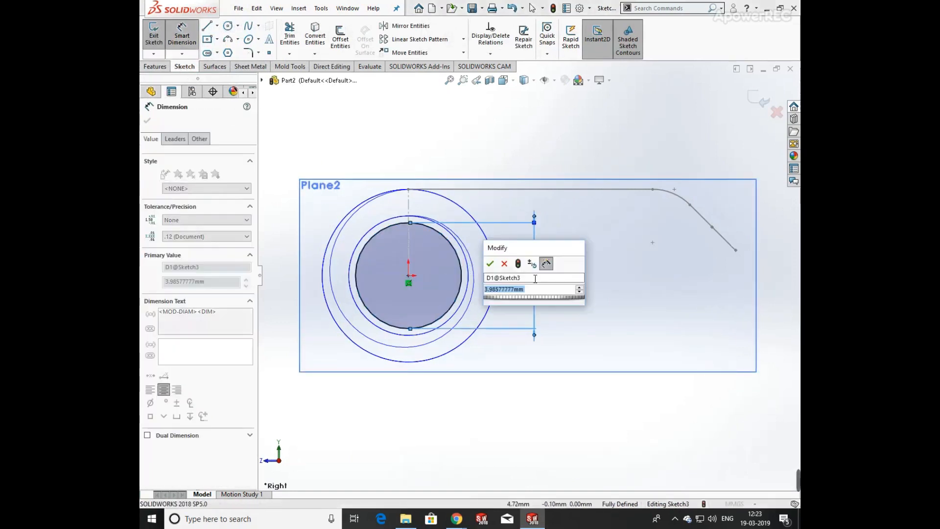
type("4.5")
key("Return")
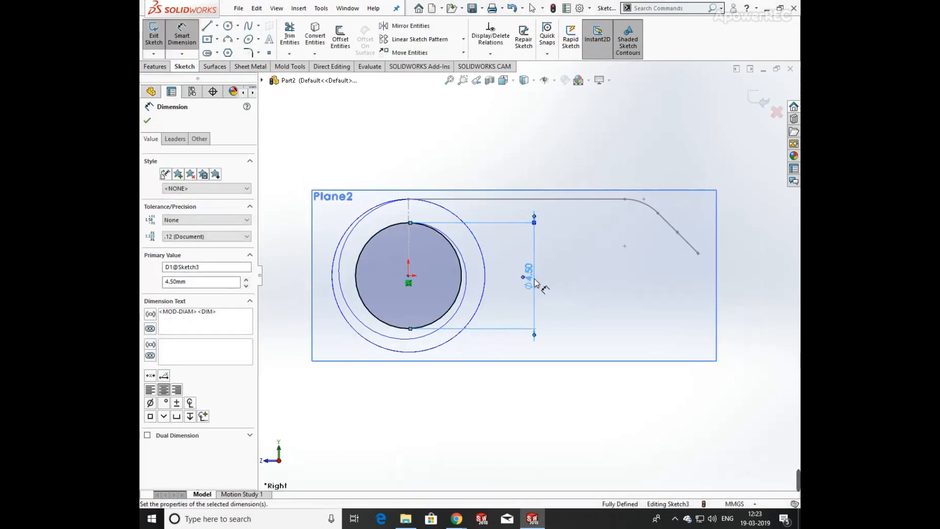
key("Escape")
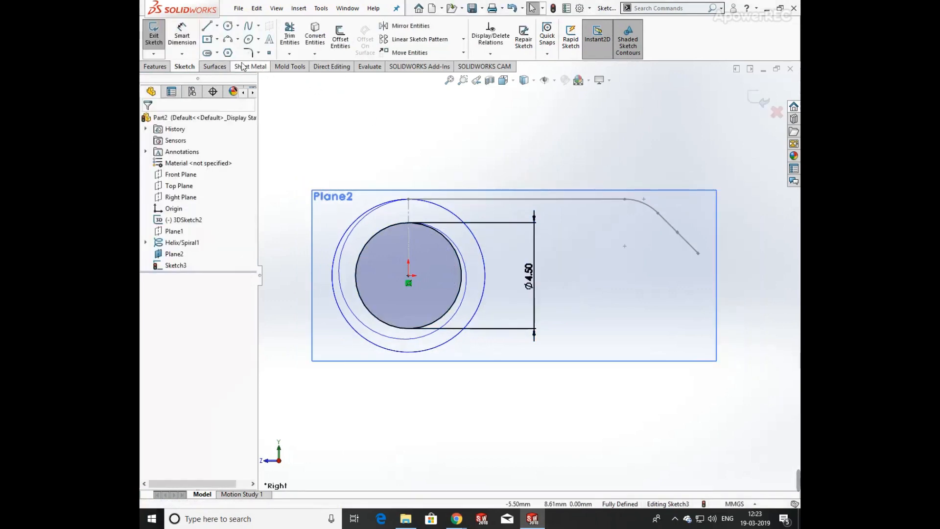
Draw a vertical construction line through the circle's centre from its top to its bottom point.
left_click(217, 26)
left_click(220, 54)
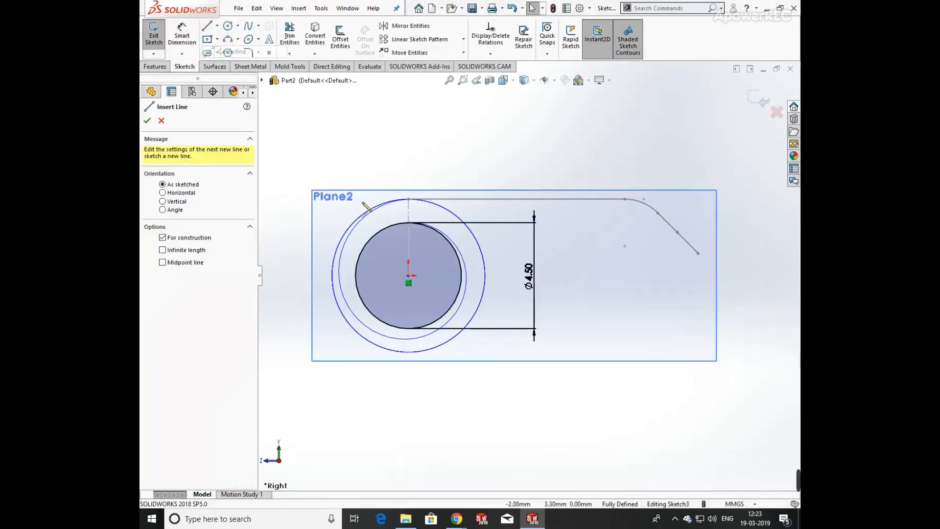
left_click(409, 223)
left_click(409, 328)
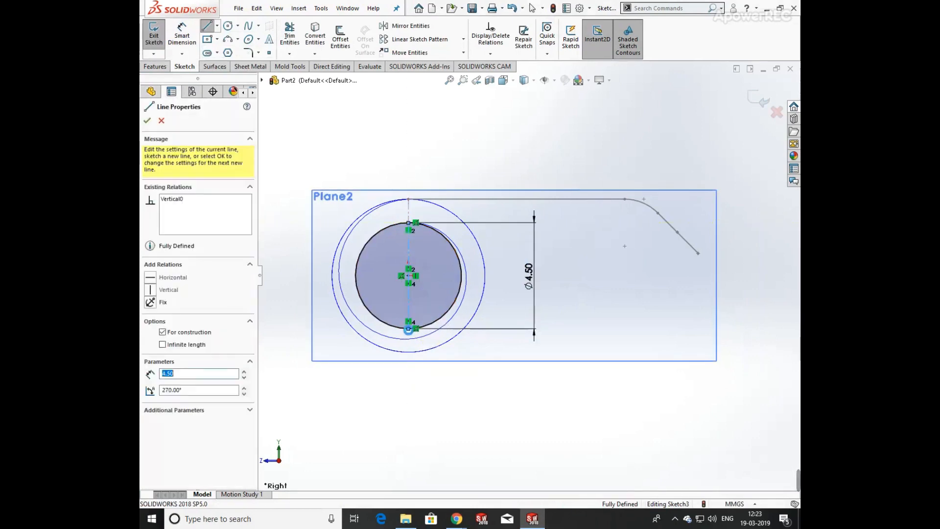
key("Escape")
Trim away the circle's left half to leave a semicircle and exit the sketch.
left_click(289, 35)
left_click_drag(393, 218, 391, 311)
key("Escape")
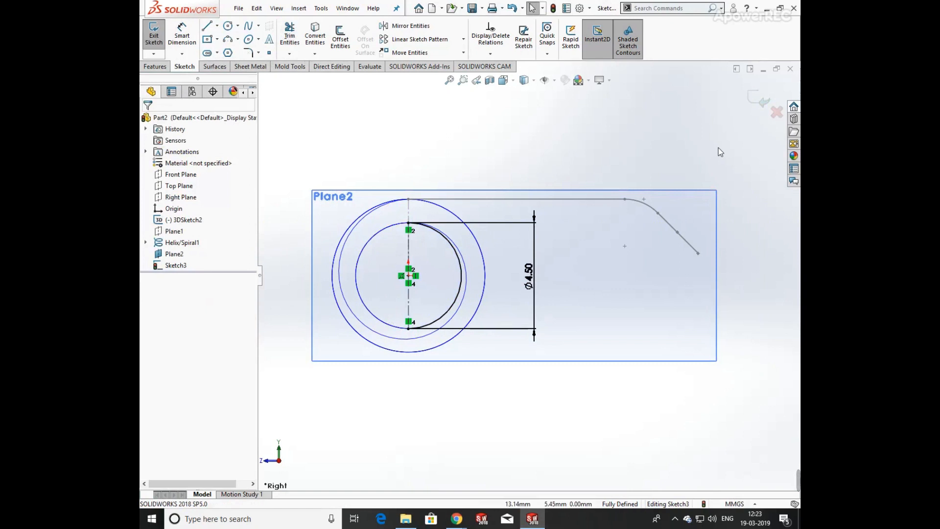
left_click(752, 104)
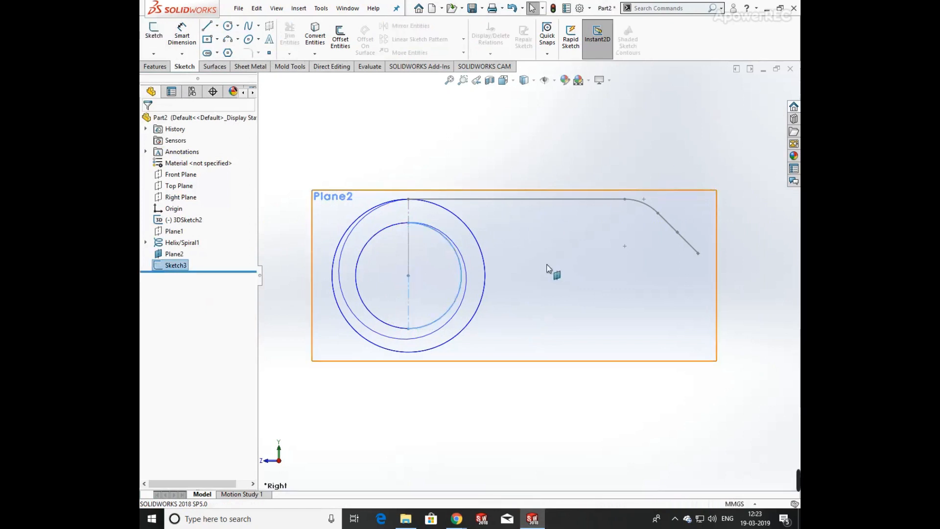
Hide Plane2.
left_click(603, 277)
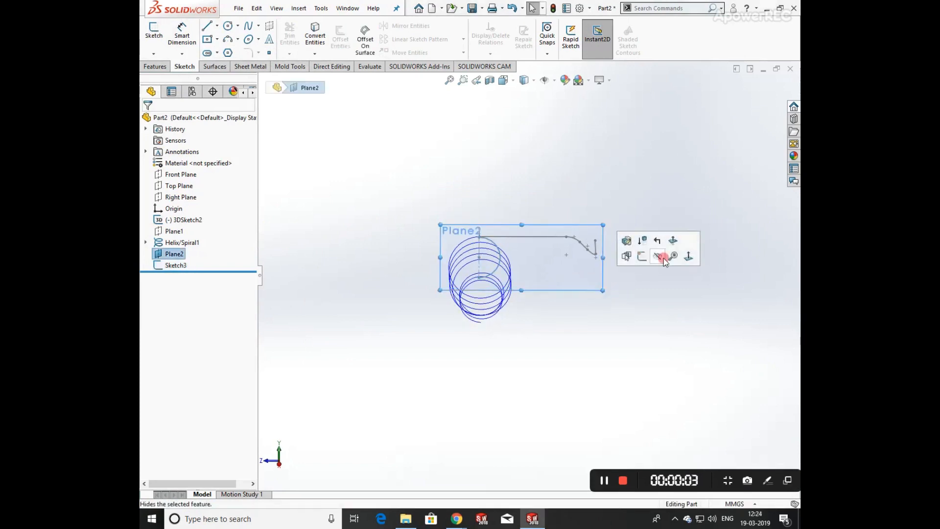
left_click(657, 256)
Create a reference plane through the helix's start point, perpendicular to the helix edge.
middle_click_drag(555, 323, 496, 316)
scroll(425, 326, "down", 4)
scroll(495, 316, "up", 6)
scroll(591, 309, "down", 4)
scroll(686, 337, "down", 5)
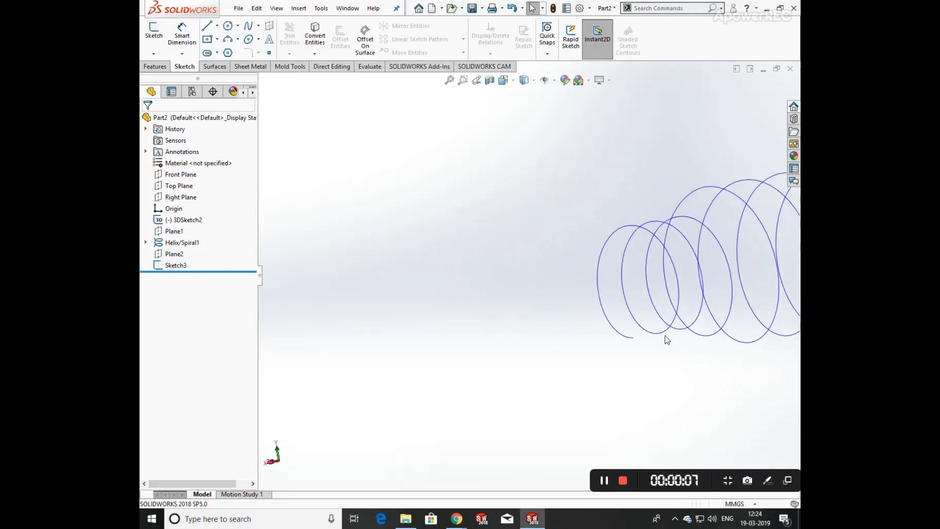
scroll(680, 357, "up", 5)
scroll(598, 368, "down", 3)
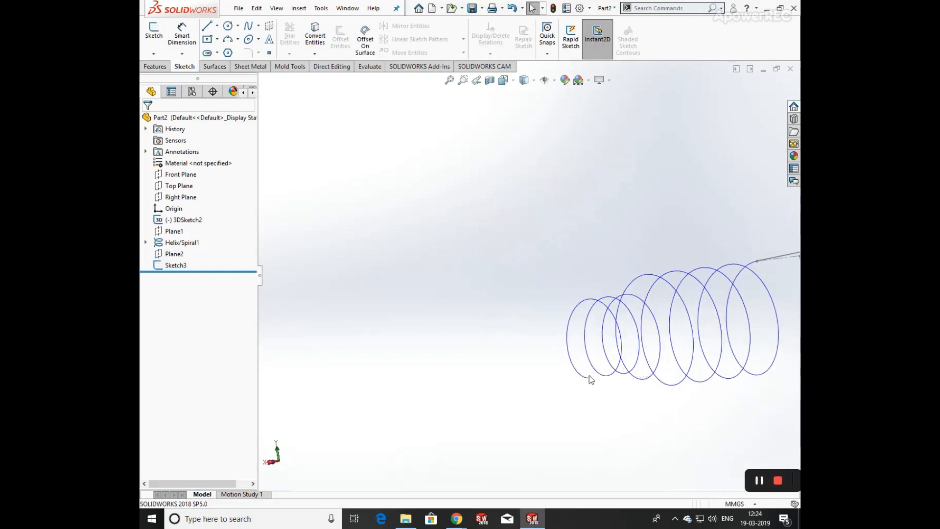
left_click(590, 377)
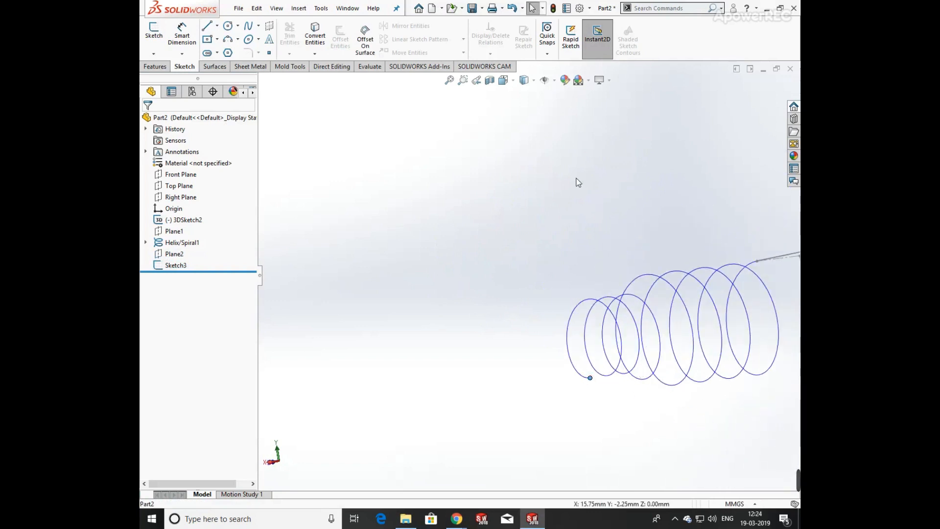
left_click(156, 66)
left_click(556, 51)
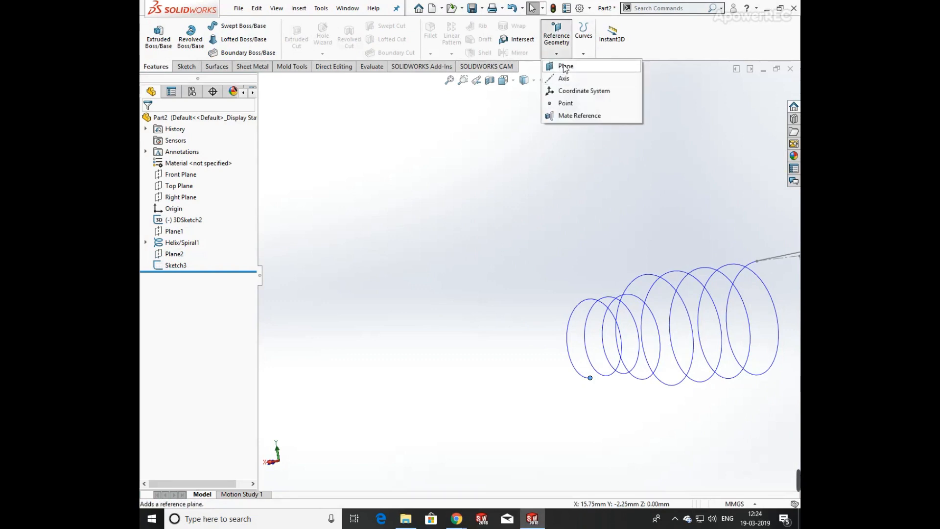
left_click(565, 65)
left_click(573, 368)
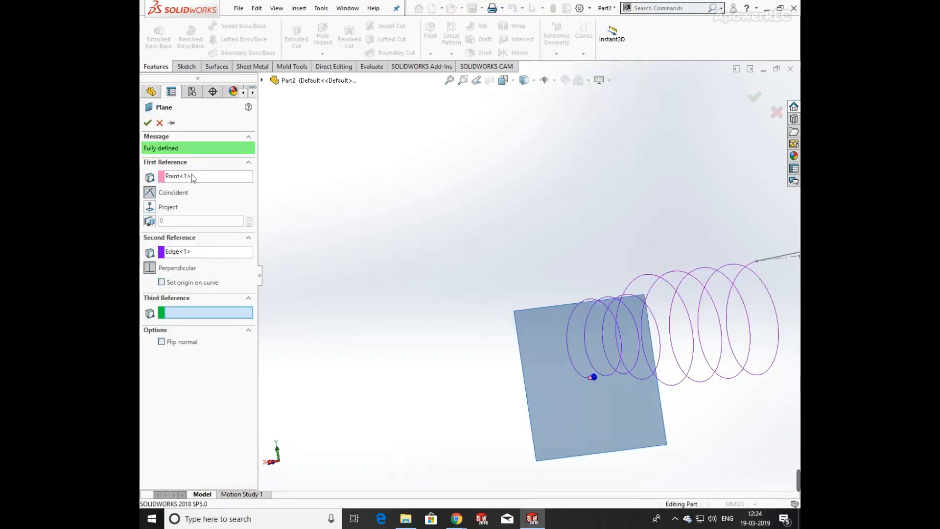
left_click(147, 123)
Start a sketch on Plane3 and draw a line up from the helix end point, a tangent arc and a line back down.
middle_click_drag(646, 384, 581, 345)
key("space")
left_click(440, 342)
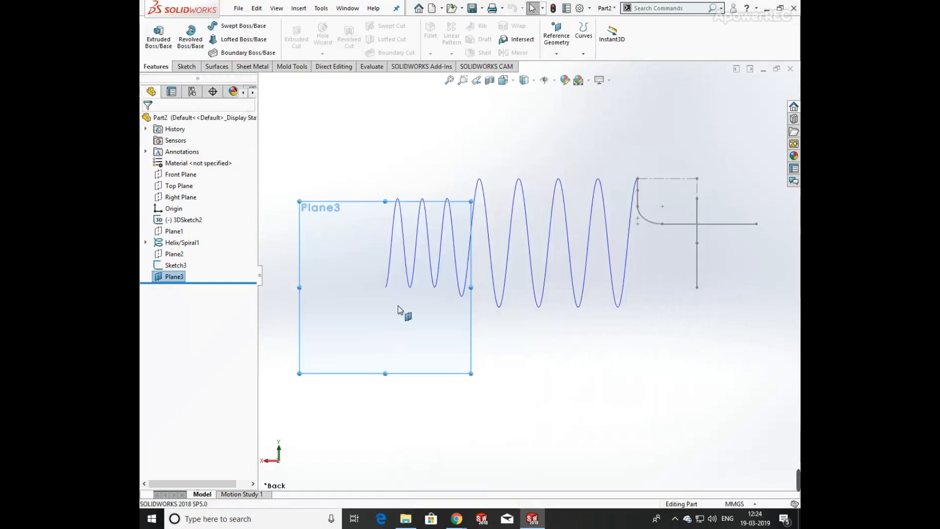
left_click(186, 67)
left_click(207, 26)
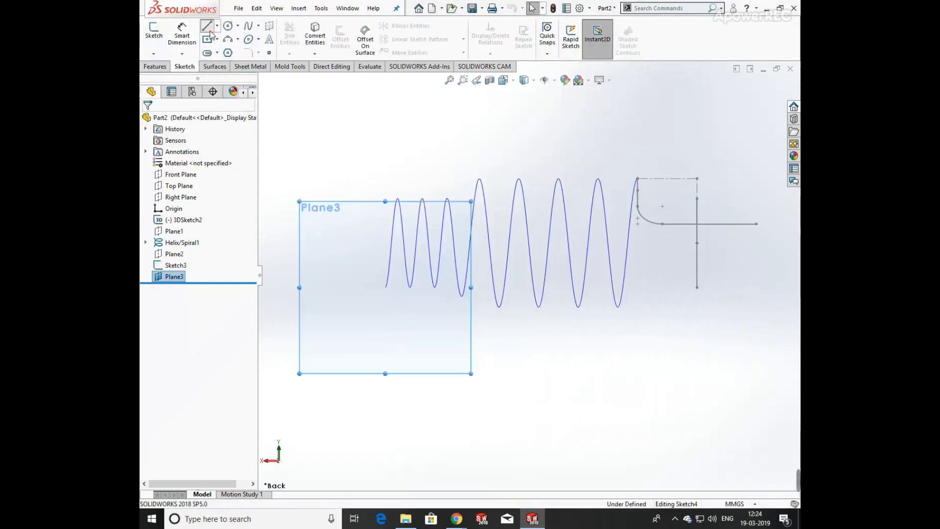
scroll(558, 264, "up", 3)
mouse_move(665, 248)
middle_mouse_down()
mouse_move(594, 292)
mouse_move(506, 292)
mouse_move(342, 327)
mouse_move(409, 299)
mouse_move(356, 308)
mouse_move(384, 269)
mouse_move(430, 307)
middle_mouse_up()
key("space")
left_click(413, 345)
scroll(394, 292, "down", 3)
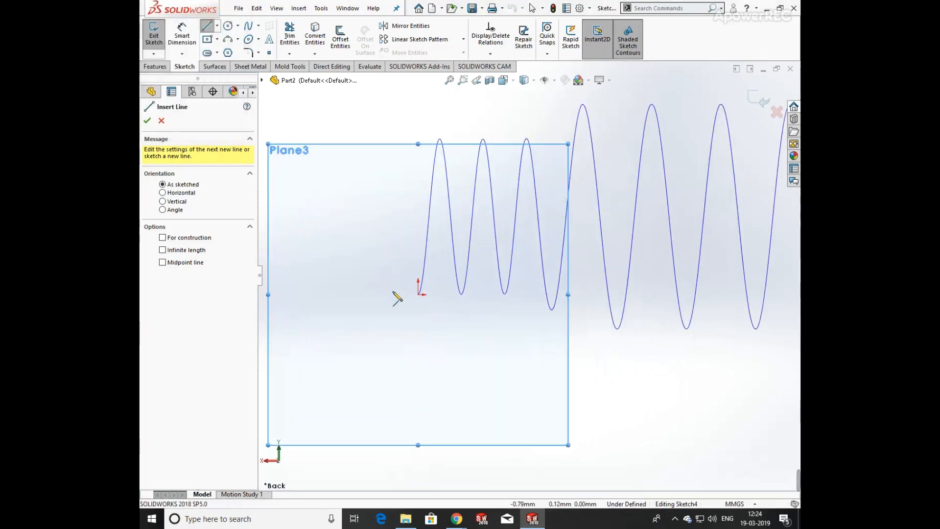
left_click(419, 294)
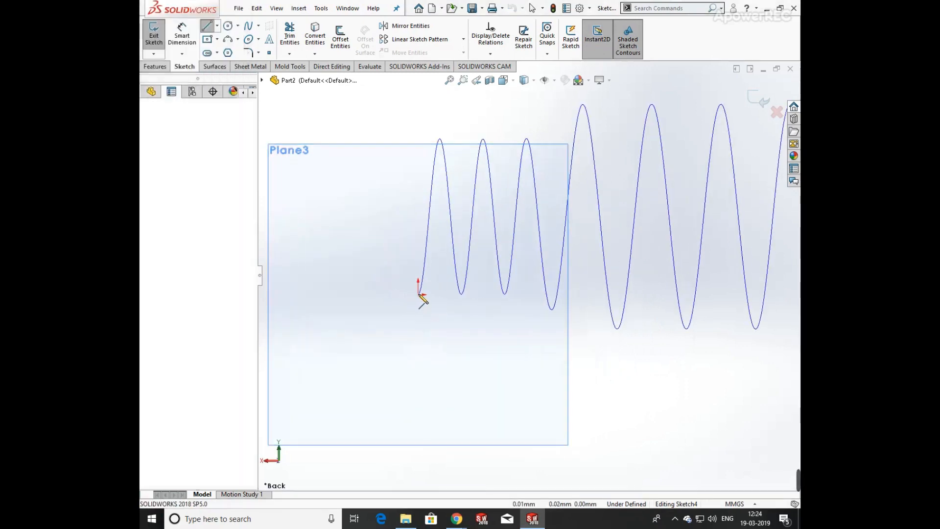
left_click(414, 248)
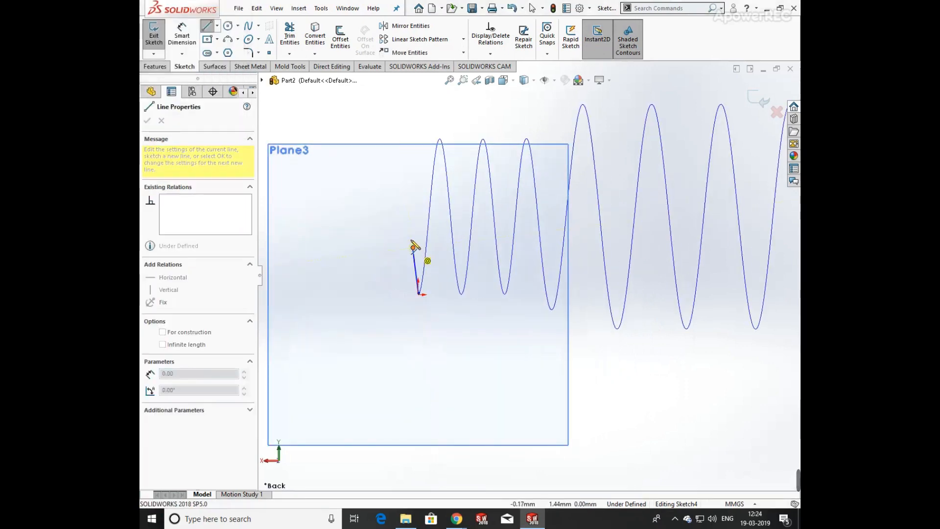
left_click(372, 248)
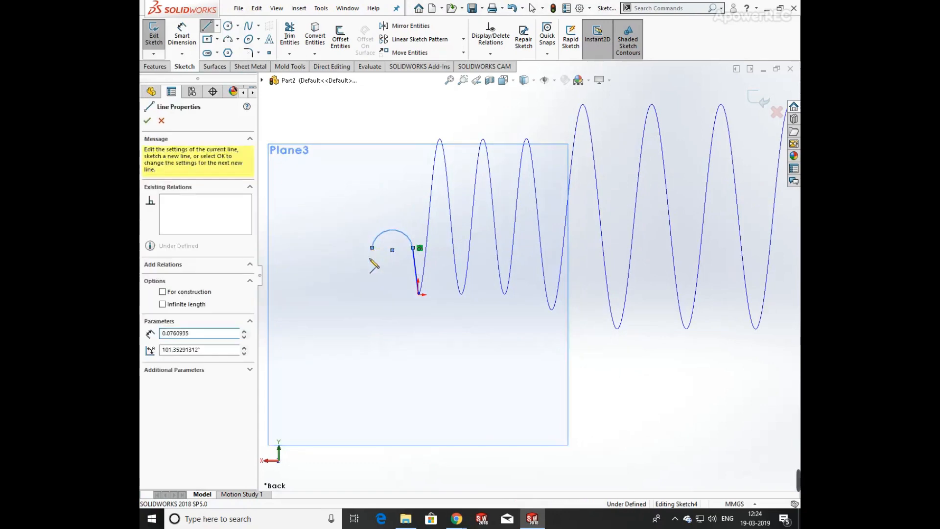
key("Escape")
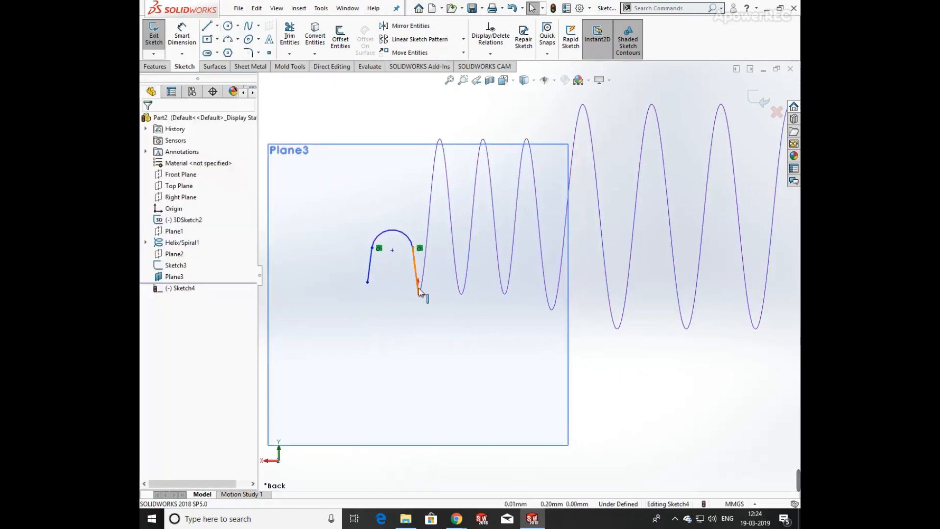
Add a Pierce relation between the right line's bottom endpoint and the helix.
left_click(419, 290)
left_click(419, 295)
left_click(421, 288, "ctrl")
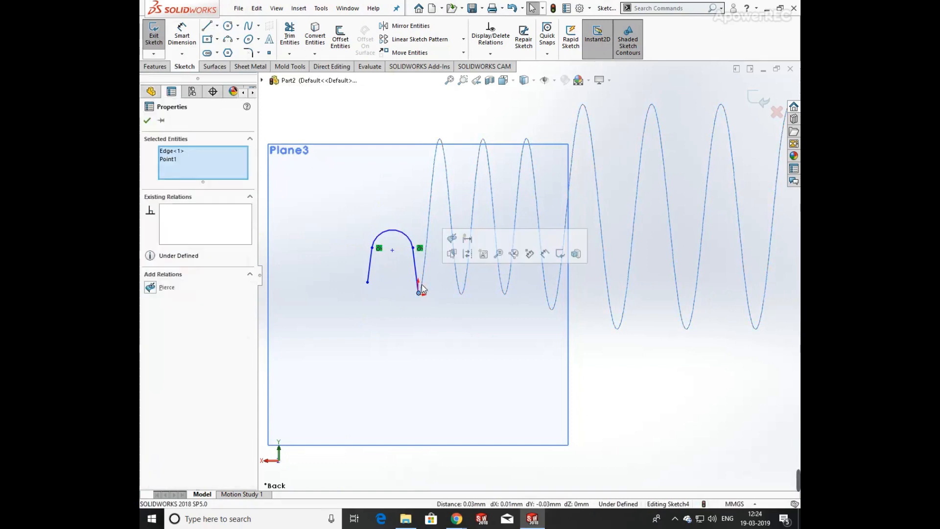
left_click(426, 239)
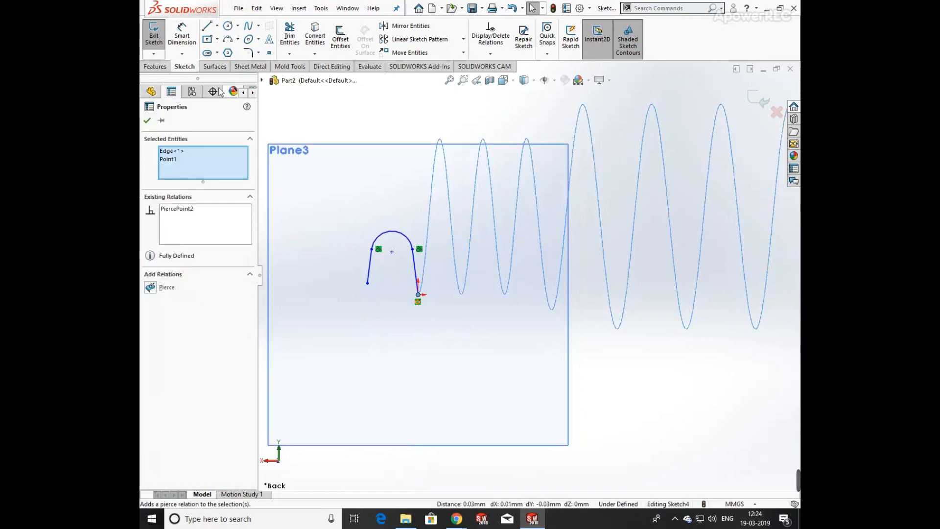
Dimension the arc's radius as 1.75 mm.
left_click(181, 42)
left_click(392, 233)
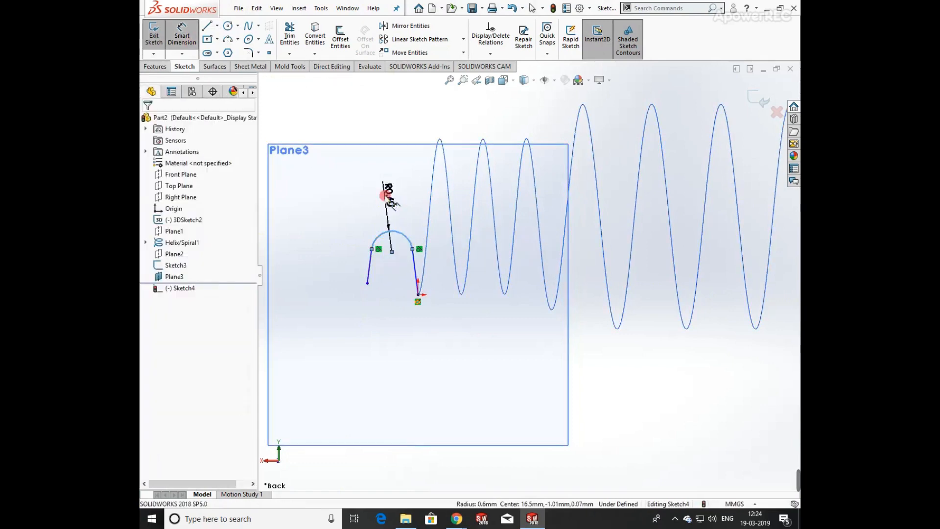
left_click(385, 196)
type("1.75")
key("Return")
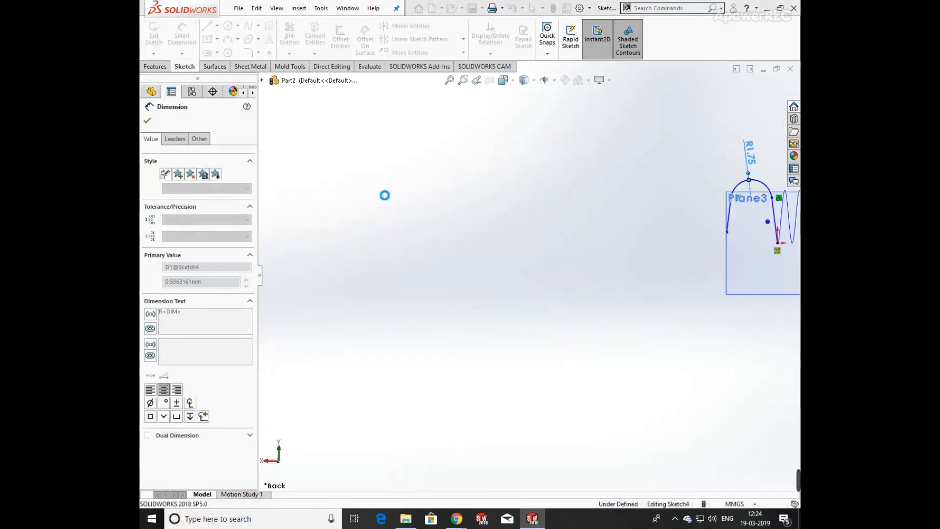
Dimension the angle between the two side lines as 15°.
scroll(793, 213, "up", 4)
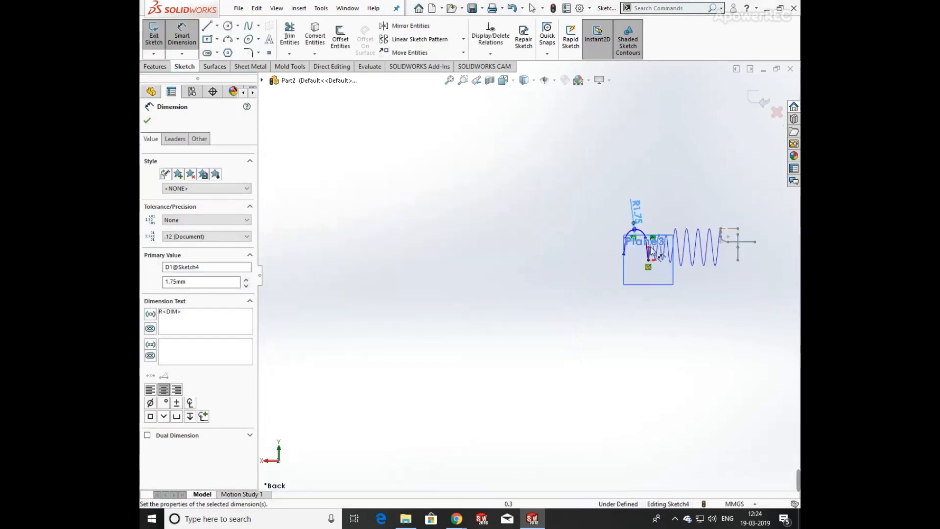
scroll(660, 250, "down", 10)
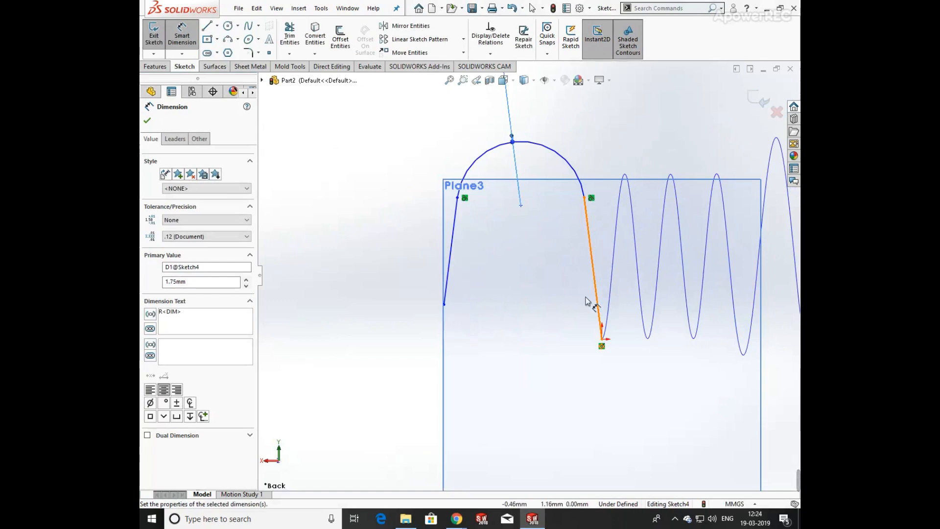
left_click(448, 257)
left_click(597, 277)
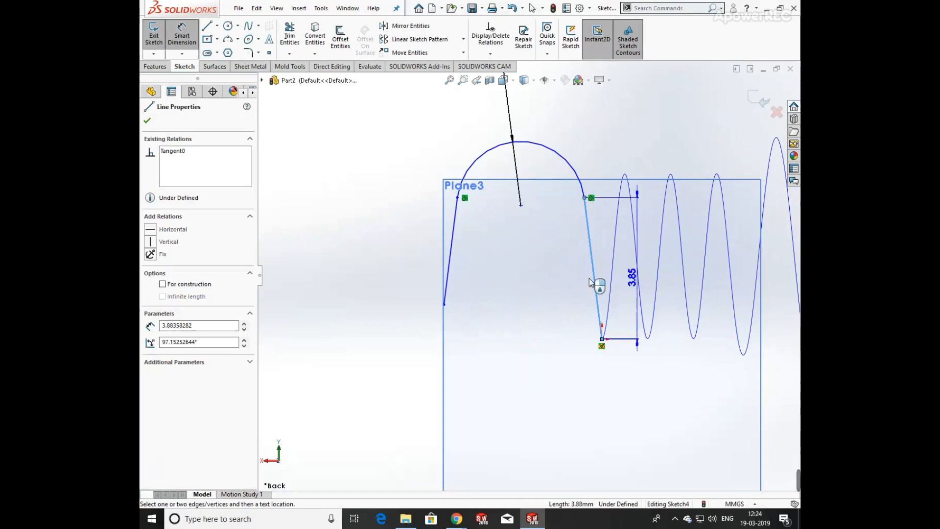
left_click(450, 259)
left_click(503, 292)
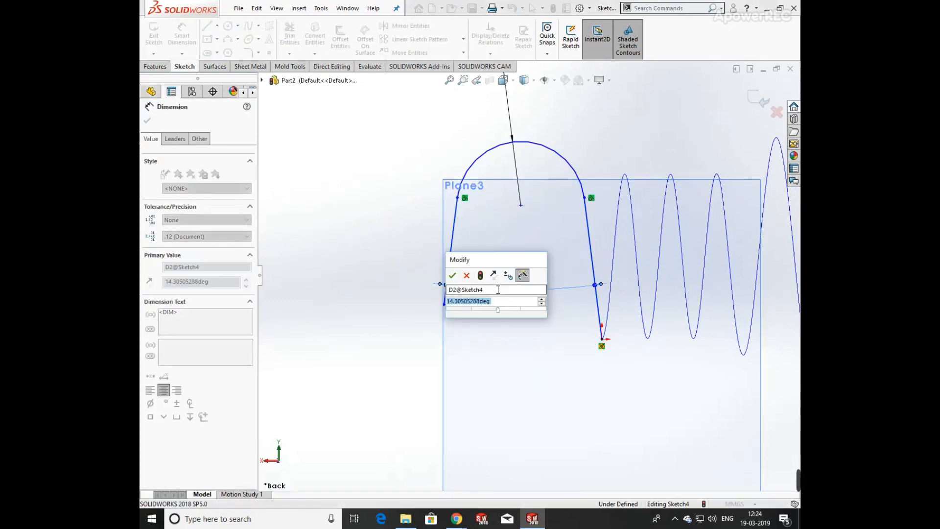
type("15")
key("Return")
key("Escape")
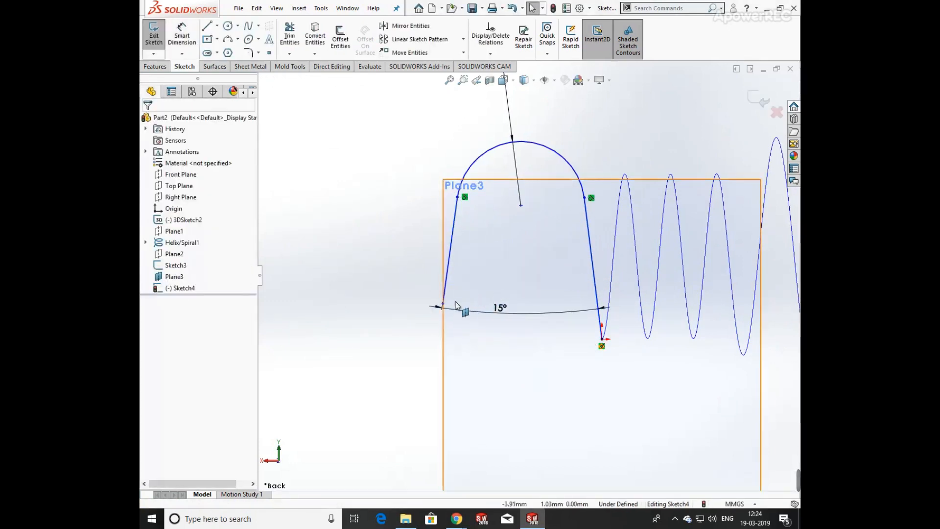
Make the bottom endpoints of the two side lines horizontal.
left_click(443, 305)
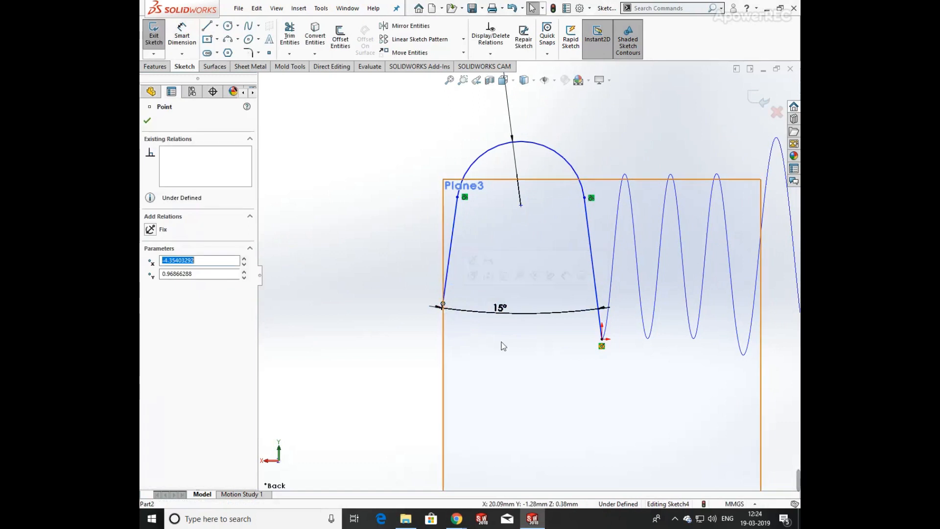
left_click(601, 339, "ctrl")
left_click(633, 297)
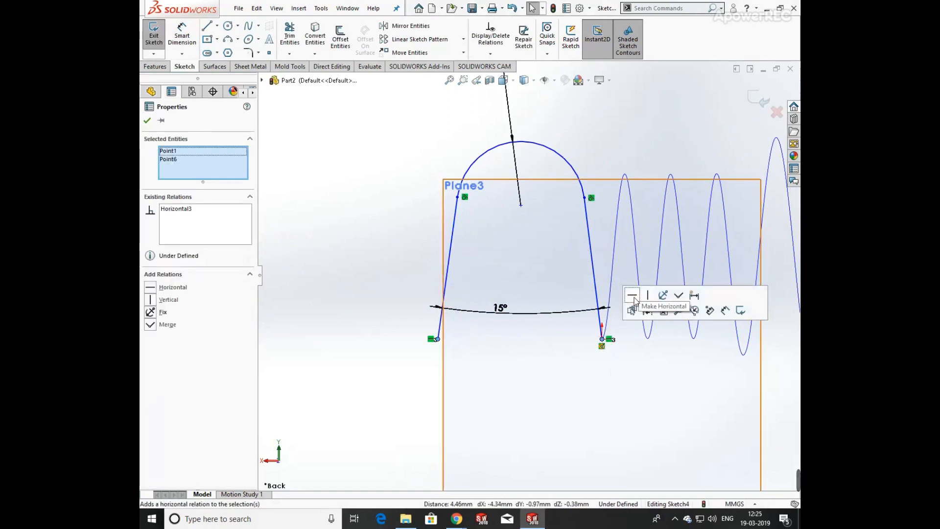
left_click(372, 391)
Dimension the vertical distance from the arc centre to the left line's bottom endpoint as 1.75 mm.
left_click(182, 39)
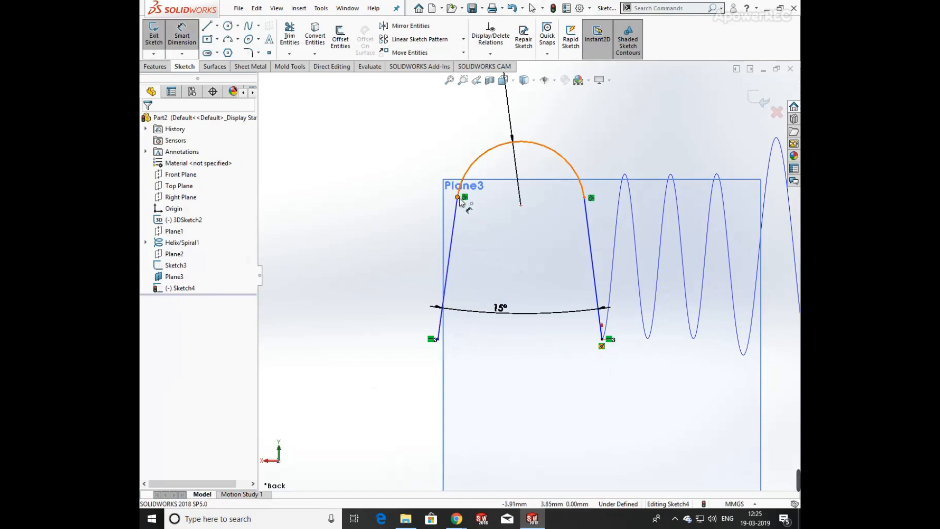
left_click(520, 205)
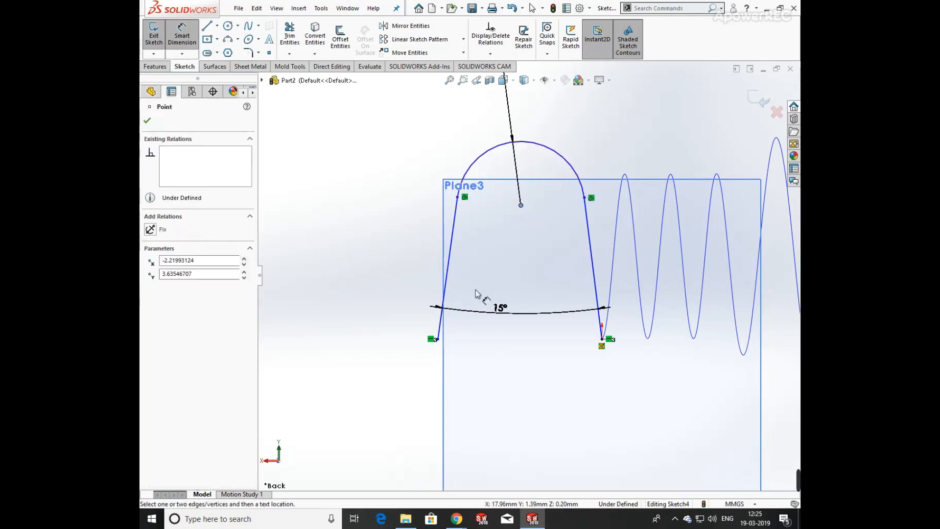
left_click(437, 338)
left_click(364, 278)
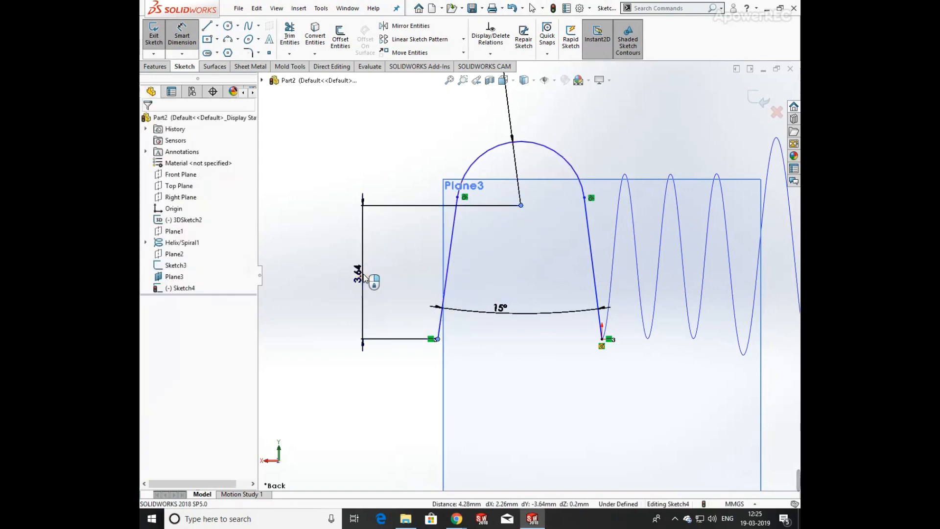
type("1.75")
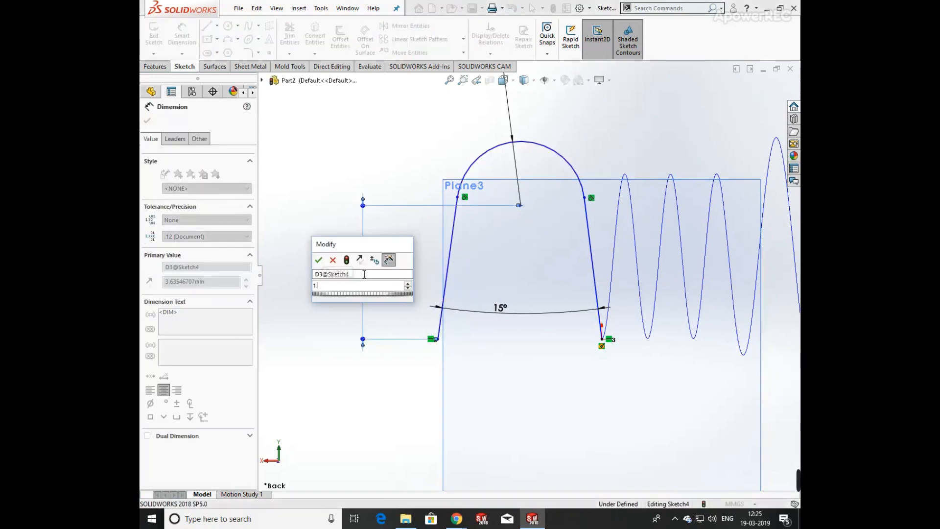
key("Return")
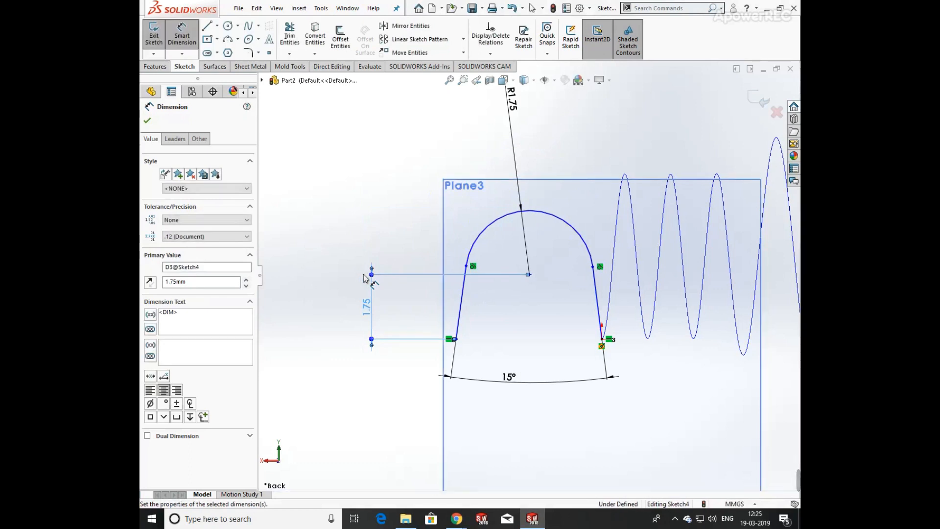
key("Escape")
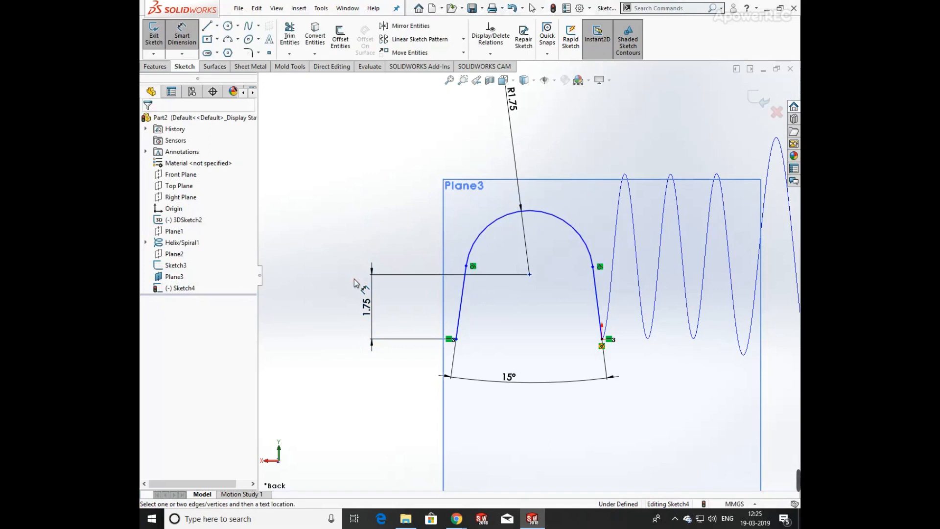
Try to dimension the vertical distance from the right line's bottom endpoint to the arc centre.
left_click(601, 339)
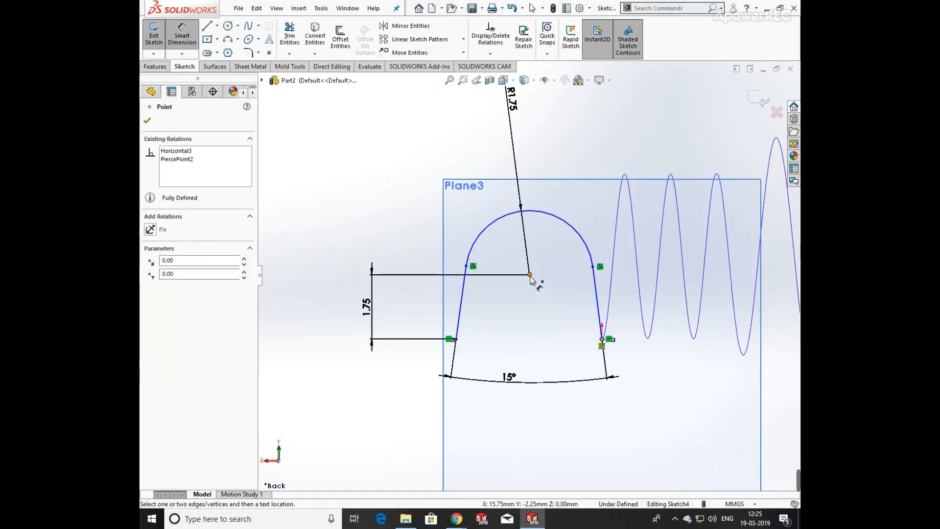
left_click(530, 275)
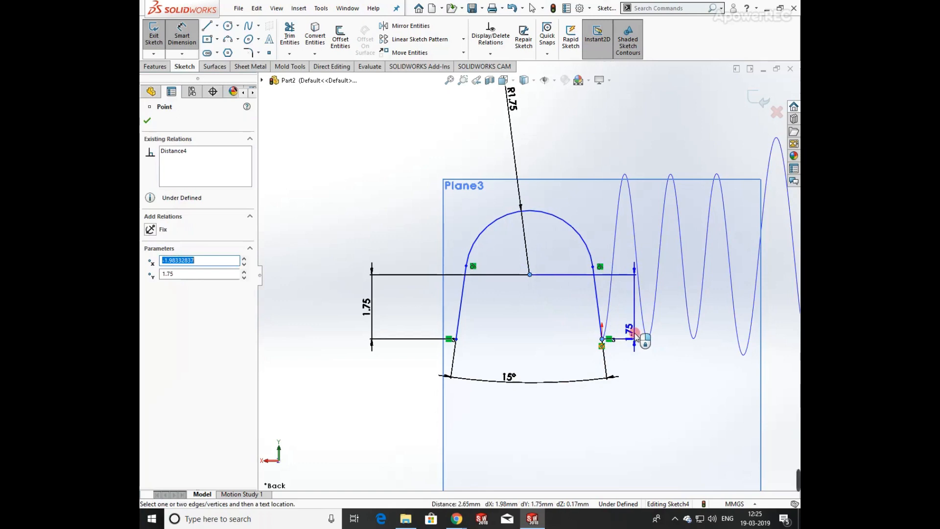
left_click(639, 370)
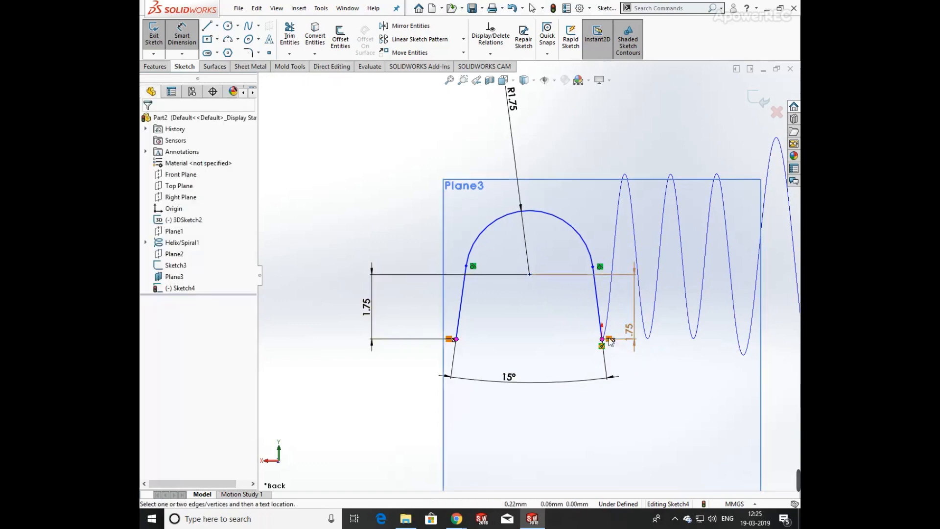
key("Escape")
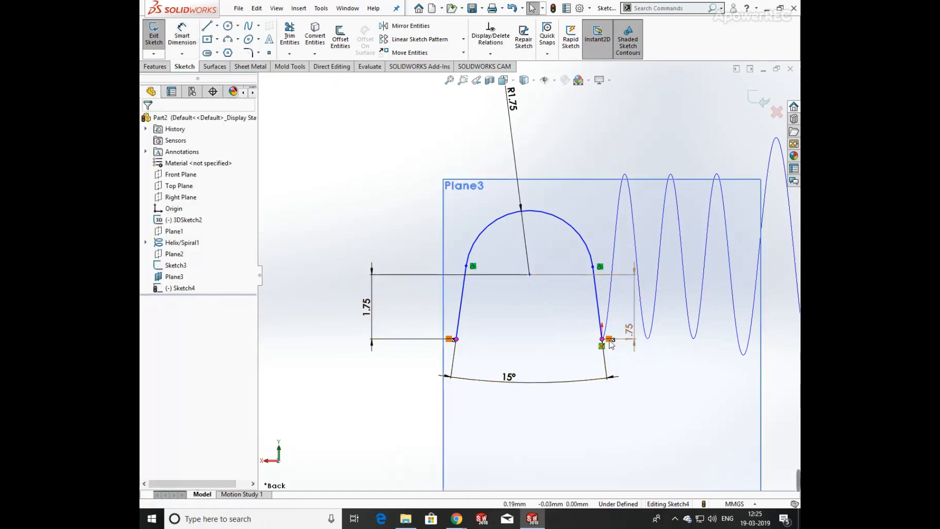
Delete the redundant vertical dimension beside the right line.
right_click(609, 346)
left_click(646, 475)
left_click_drag(633, 339, 640, 365)
key("Delete")
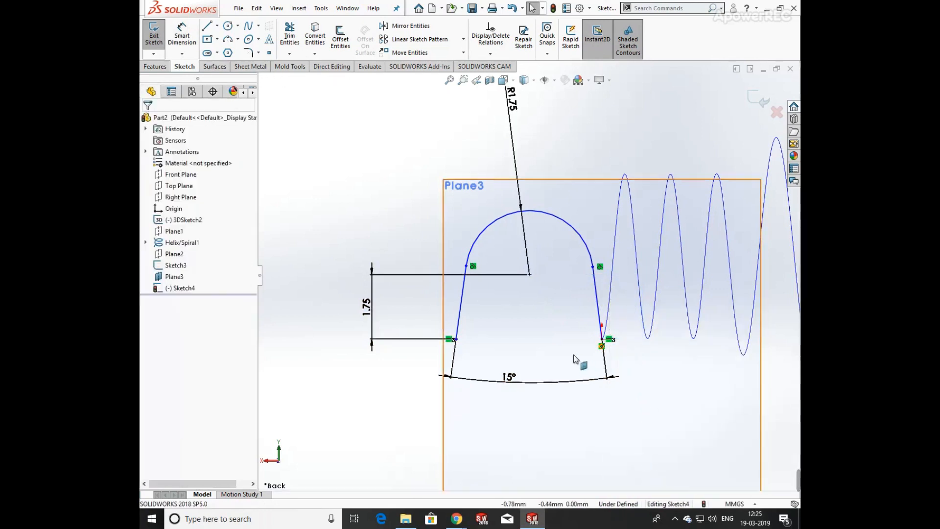
Delete the horizontal relation between the bottom endpoints of the two side lines.
right_click(609, 345)
left_click(641, 474)
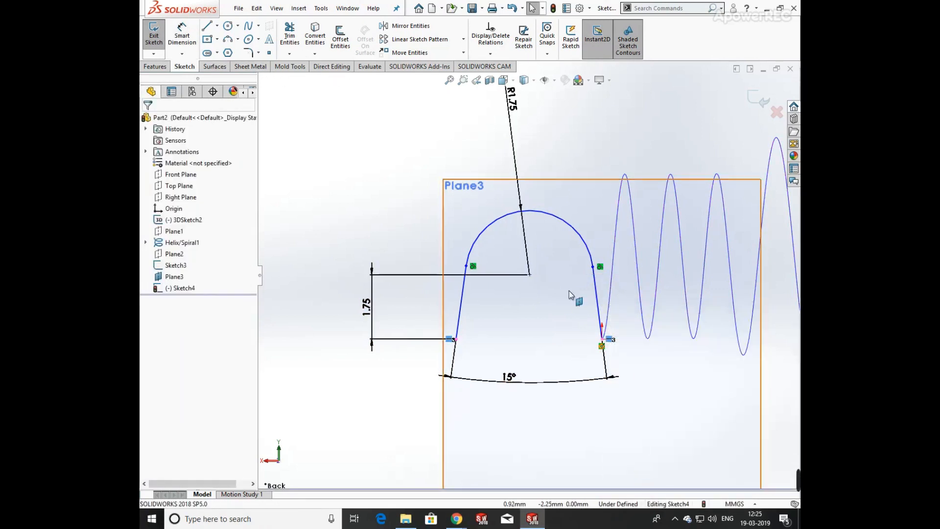
right_click(452, 339)
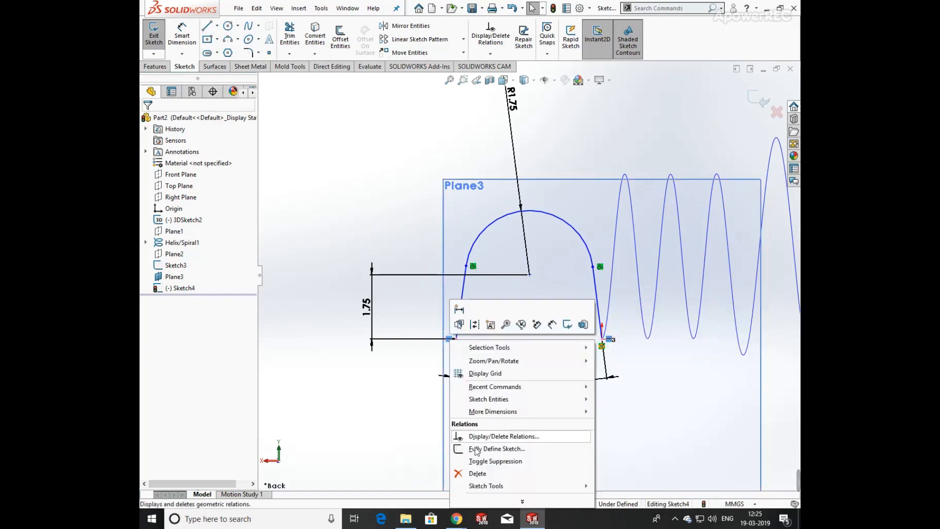
left_click(477, 472)
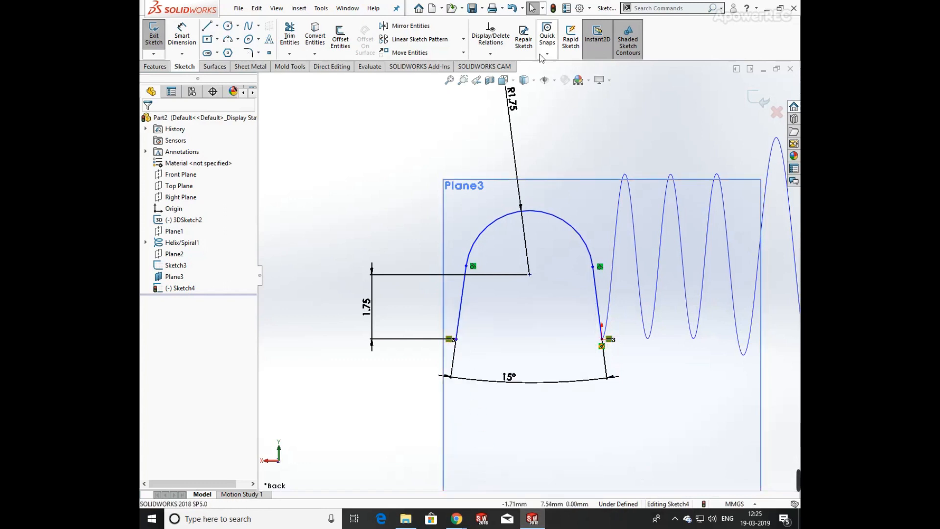
Review the relations in the current sketch using Display/Delete Relations.
left_click(489, 53)
left_click(518, 66)
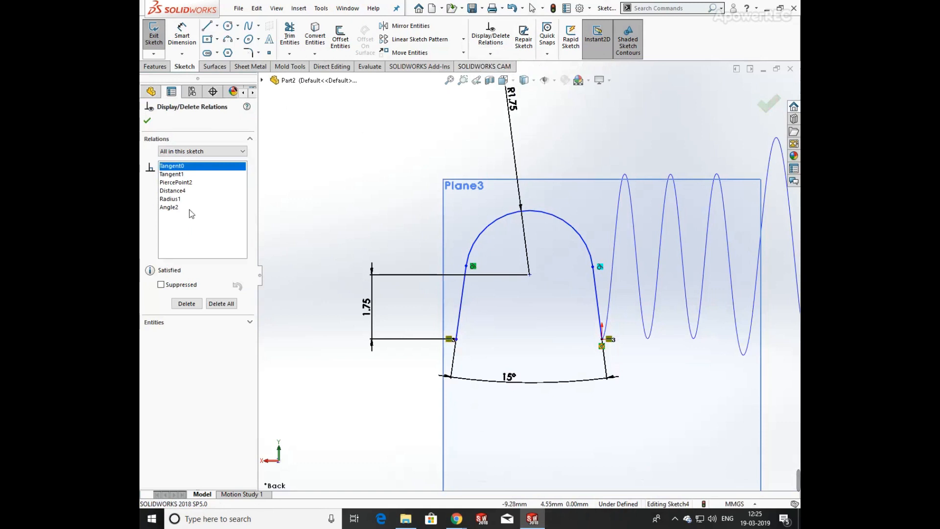
left_click(179, 192)
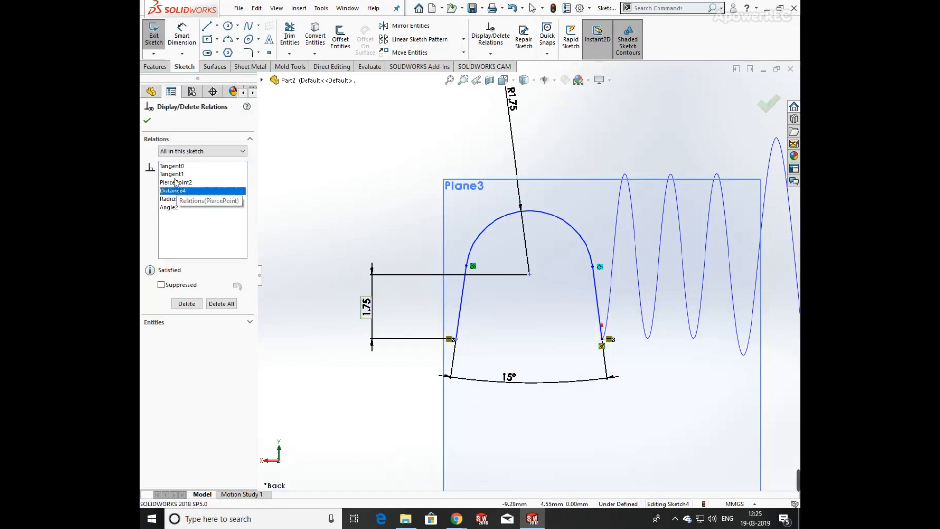
left_click(175, 182)
left_click(175, 199)
left_click(175, 207)
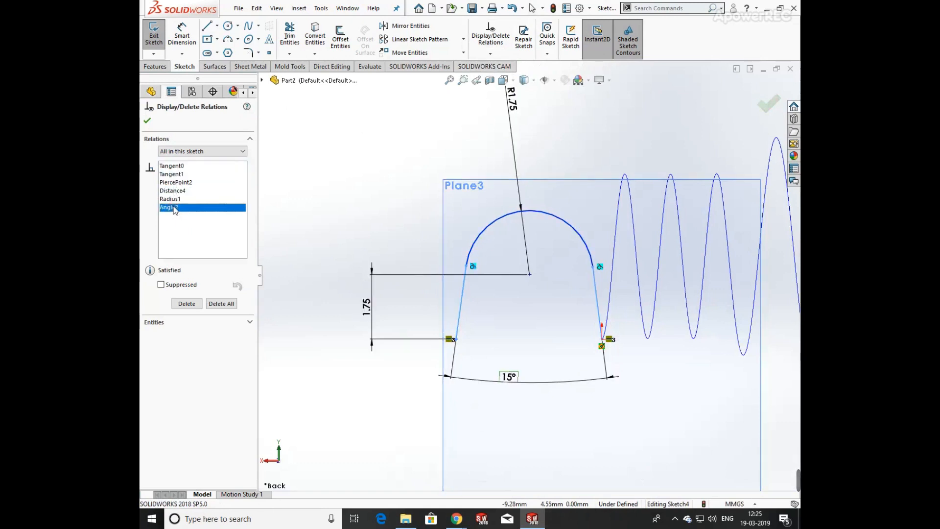
left_click(147, 121)
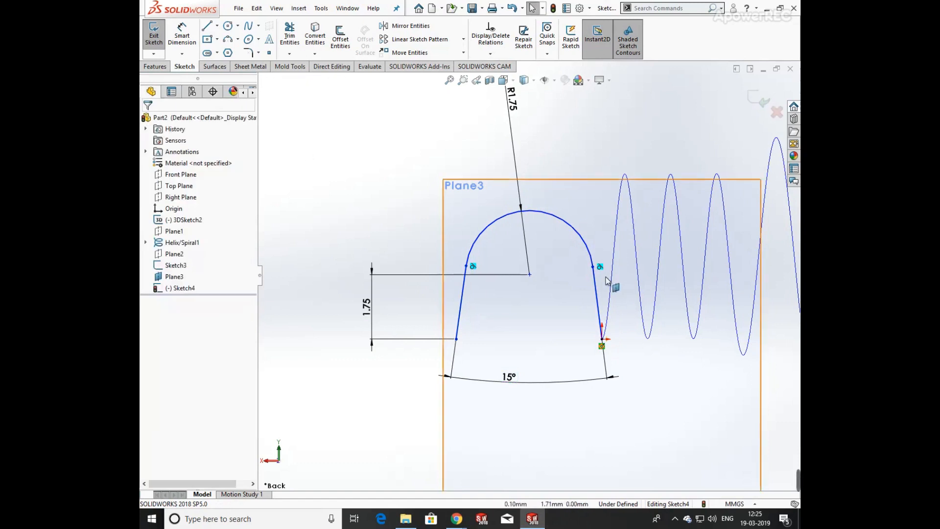
left_click(189, 30)
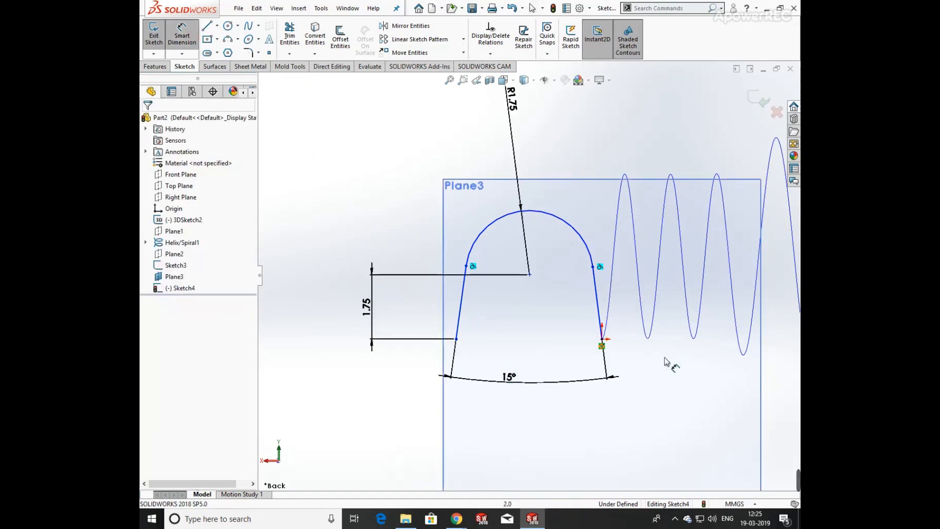
left_click(530, 274)
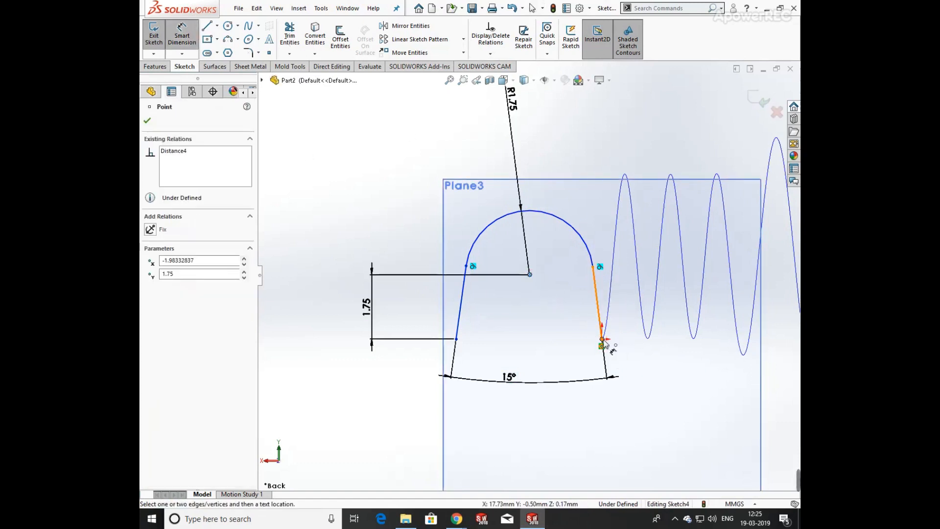
left_click(601, 339)
left_click(634, 344)
key("Return")
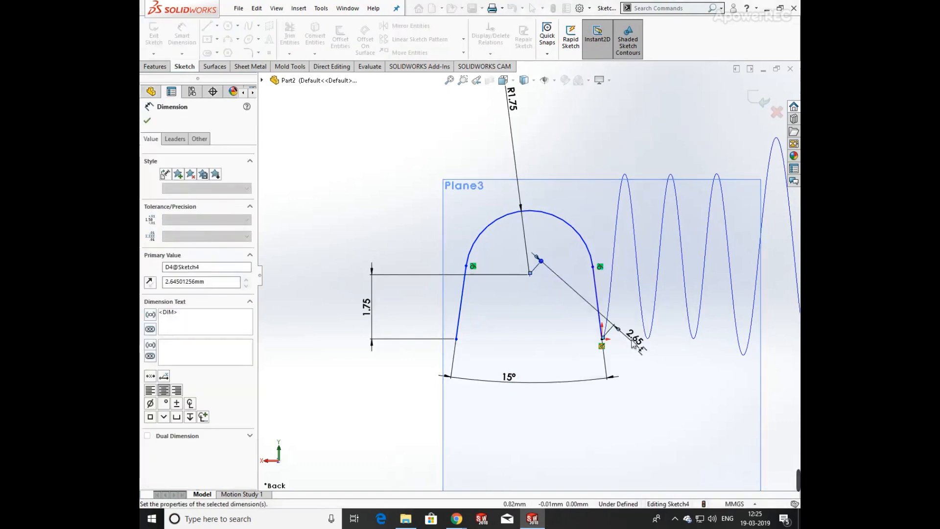
key("Delete")
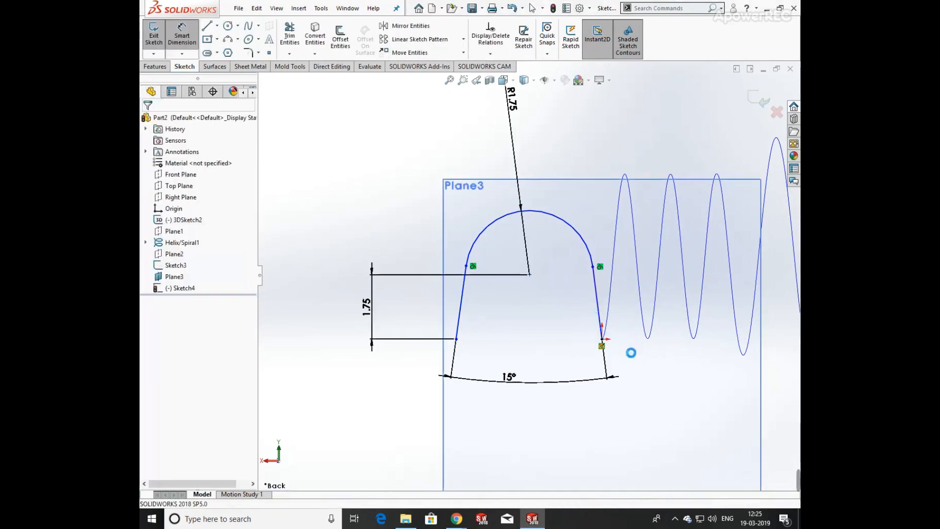
Dimension the vertical distance from the arc centre to the right line's bottom endpoint as 1.25 mm and exit the sketch.
left_click(529, 275)
left_click(602, 339)
left_click(632, 324)
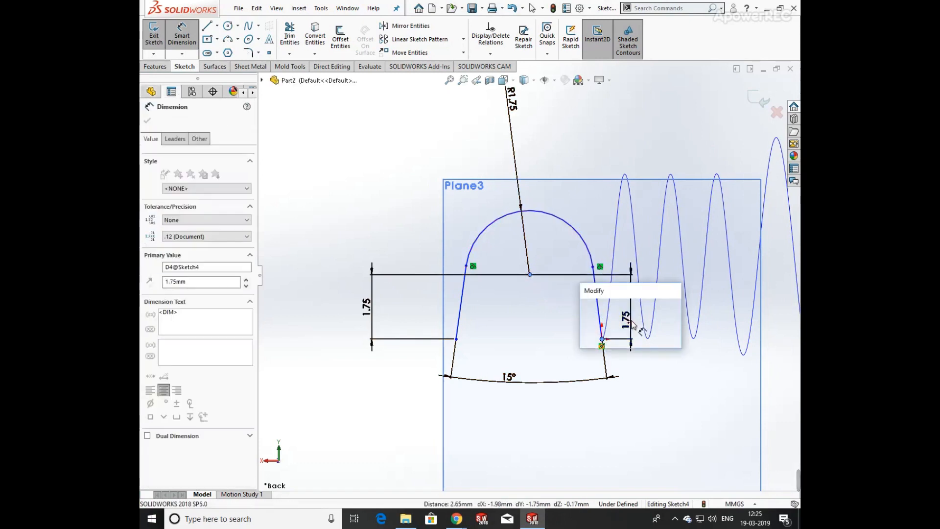
key("Return")
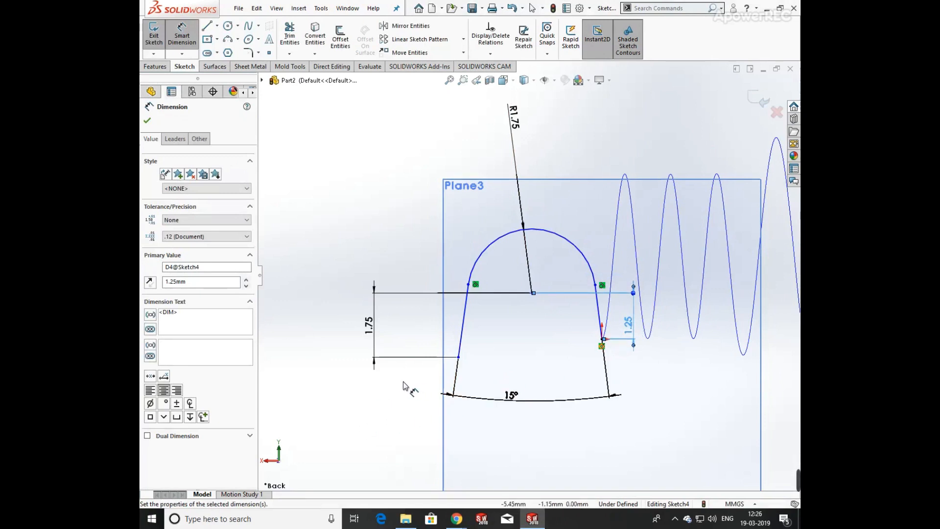
scroll(398, 384, "up", 2)
left_click(766, 99)
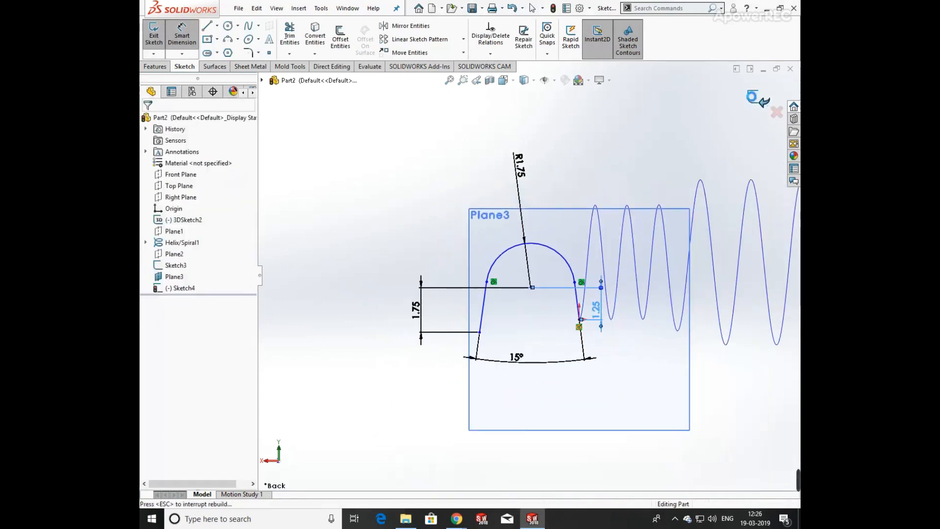
Create a projected curve of Sketch3 onto Sketch4 using the Sketch on sketch projection type.
middle_click_drag(608, 235, 621, 250)
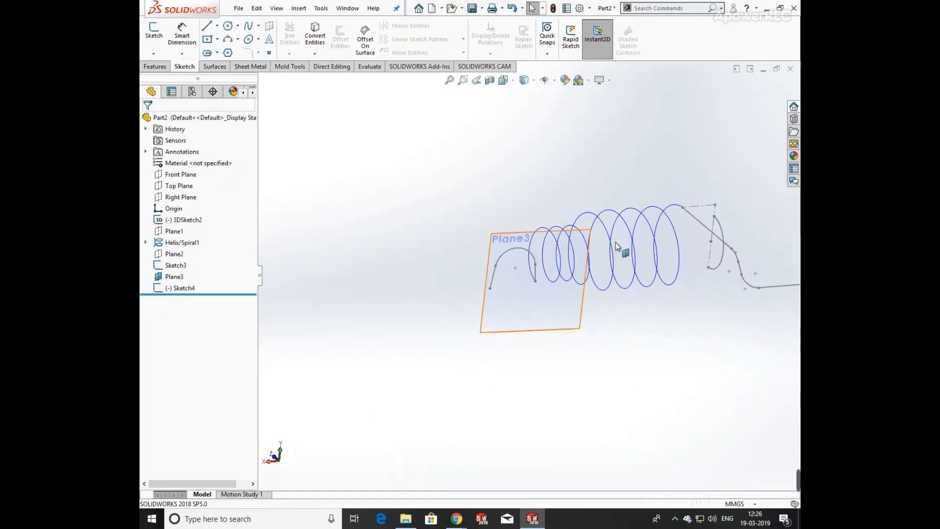
left_click(155, 66)
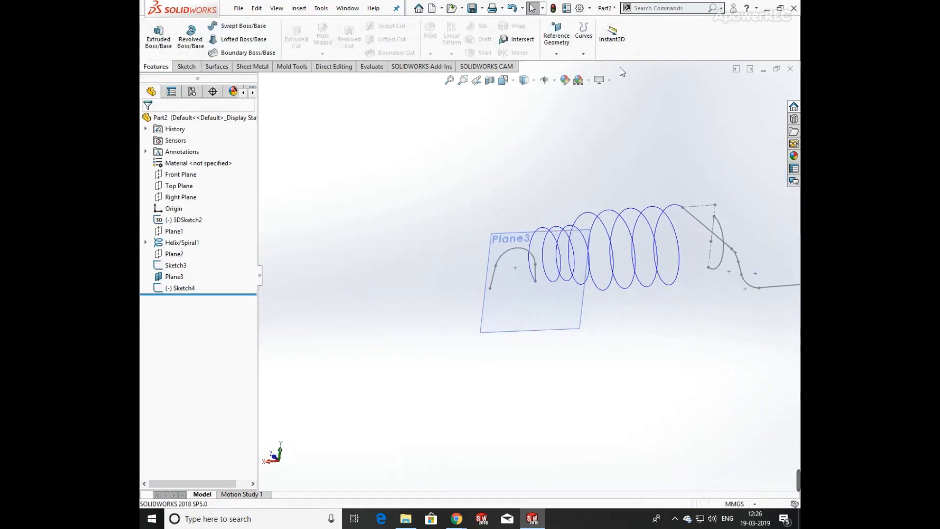
left_click(582, 53)
left_click(595, 63)
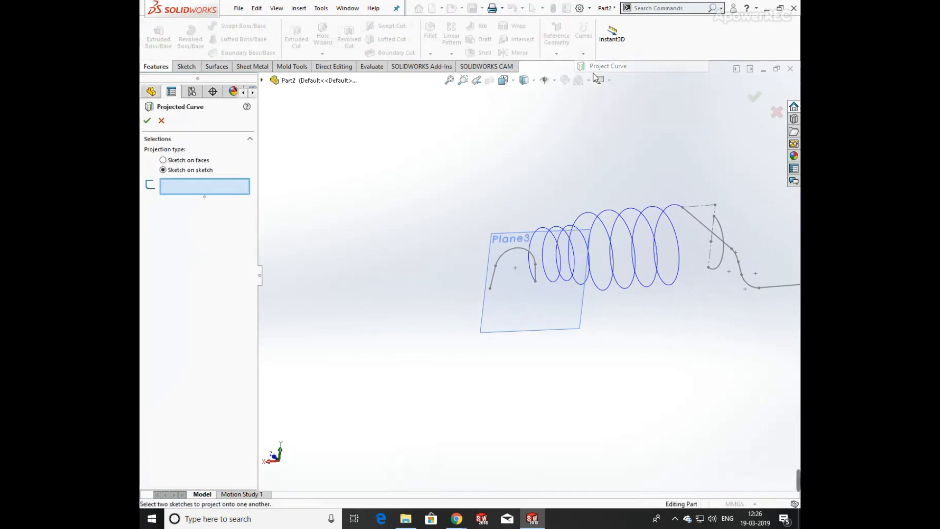
left_click(719, 228)
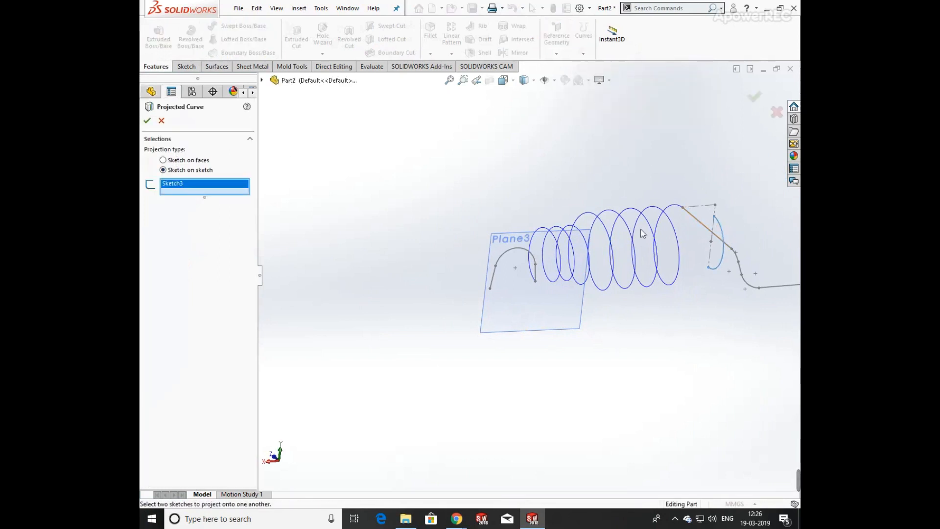
left_click(532, 255)
mouse_move(489, 268)
middle_mouse_down()
mouse_move(524, 264)
mouse_move(485, 229)
middle_mouse_up()
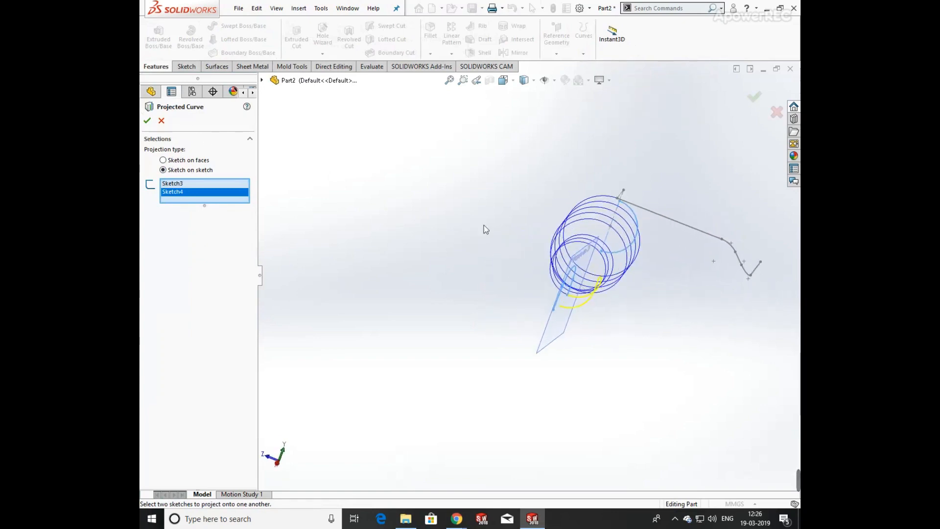
left_click(148, 121)
scroll(665, 307, "down", 5)
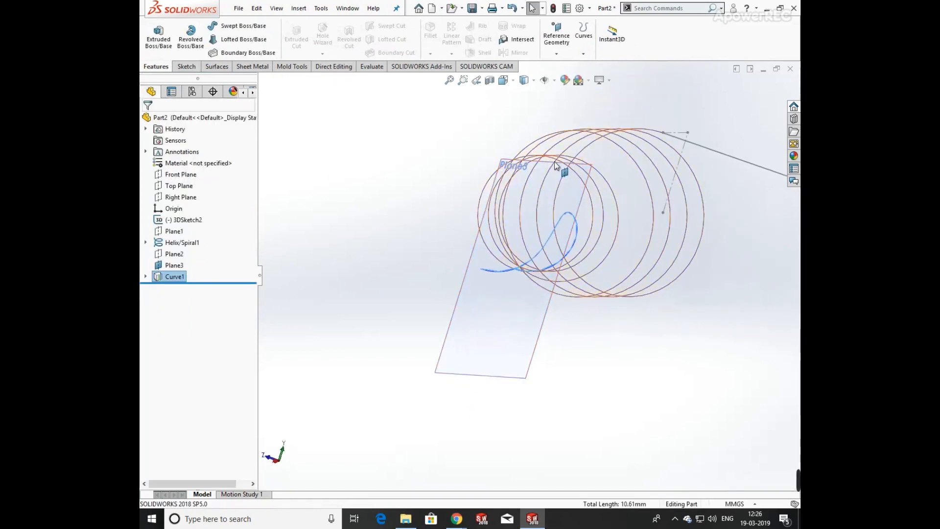
left_click(487, 311)
left_click(552, 315)
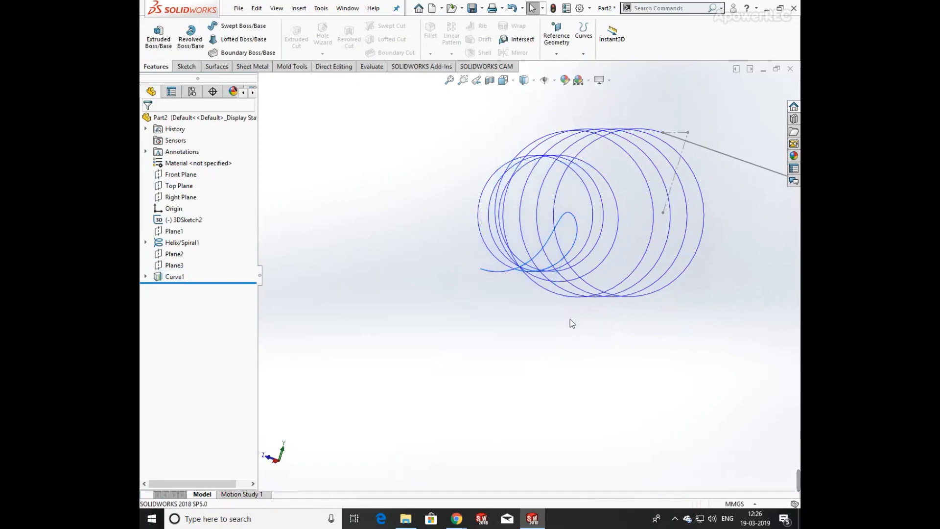
middle_click_drag(718, 322, 640, 316)
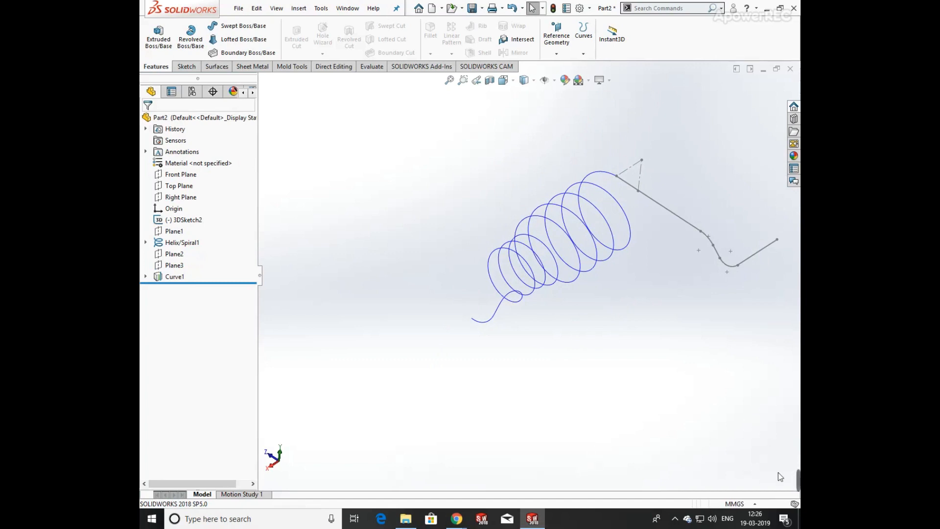
mouse_move(795, 479)
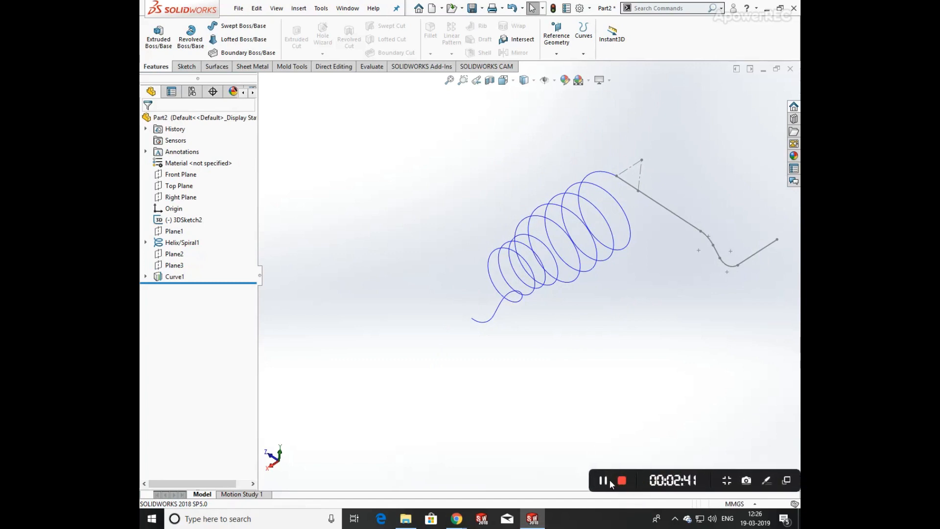
left_click(602, 481)
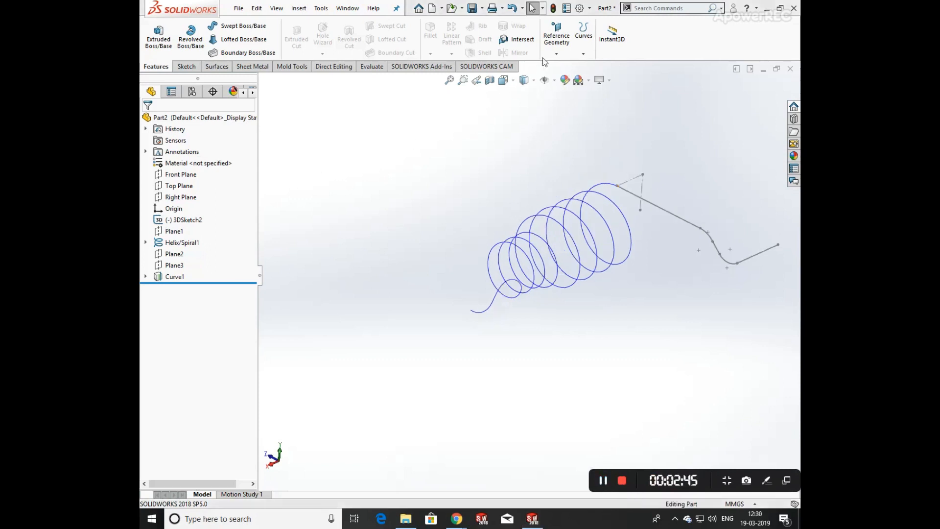
Join 3DSketch2, Helix/Spiral1 and Curve1 into a composite curve.
left_click(583, 53)
left_click(604, 78)
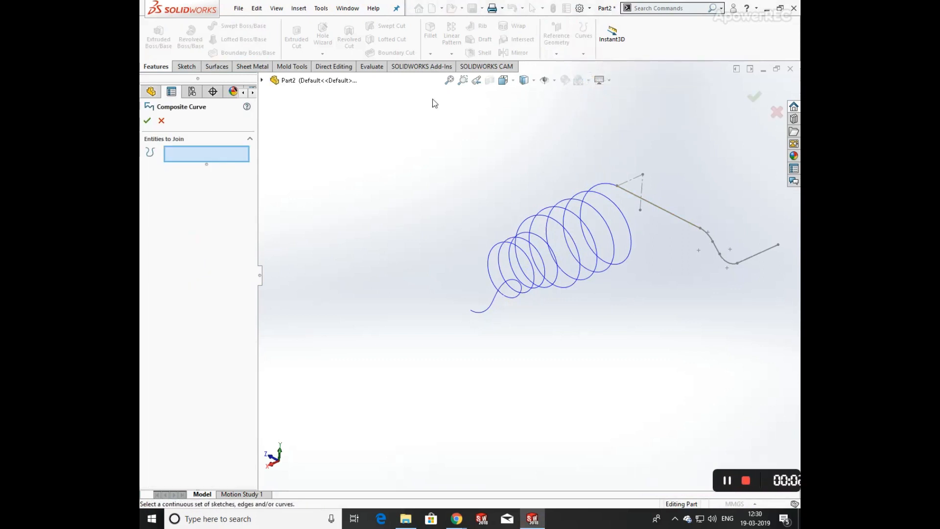
left_click(681, 220)
left_click(610, 188)
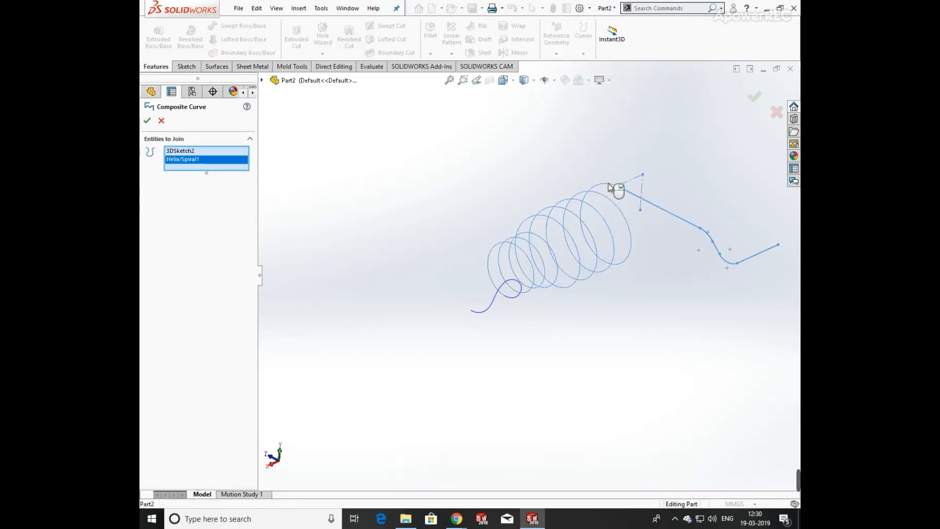
left_click(520, 285)
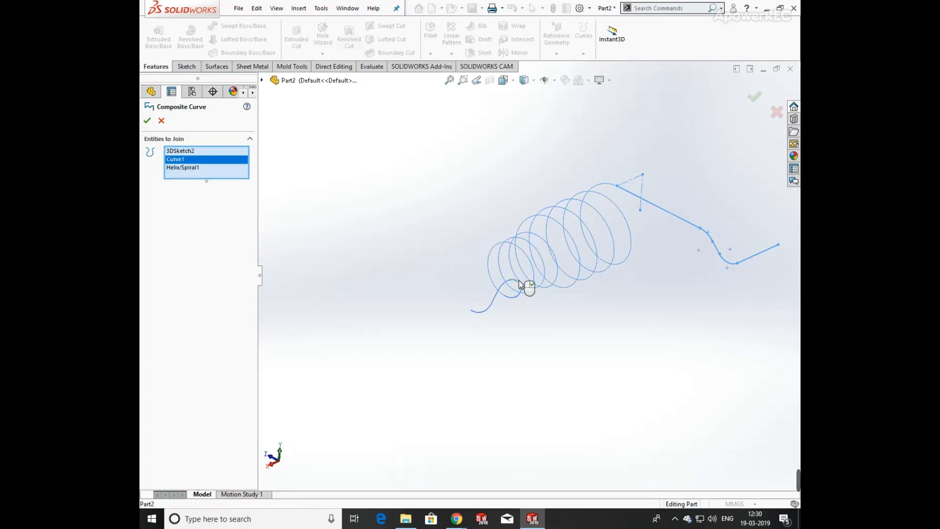
left_click(145, 120)
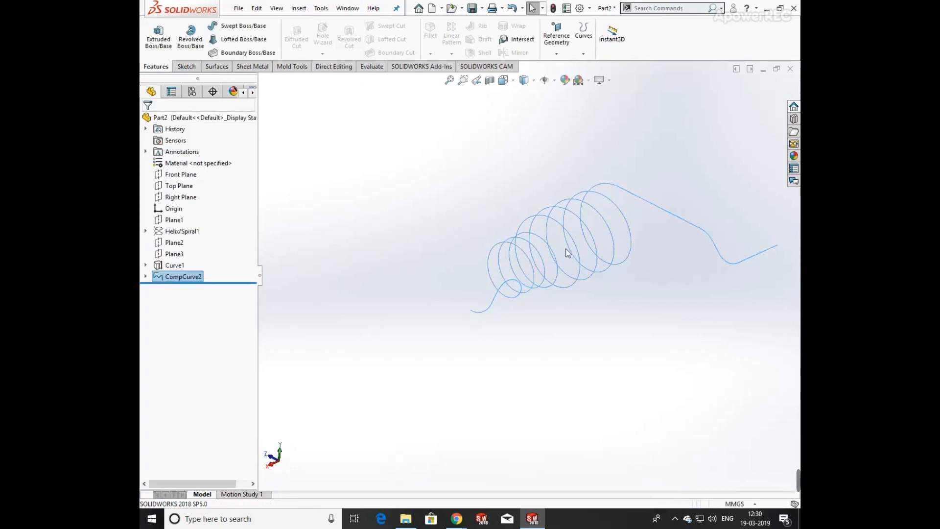
Create a reference plane through the composite curve's end point, perpendicular to its end edge.
left_click(614, 307)
middle_click_drag(671, 277, 575, 347)
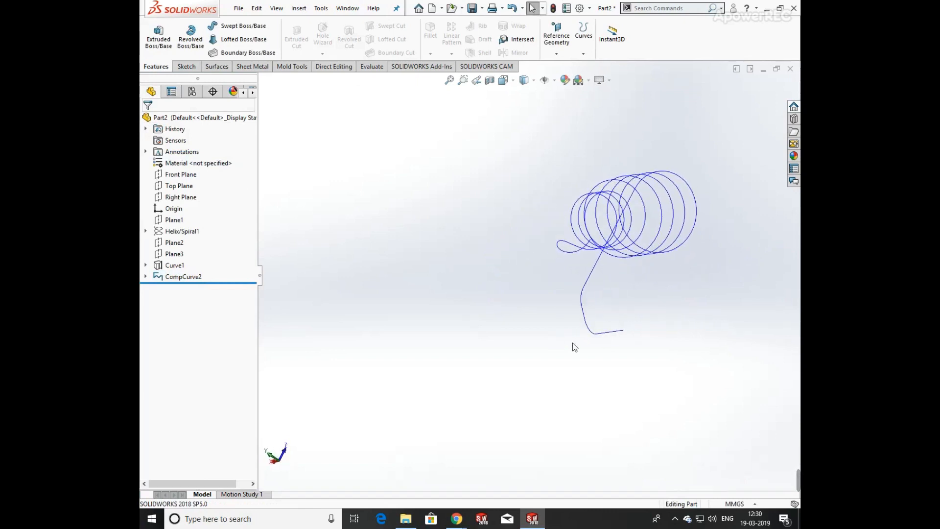
left_click(566, 54)
left_click(565, 66)
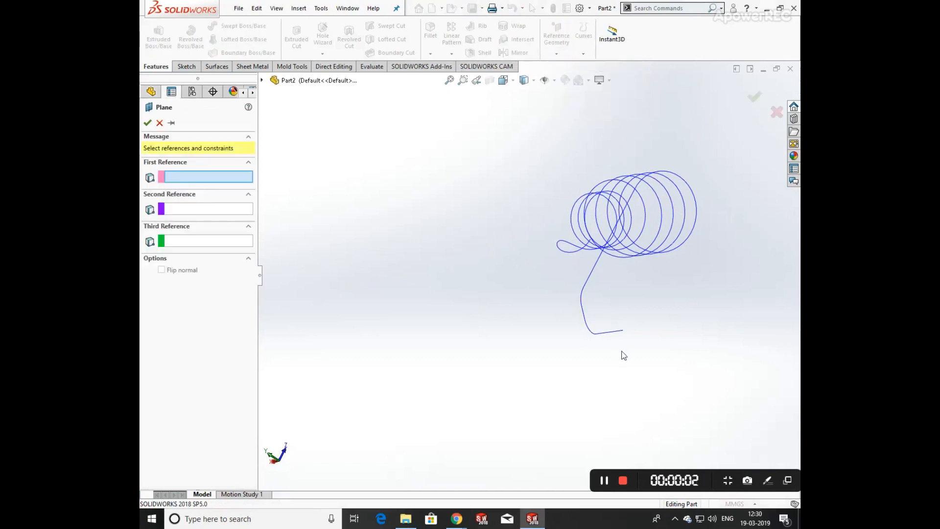
left_click(624, 332)
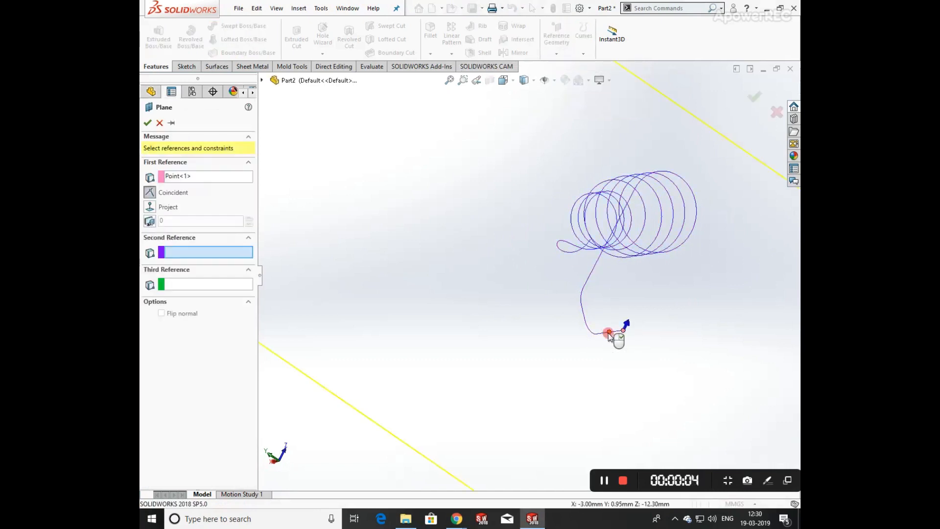
left_click(609, 333)
scroll(612, 332, "up", 5)
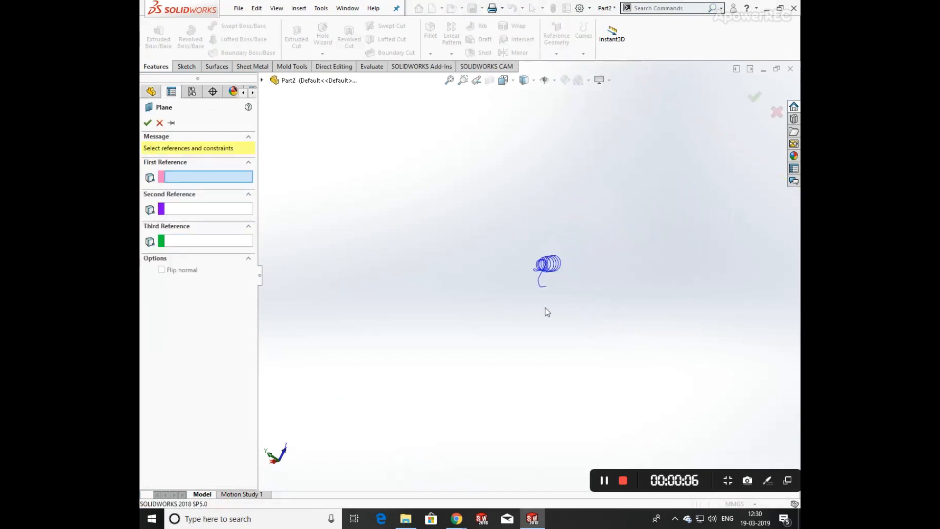
scroll(547, 274, "down", 6)
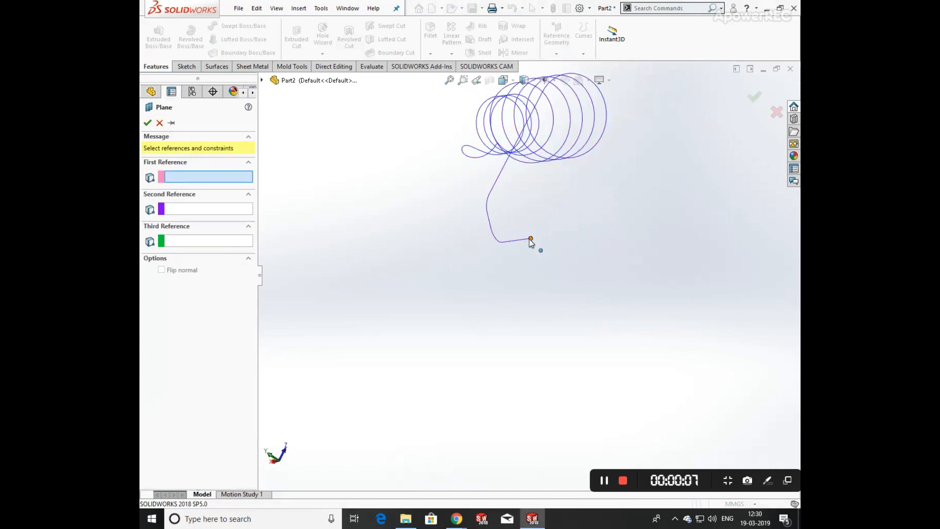
left_click(530, 240)
left_click(526, 242)
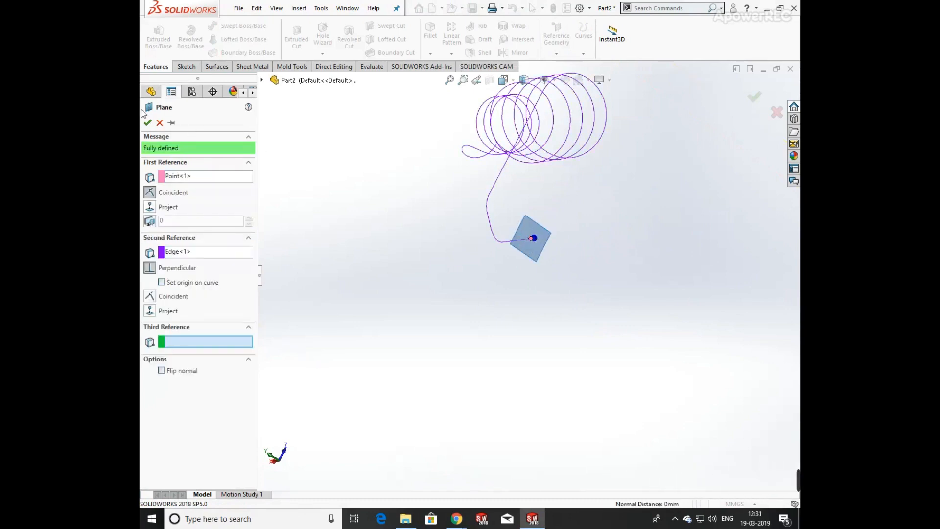
left_click(147, 123)
scroll(534, 244, "down", 3)
key("space")
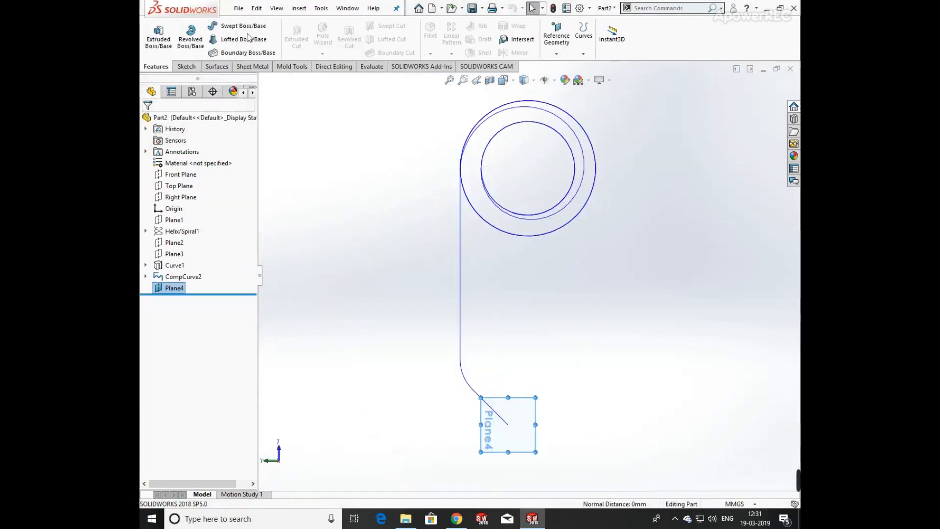
Sketch a circle on Plane4 centred on the path's end point.
left_click(187, 66)
left_click(226, 27)
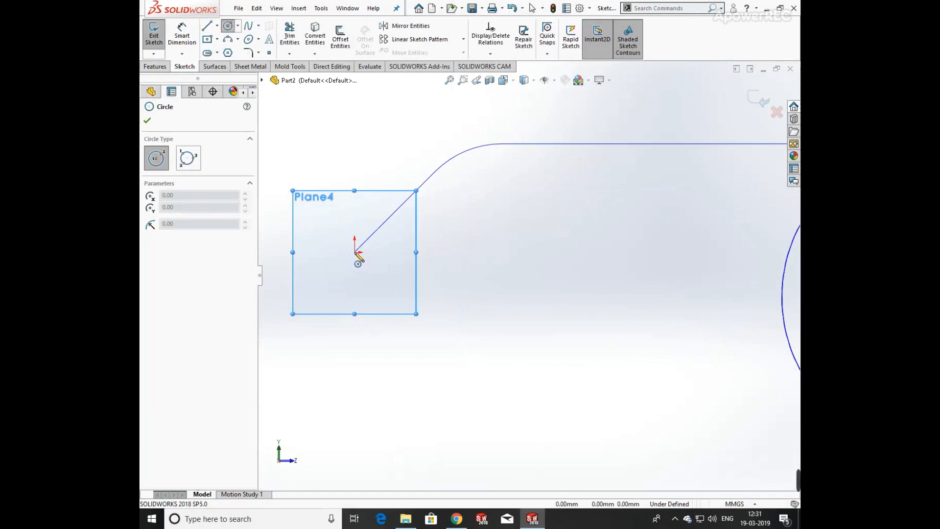
left_click(355, 251)
left_click(360, 260)
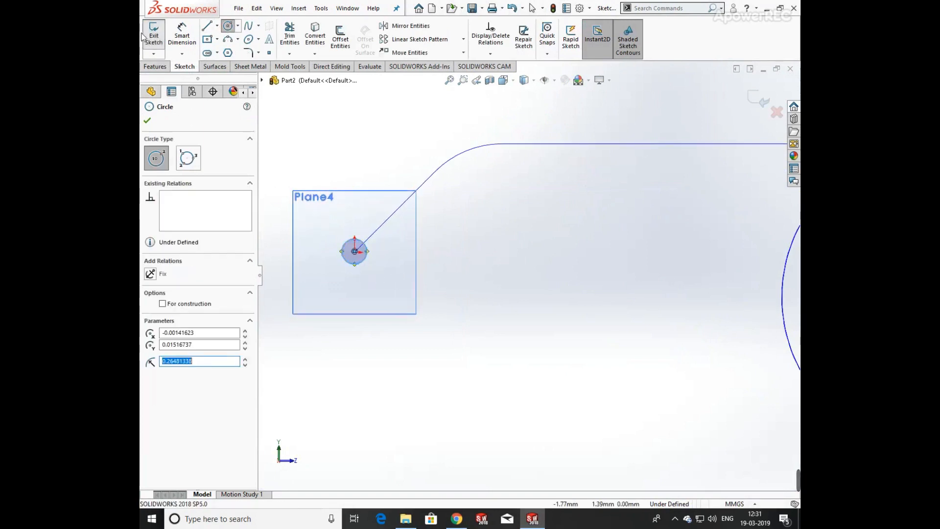
Dimension the circle's diameter as 1 mm and exit the sketch.
left_click(174, 31)
left_click(361, 241)
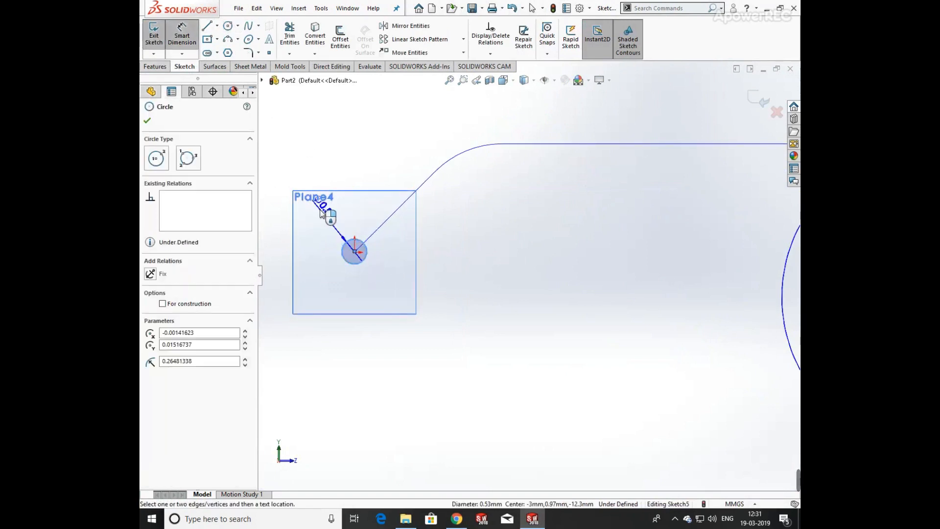
left_click(316, 238)
type("1")
key("Return")
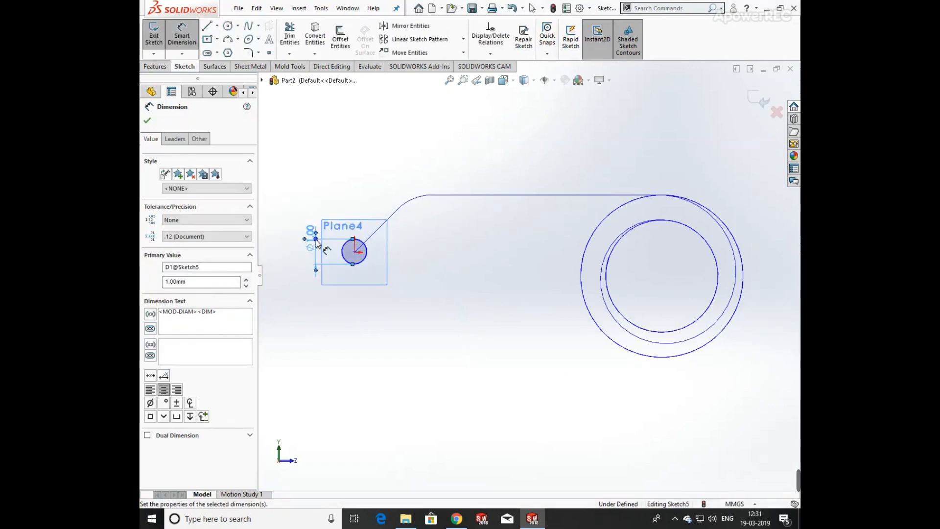
key("Escape")
left_click(758, 104)
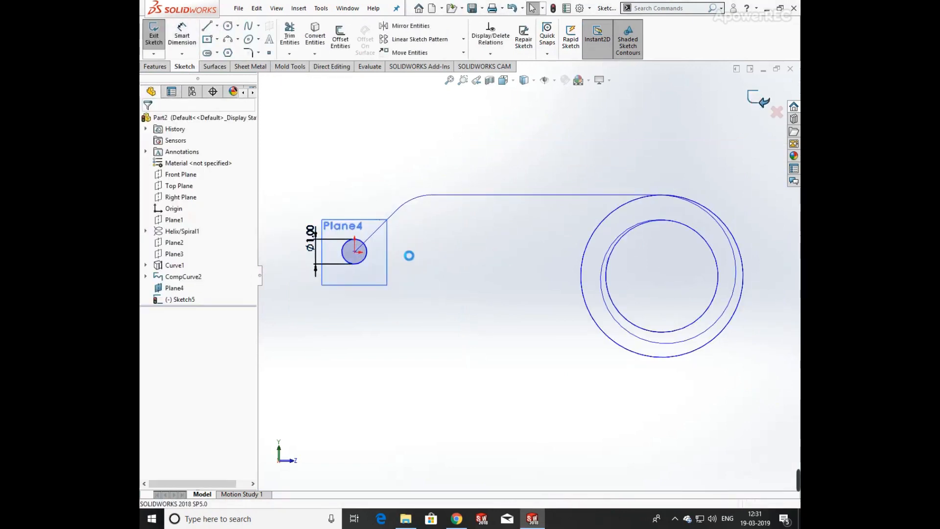
Sweep the circle sketch (Sketch5) as the profile along the composite curve CompCurve2 as the path.
left_click(545, 404)
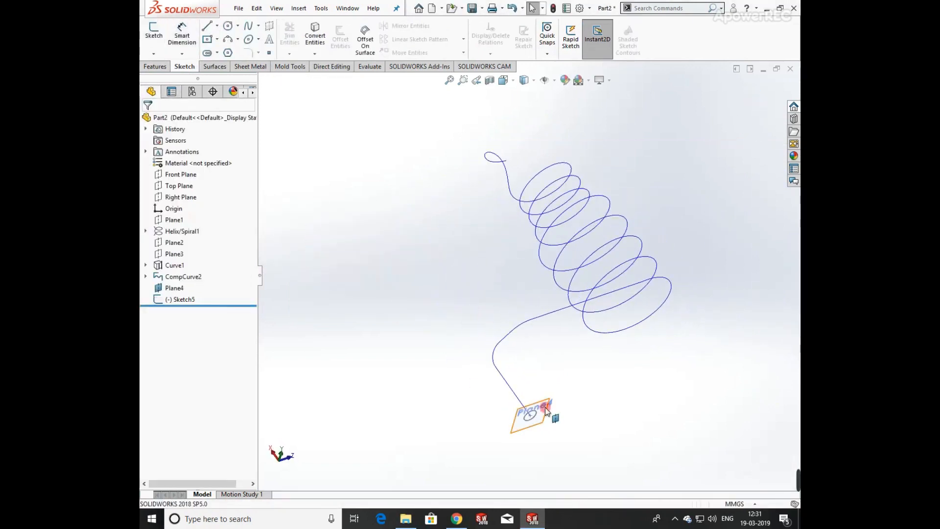
left_click(603, 384)
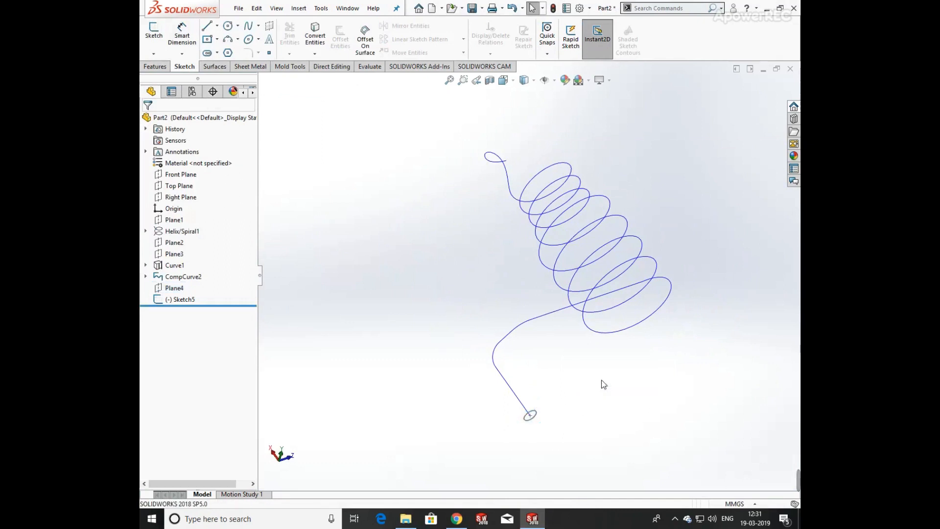
left_click(156, 66)
left_click(243, 25)
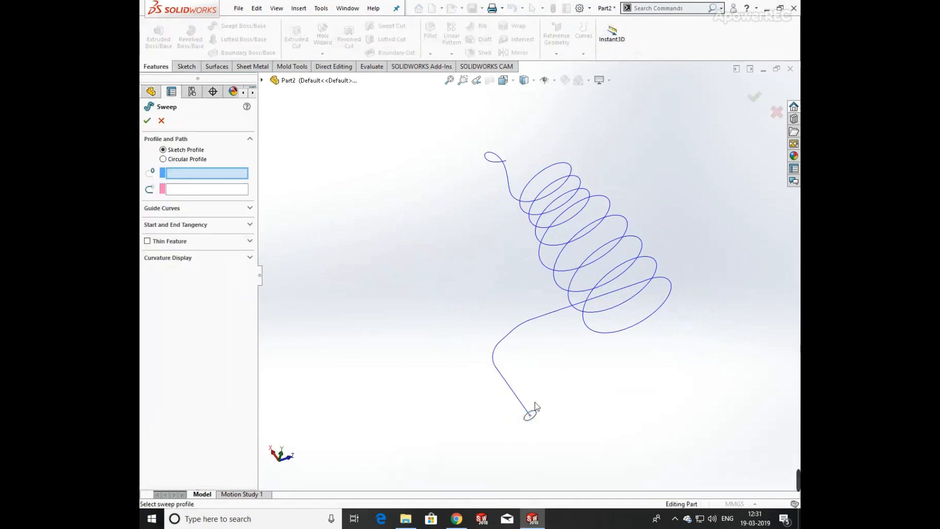
left_click(535, 415)
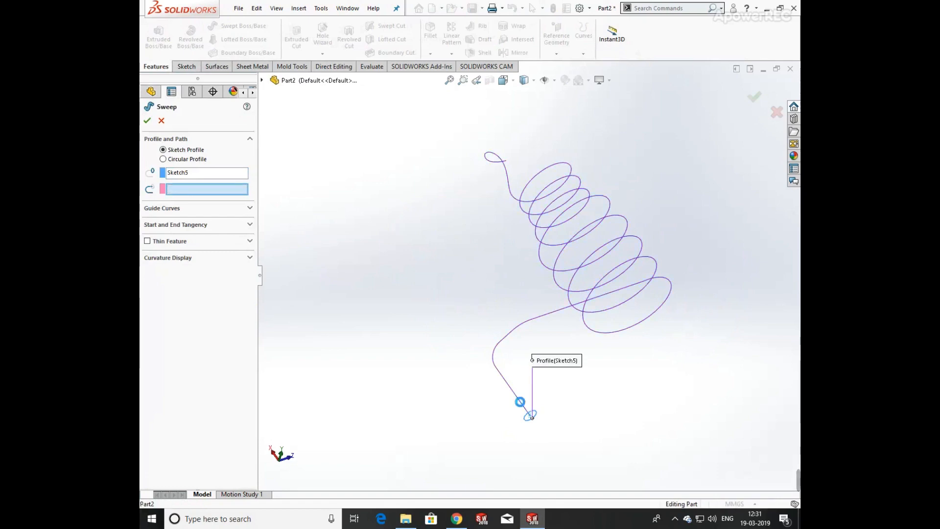
left_click(521, 404)
middle_click_drag(600, 200, 504, 251)
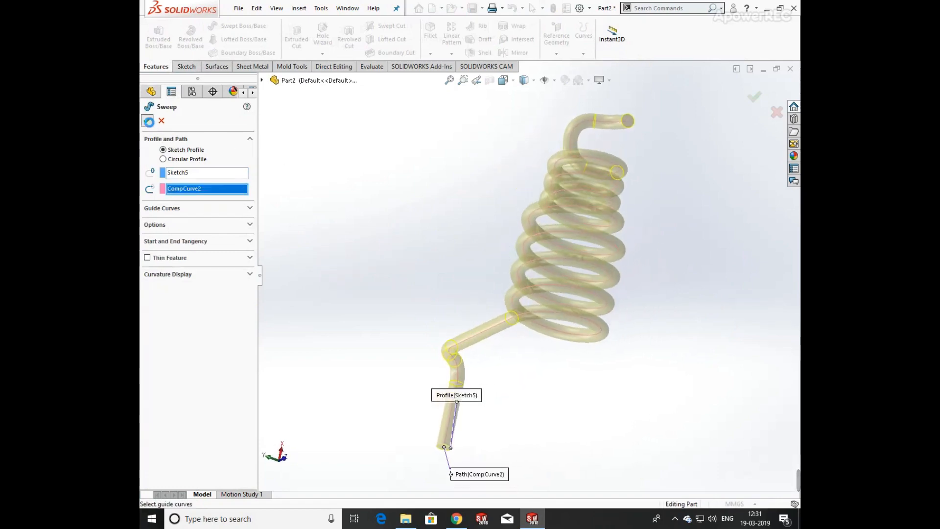
left_click(148, 121)
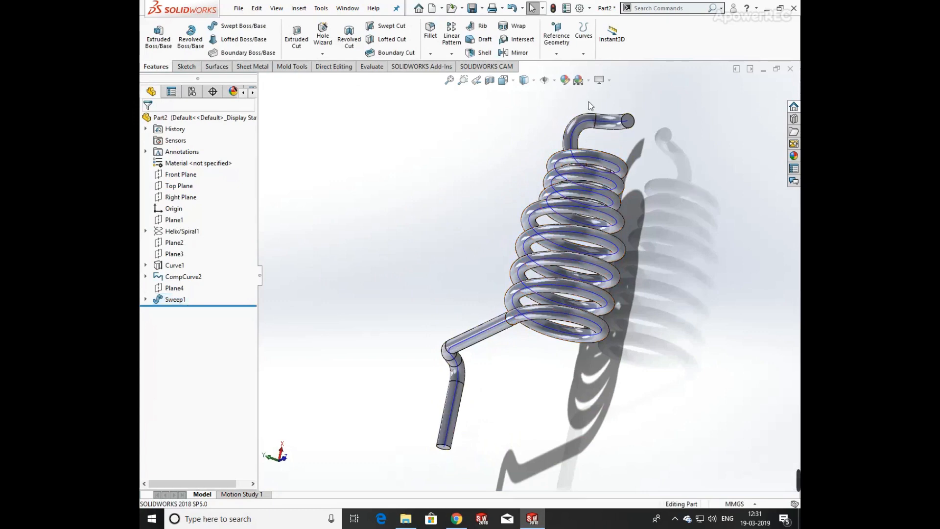
Switch the display style to shaded without edges.
left_click(544, 80)
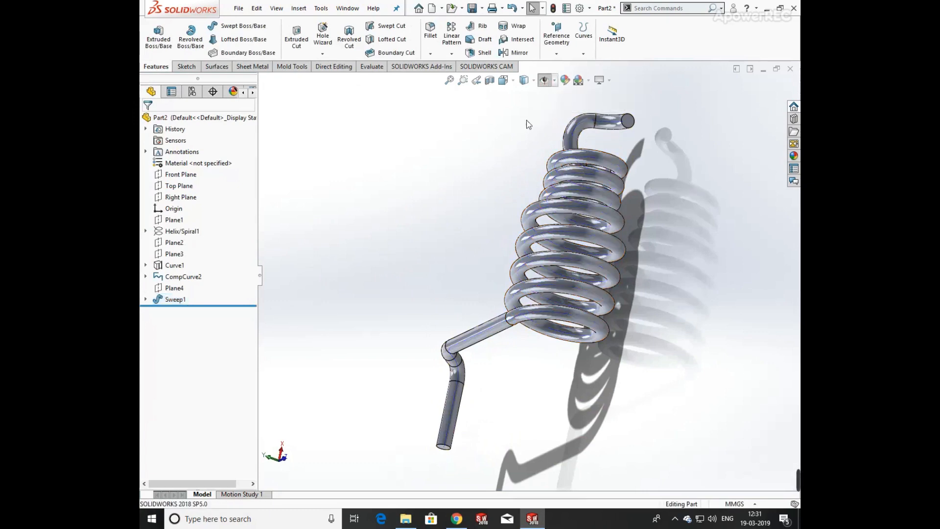
left_click(533, 80)
left_click(525, 109)
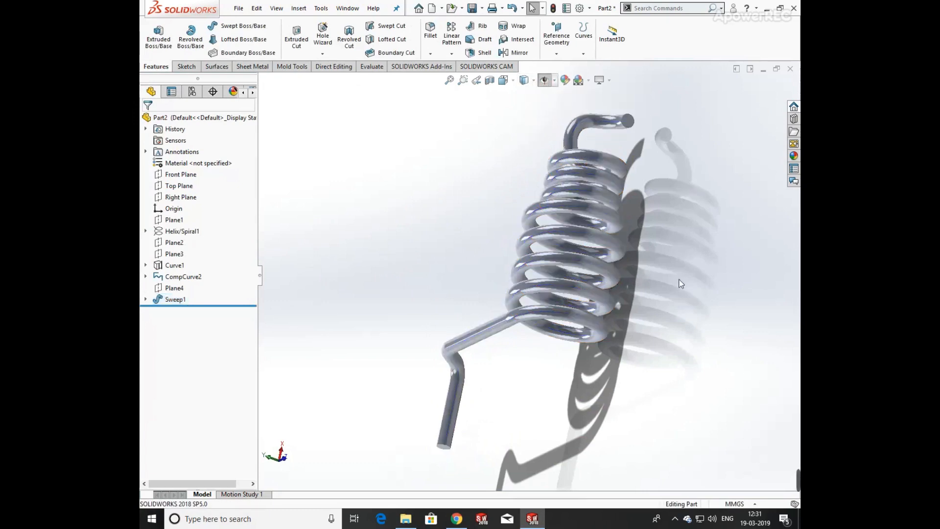
Rotate and zoom to inspect the straight end of the swept spring.
middle_click_drag(681, 283, 563, 276)
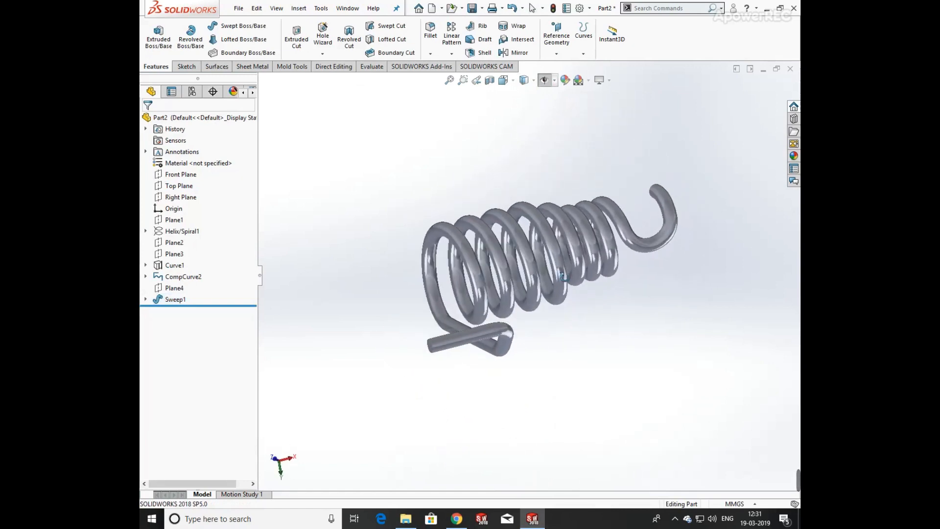
scroll(433, 340, "down", 5)
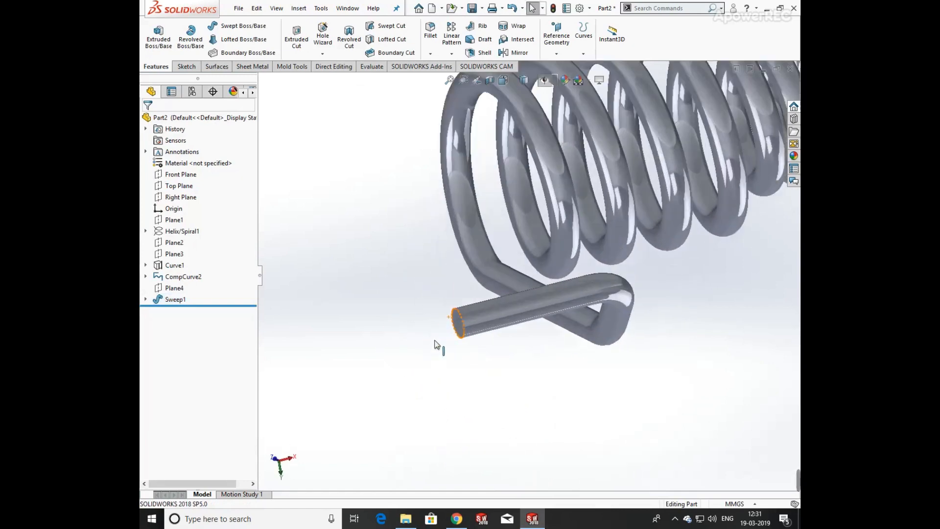
left_click(461, 325)
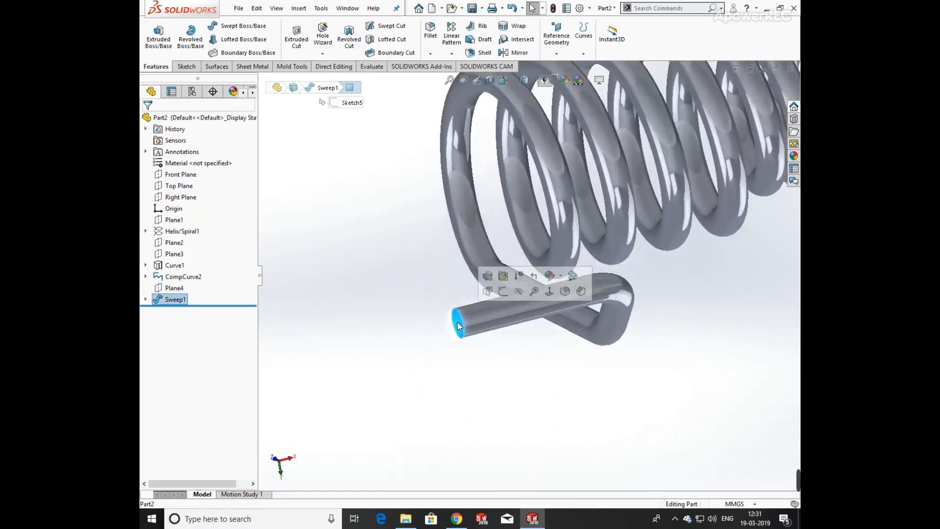
left_click(178, 198)
scroll(563, 294, "up", 3)
middle_click_drag(574, 298, 532, 286)
key("Escape")
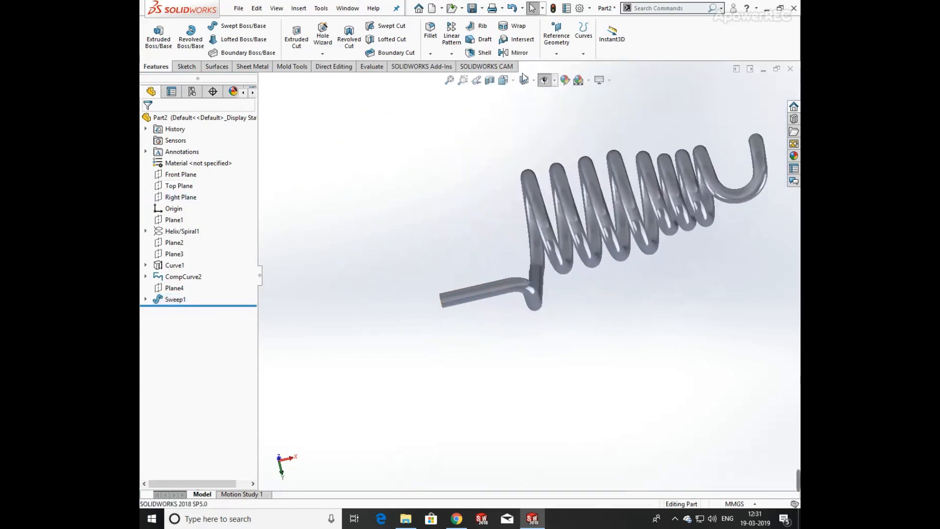
Create a reference plane on the end face of the sweep's straight leg with 0 mm offset.
left_click(555, 54)
left_click(568, 64)
middle_click_drag(486, 220, 519, 264)
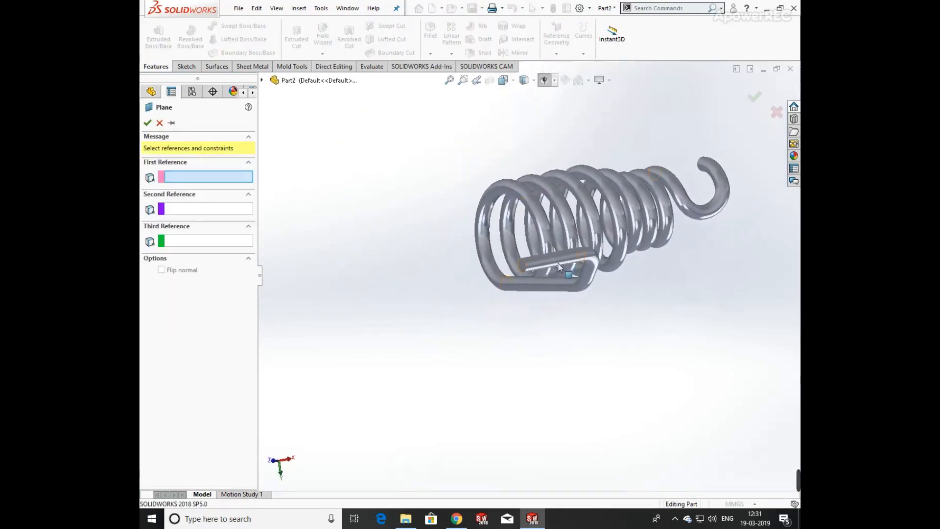
scroll(523, 271, "down", 4)
left_click(514, 265)
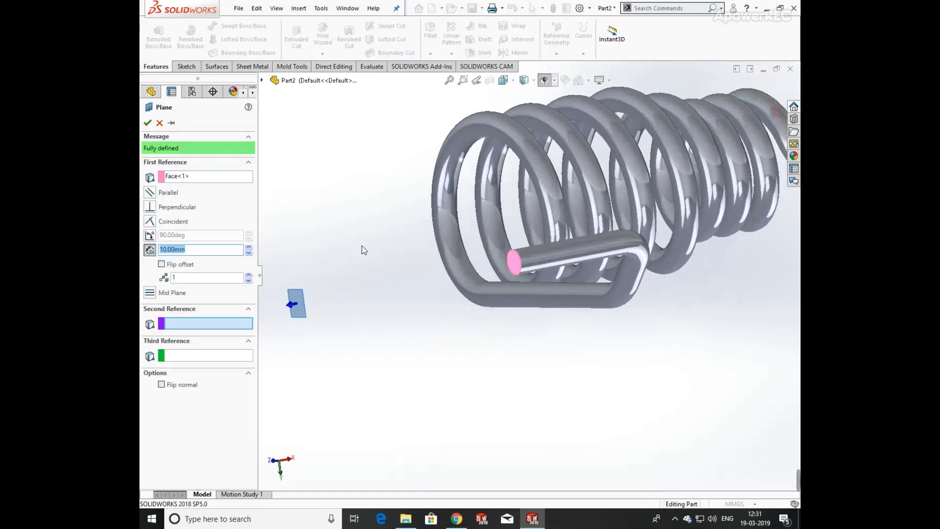
key("Return")
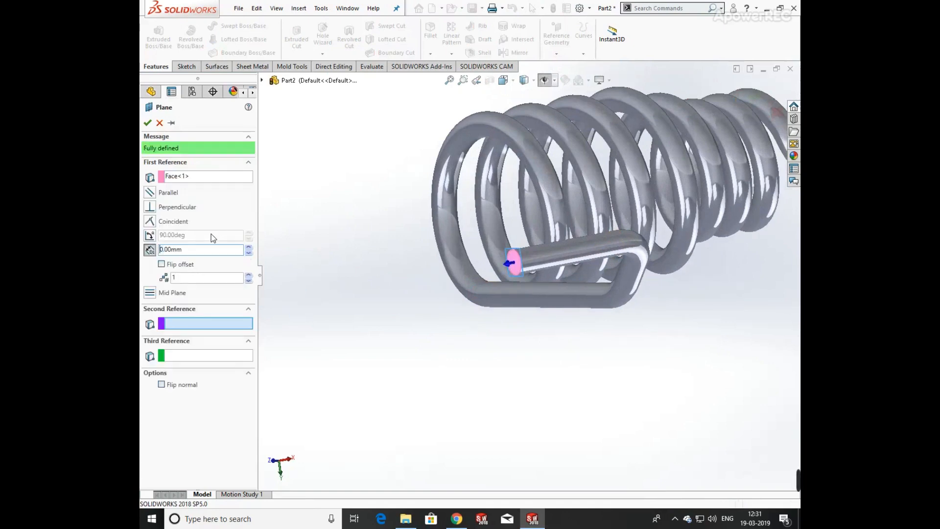
Mirror Sweep1 about Plane5.
left_click(516, 52)
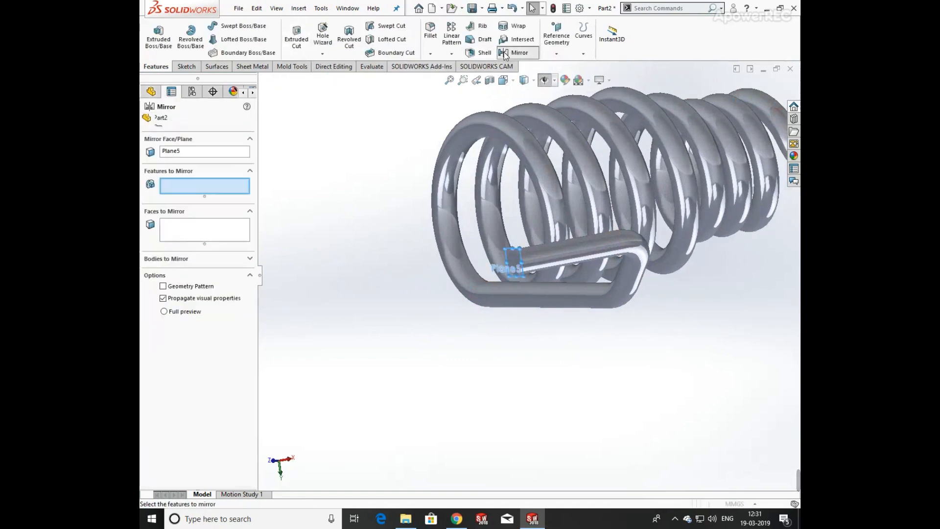
left_click(262, 81)
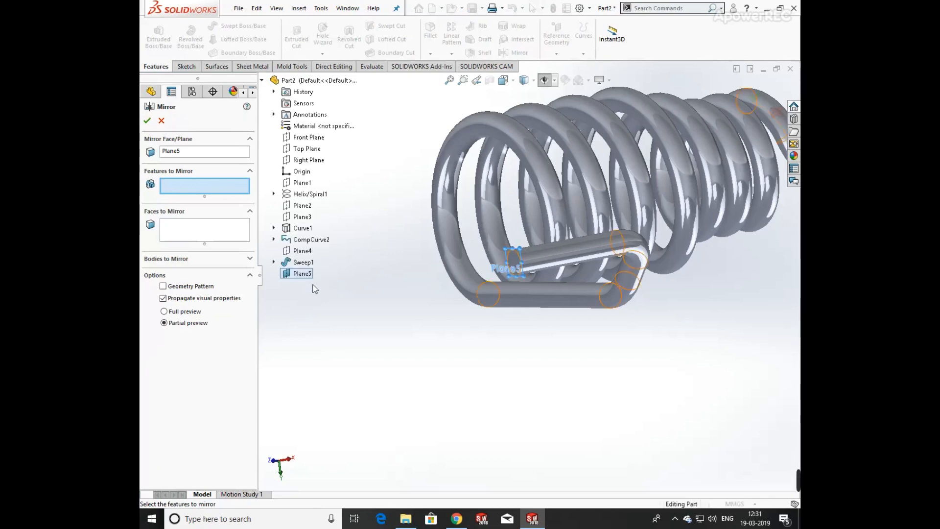
left_click(304, 262)
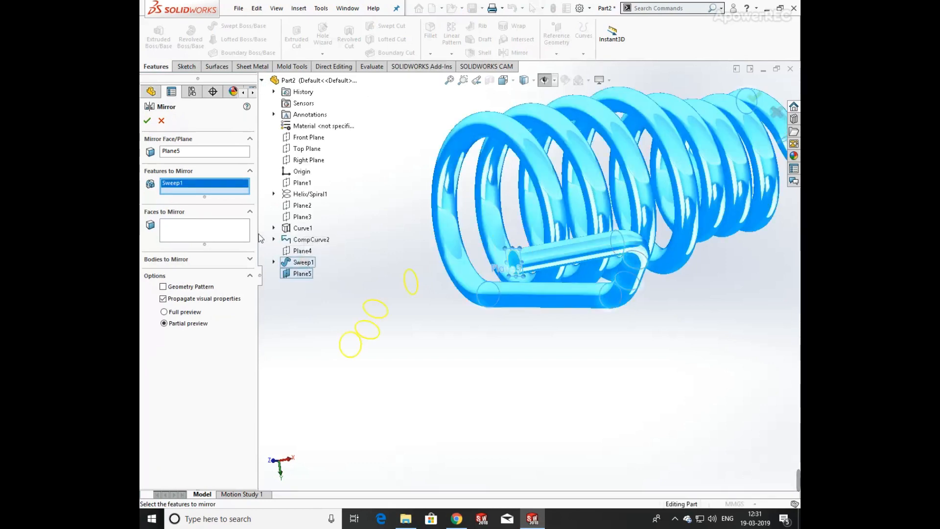
scroll(446, 256, "up", 5)
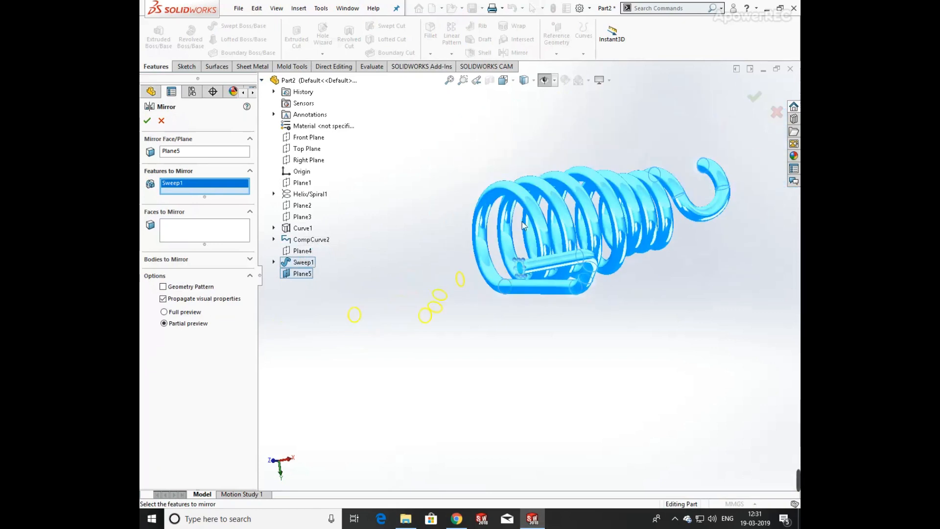
left_click(147, 120)
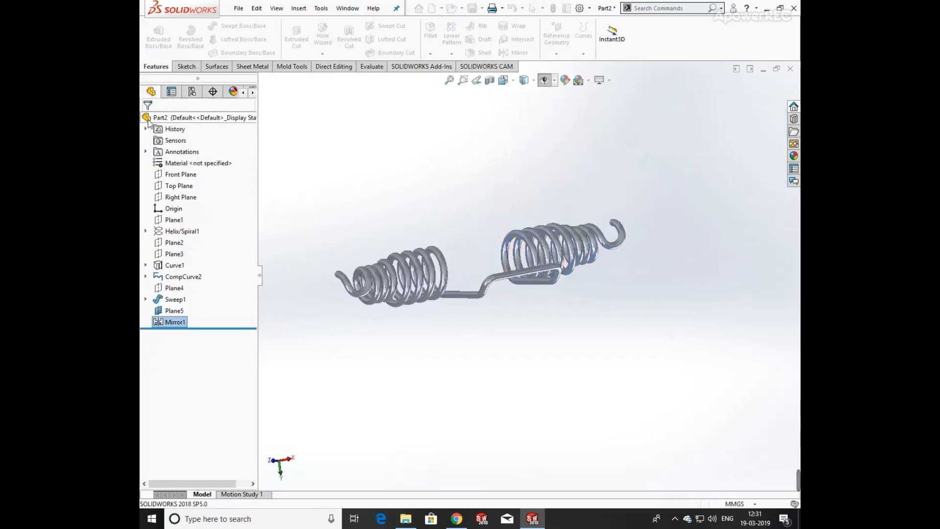
Apply a light grey colour of RGB 192, 192, 192 to the spring's appearance.
middle_click_drag(639, 264, 440, 216)
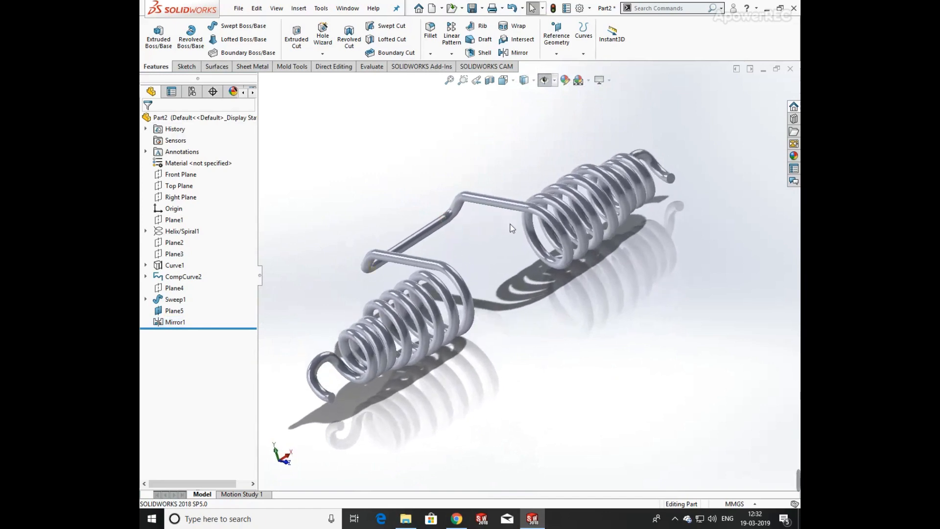
scroll(509, 224, "up", 1)
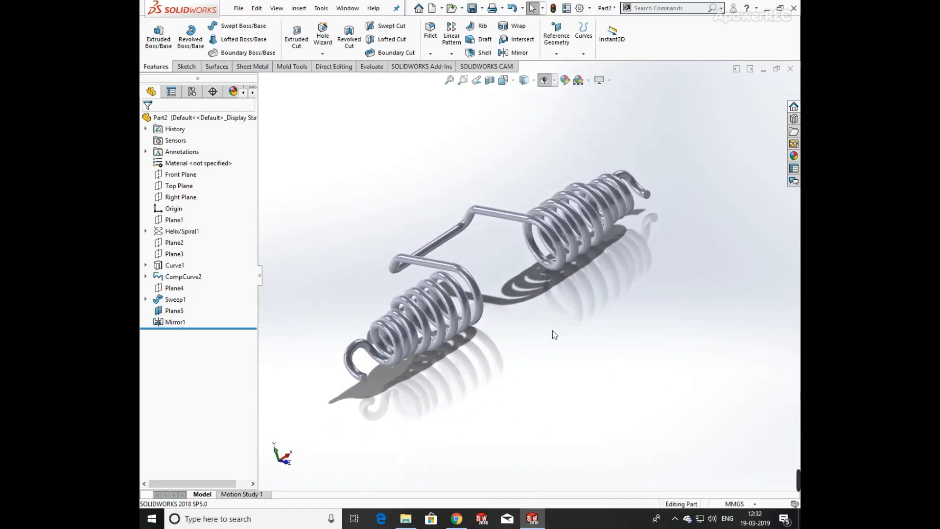
middle_click_drag(553, 330, 543, 394)
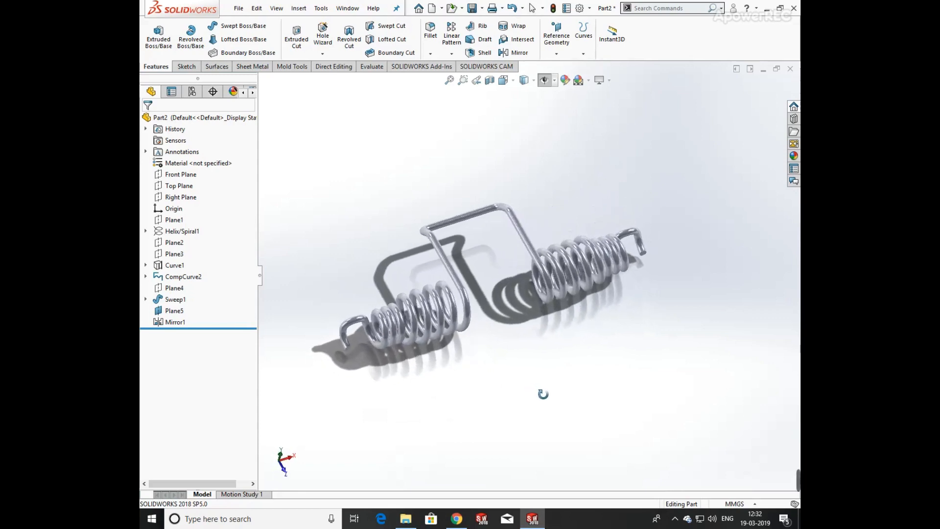
left_click(526, 231)
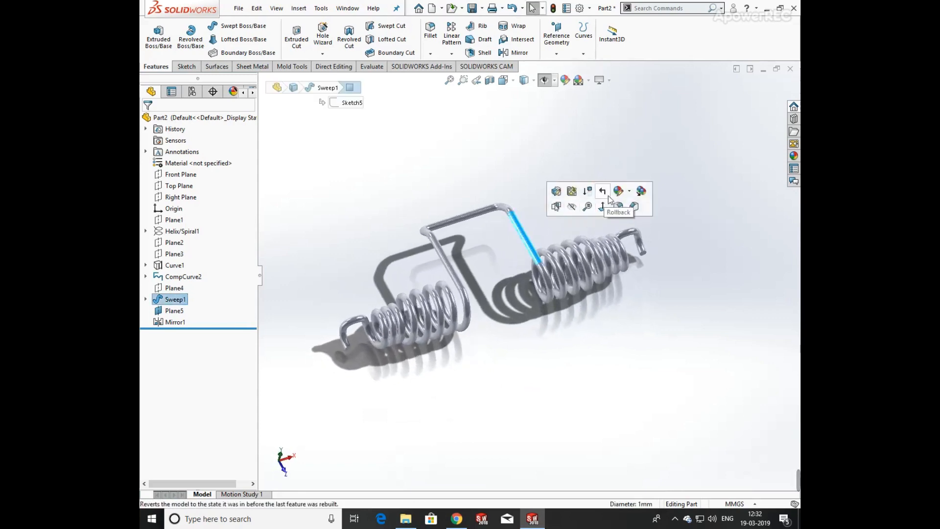
left_click(618, 195)
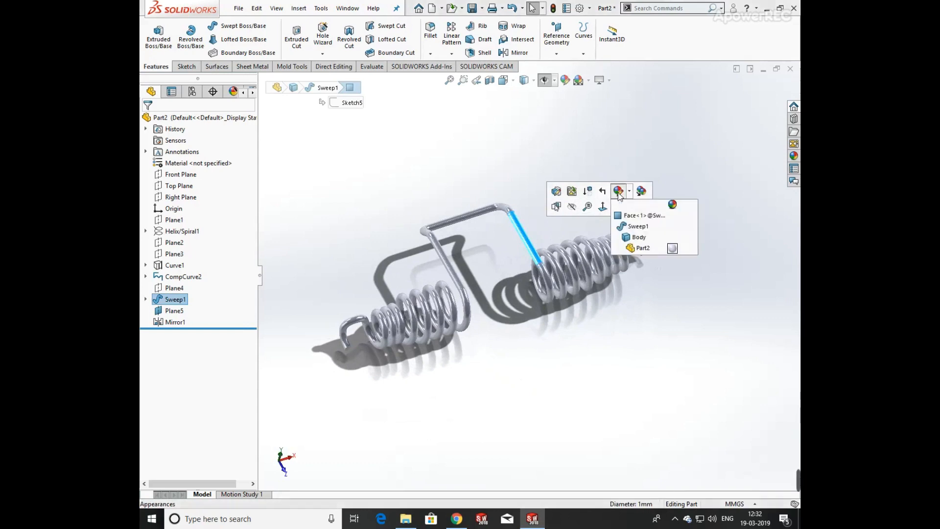
left_click(625, 228)
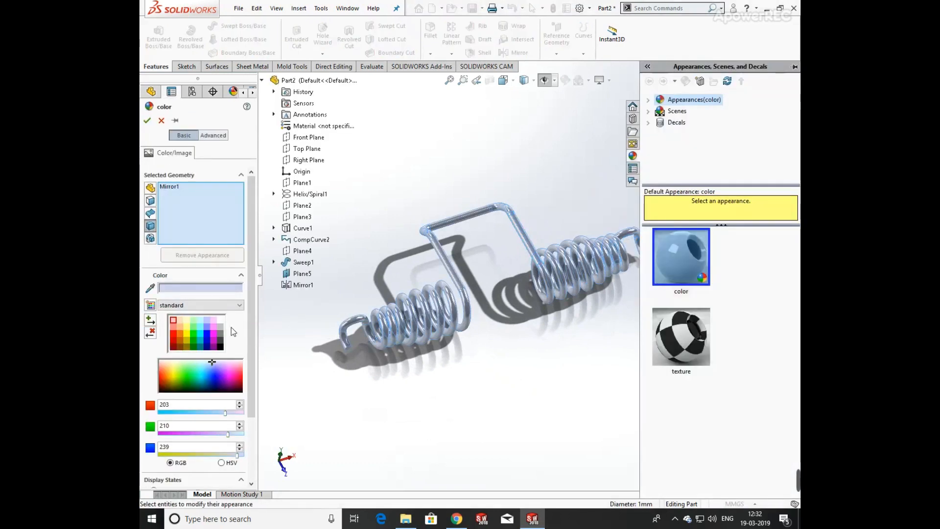
left_click(220, 343)
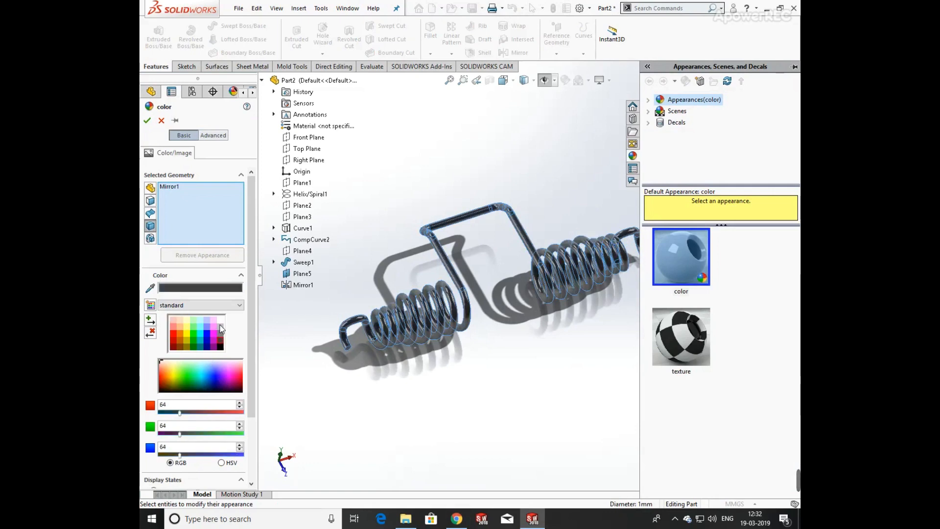
left_click(220, 327)
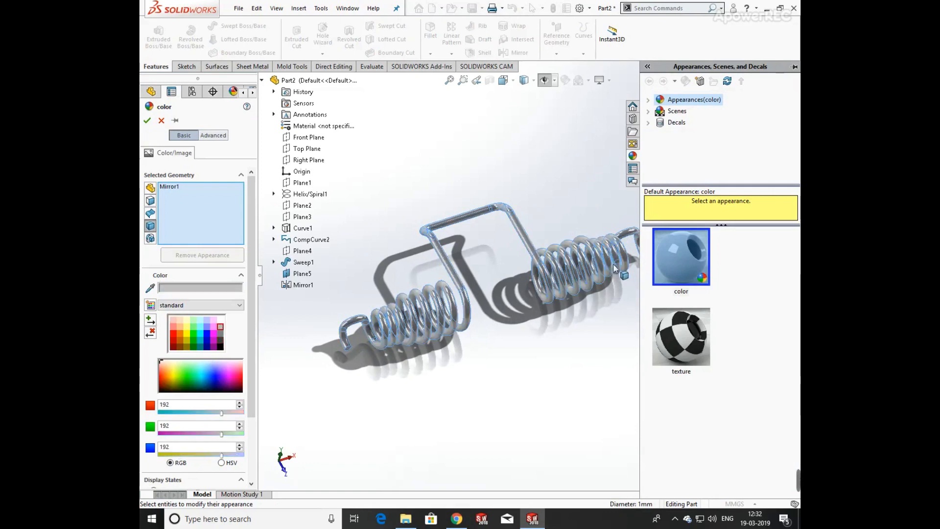
scroll(546, 265, "down", 5)
left_click(148, 121)
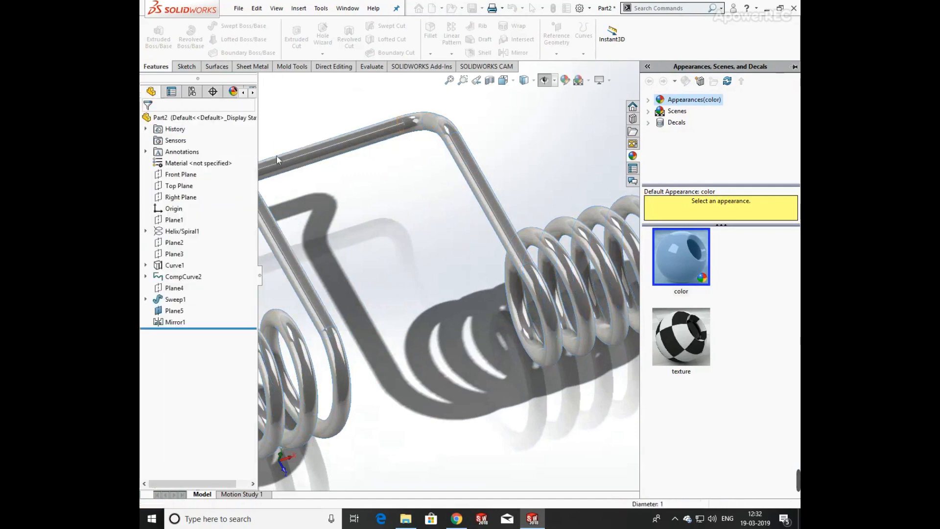
Rotate and zoom to view the finished double spring.
left_click(488, 290)
scroll(487, 291, "up", 5)
middle_click_drag(487, 292, 516, 322)
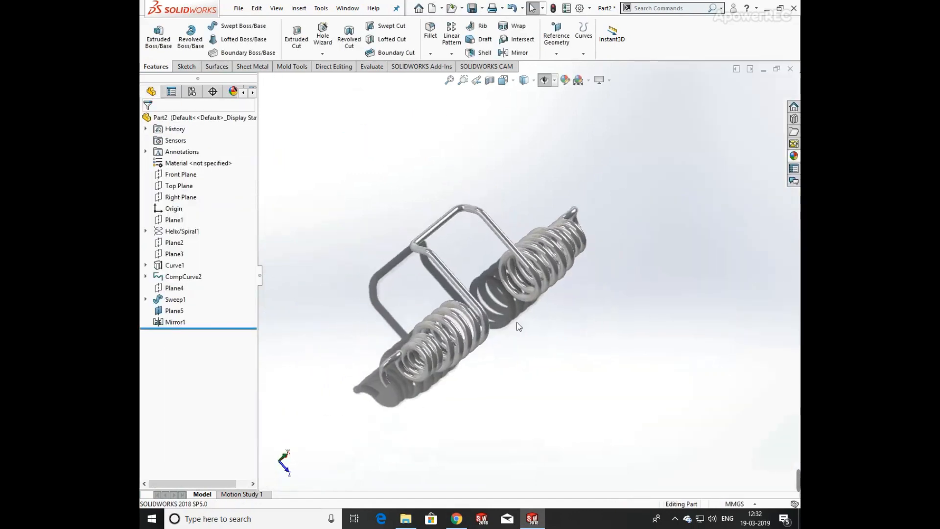
Assign the Copper material from the Copper Alloys library to the part.
scroll(518, 326, "down", 4)
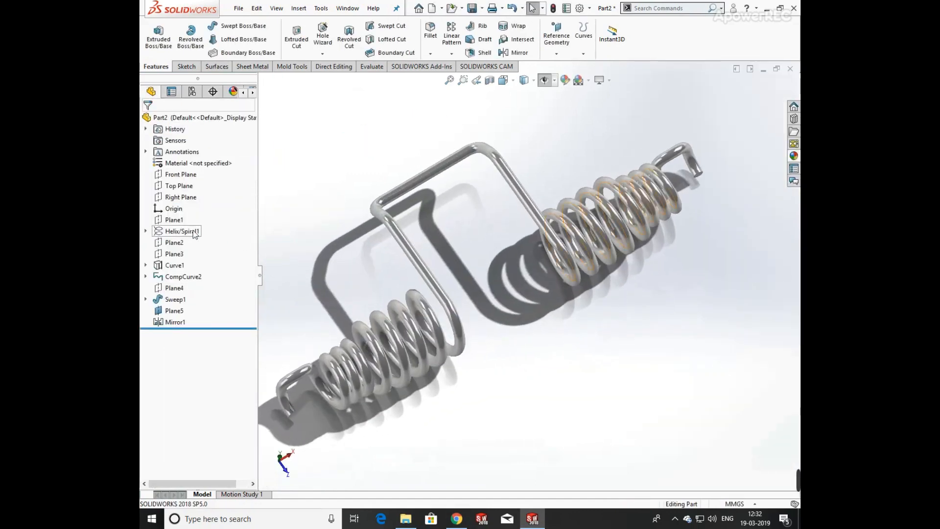
right_click(201, 165)
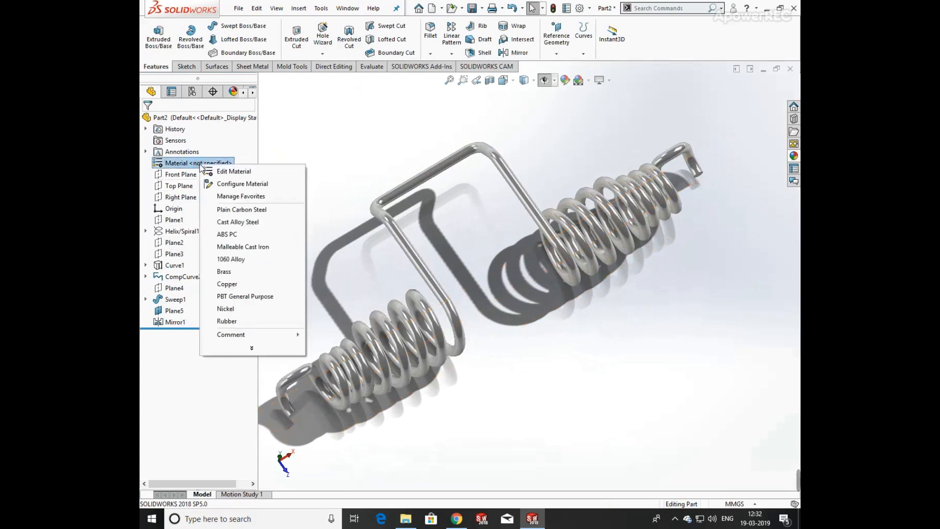
left_click(220, 171)
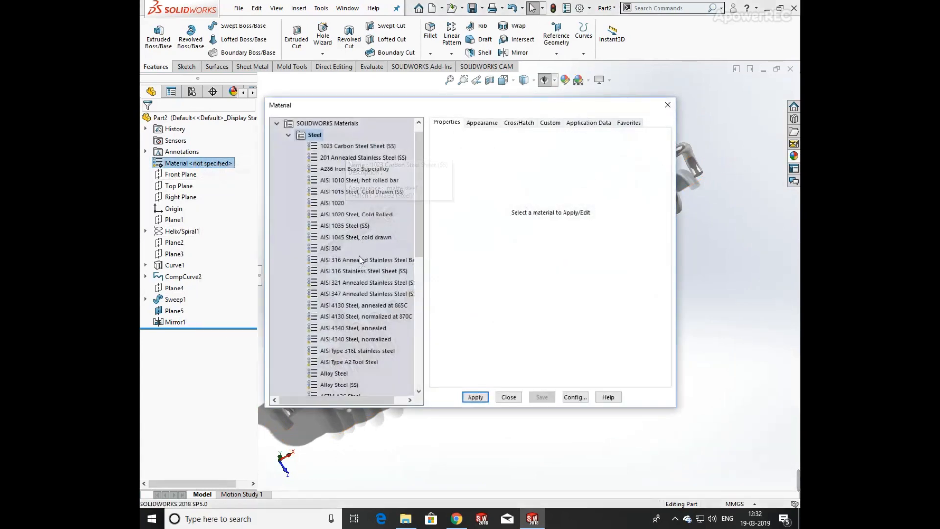
scroll(354, 271, "down", 3)
scroll(355, 273, "down", 1)
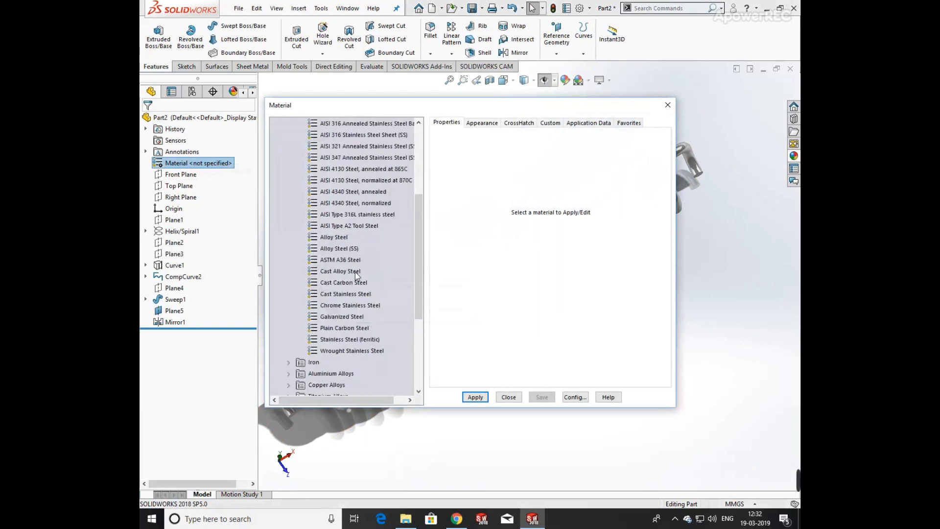
scroll(356, 275, "down", 2)
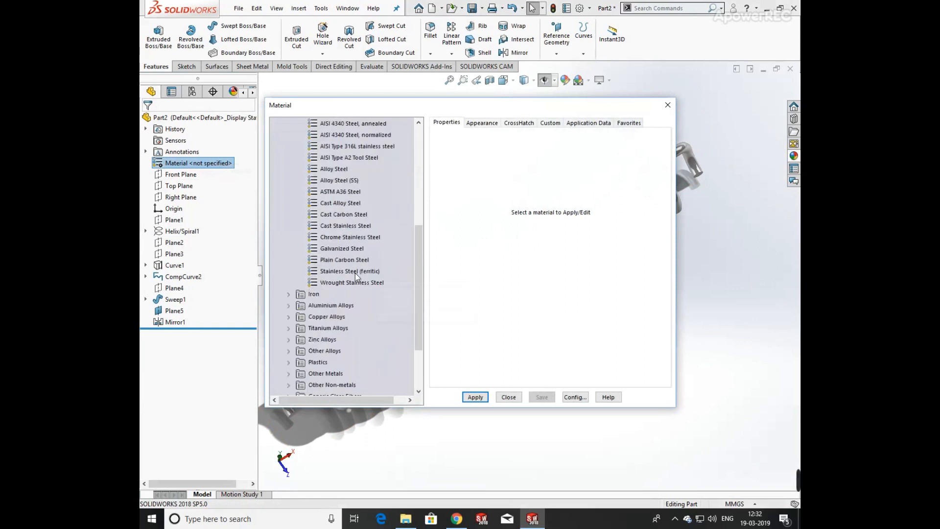
left_click(304, 317)
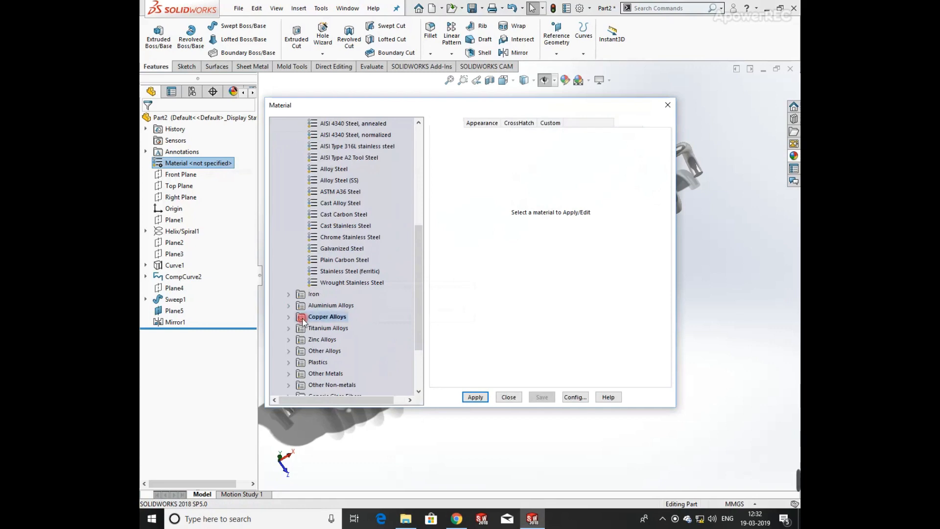
left_click(290, 317)
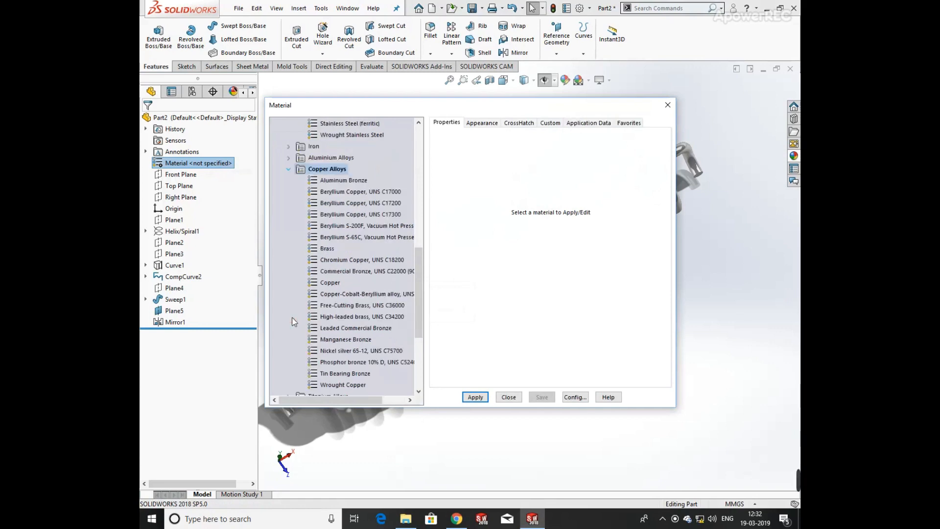
left_click(348, 180)
left_click(330, 283)
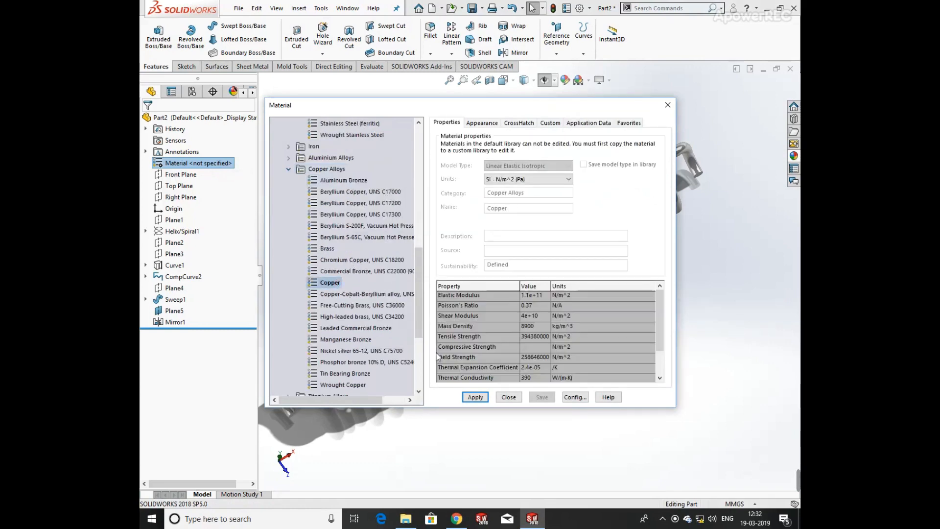
left_click(475, 397)
left_click(511, 397)
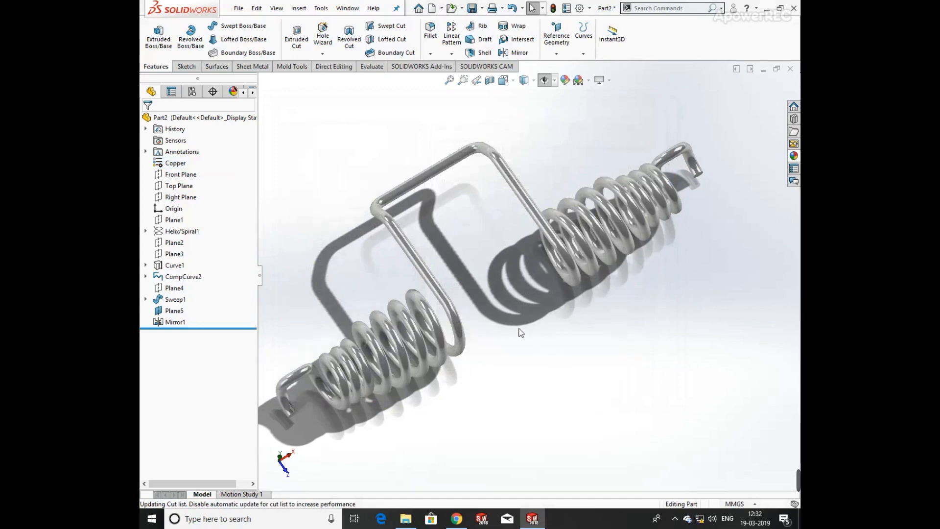
Remove the part-level appearance from the spring so the copper material colour is used.
right_click(566, 251)
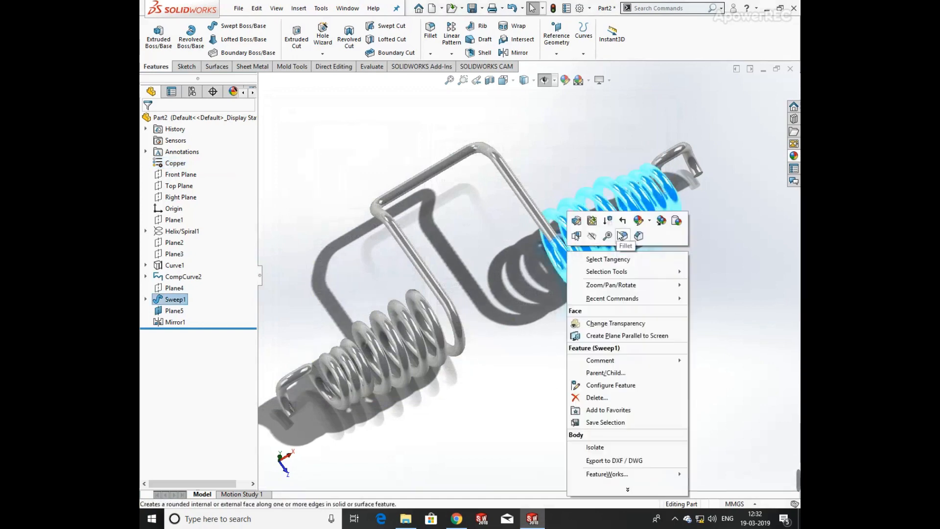
left_click(650, 221)
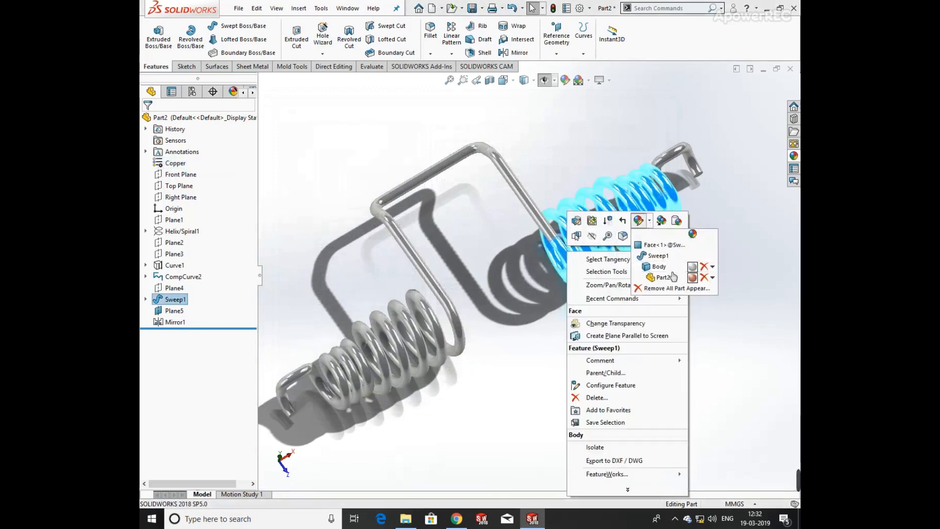
left_click(713, 278)
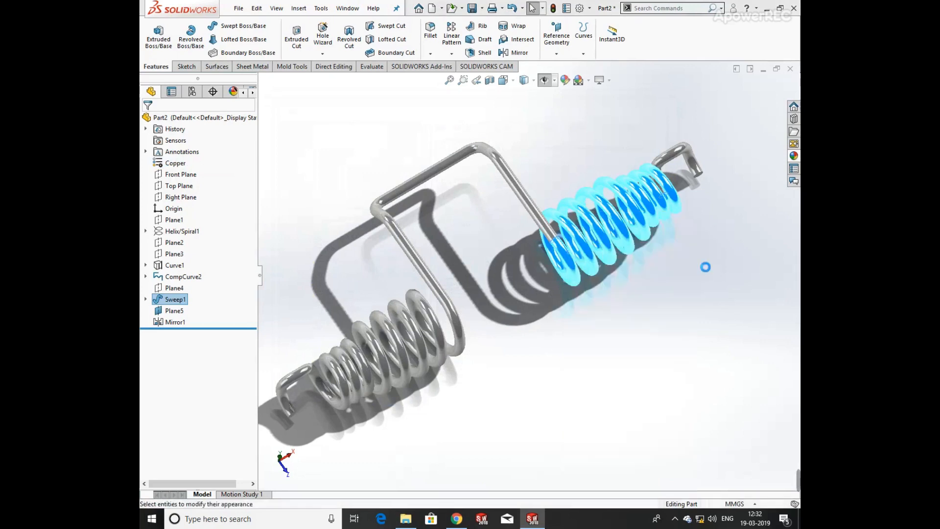
Rotate and zoom the view to inspect the copper double spring.
middle_click_drag(500, 325, 479, 328)
scroll(516, 234, "down", 2)
scroll(515, 234, "up", 3)
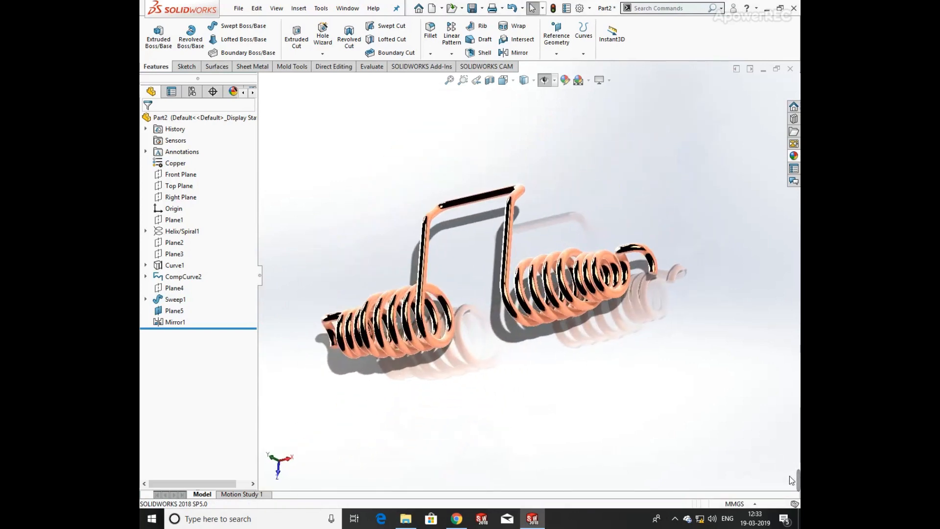
mouse_move(791, 480)
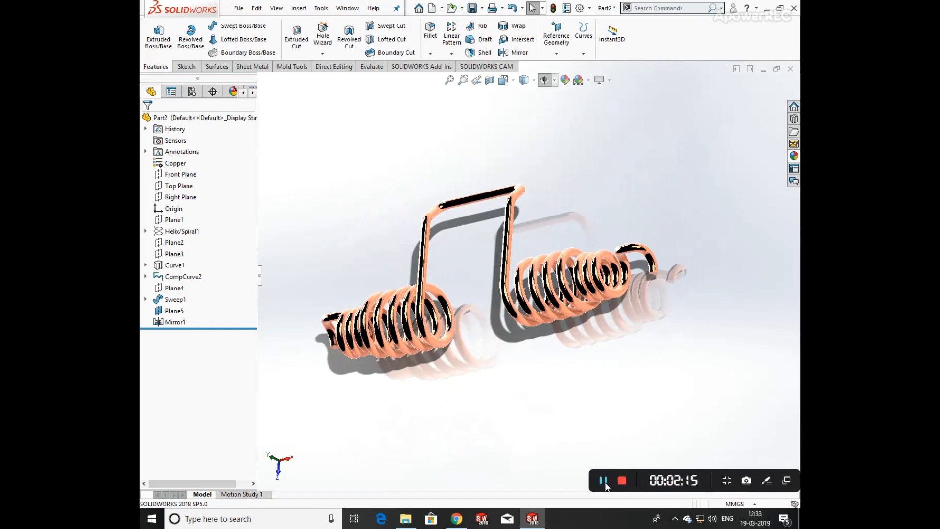
left_click(622, 480)
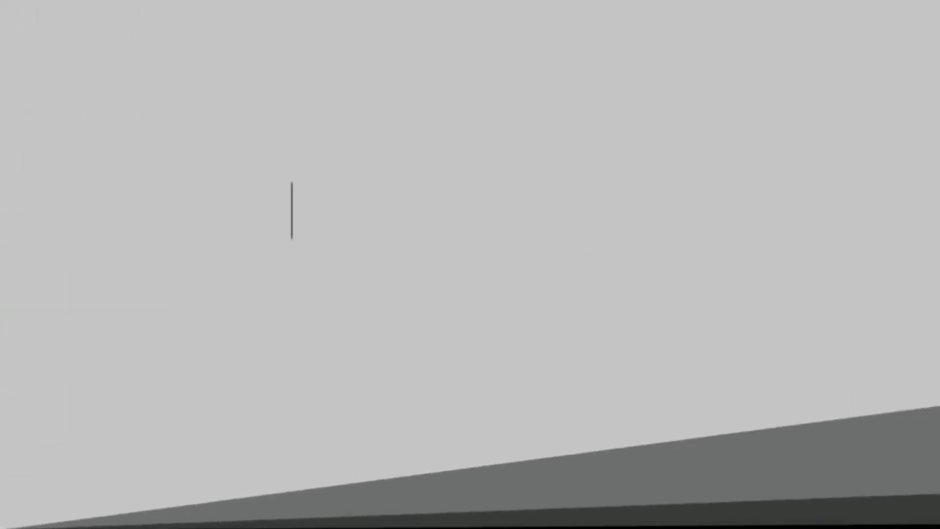